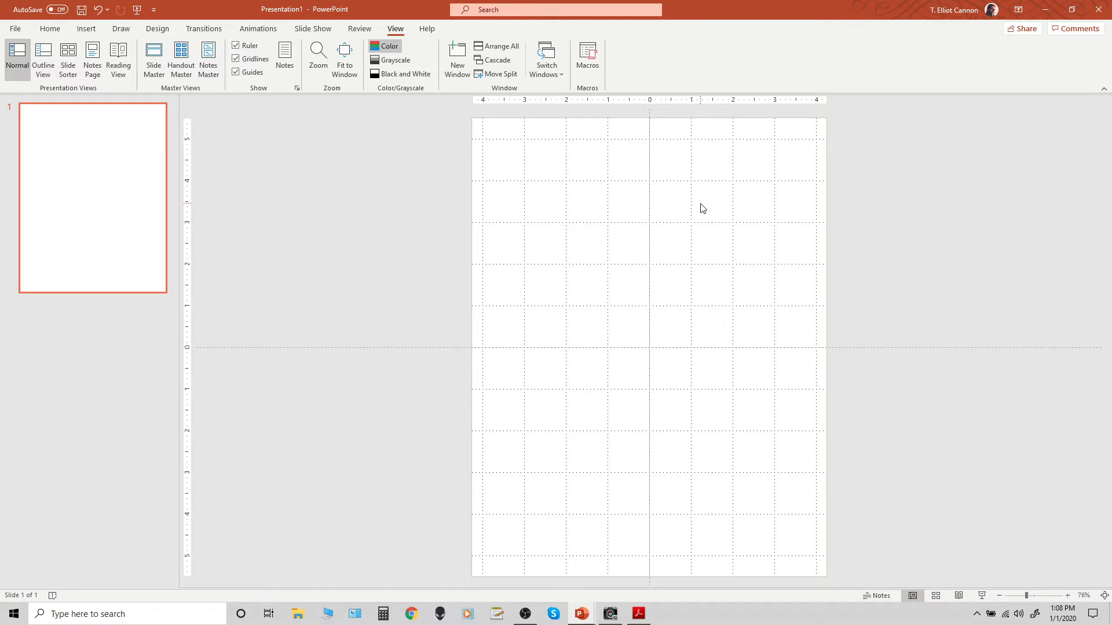
- Hide the gridlines while keeping the ruler and the centre guides shown on the slide
{"action": "left_click", "coordinate": [235, 72]}
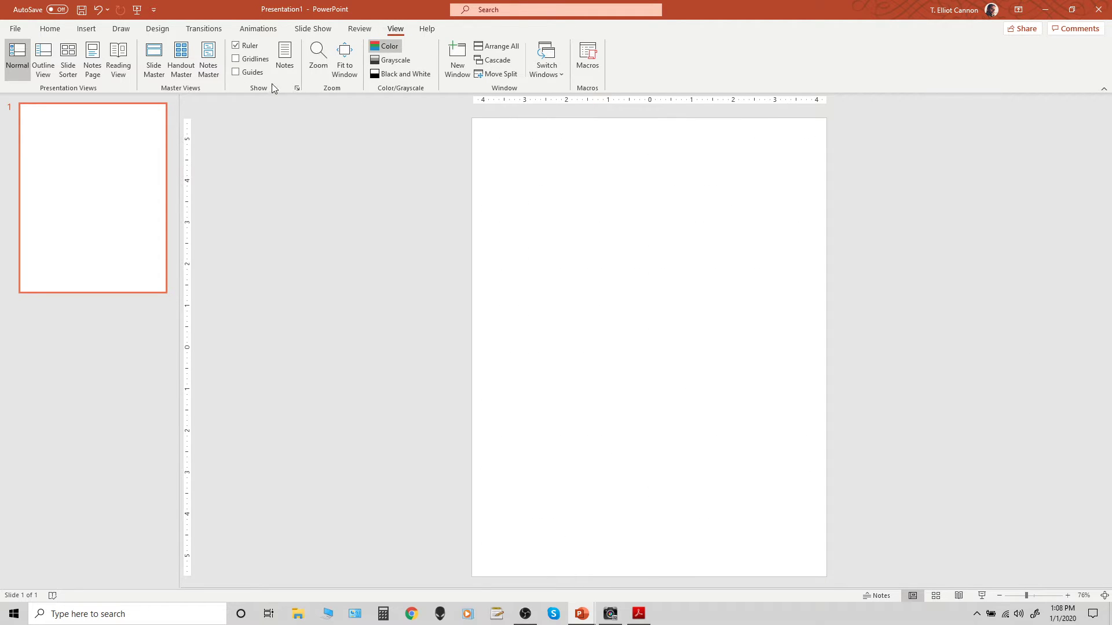
{"action": "left_click", "coordinate": [235, 58]}
{"action": "left_click", "coordinate": [236, 72]}
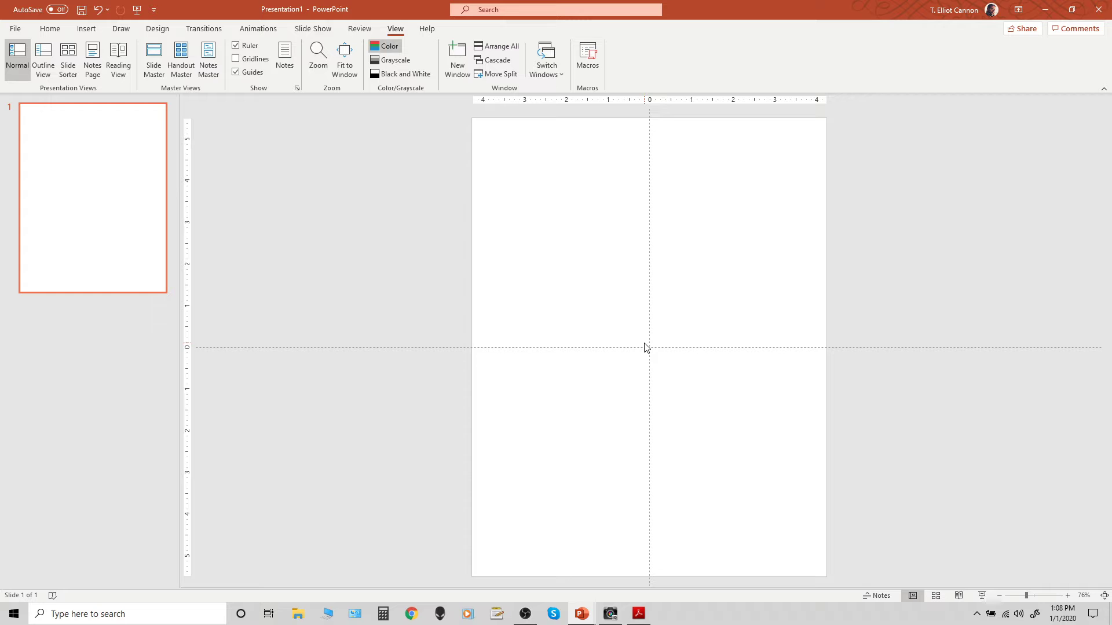
- Switch to Adobe Acrobat Reader and view the Mercede character record at actual size
{"action": "left_click", "coordinate": [639, 614]}
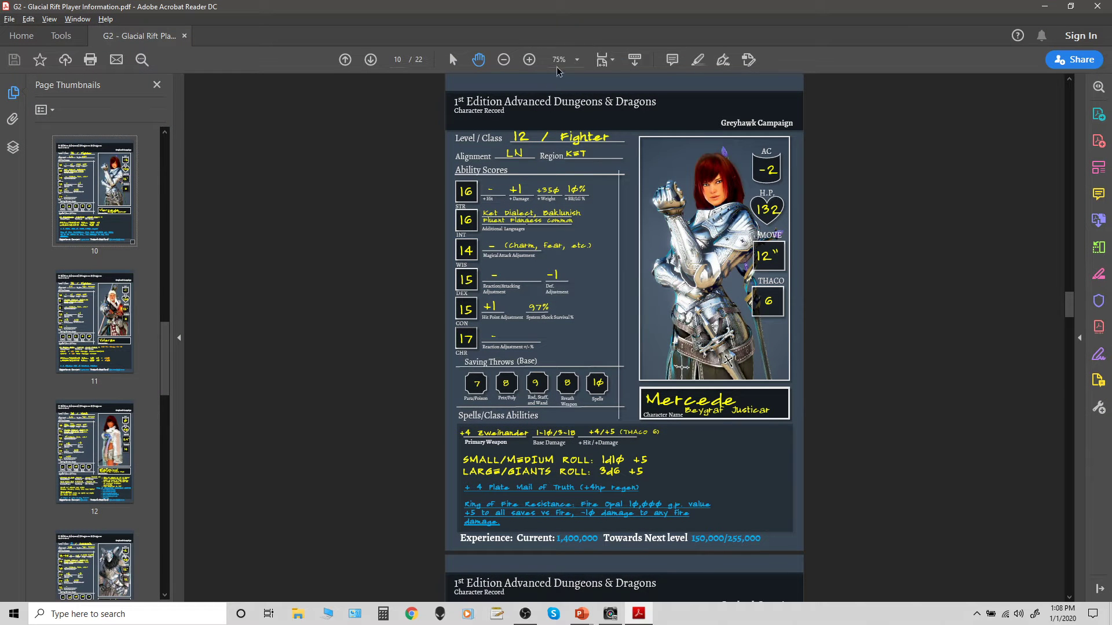
{"action": "left_click", "coordinate": [51, 19]}
{"action": "mouse_move", "coordinate": [80, 90]}
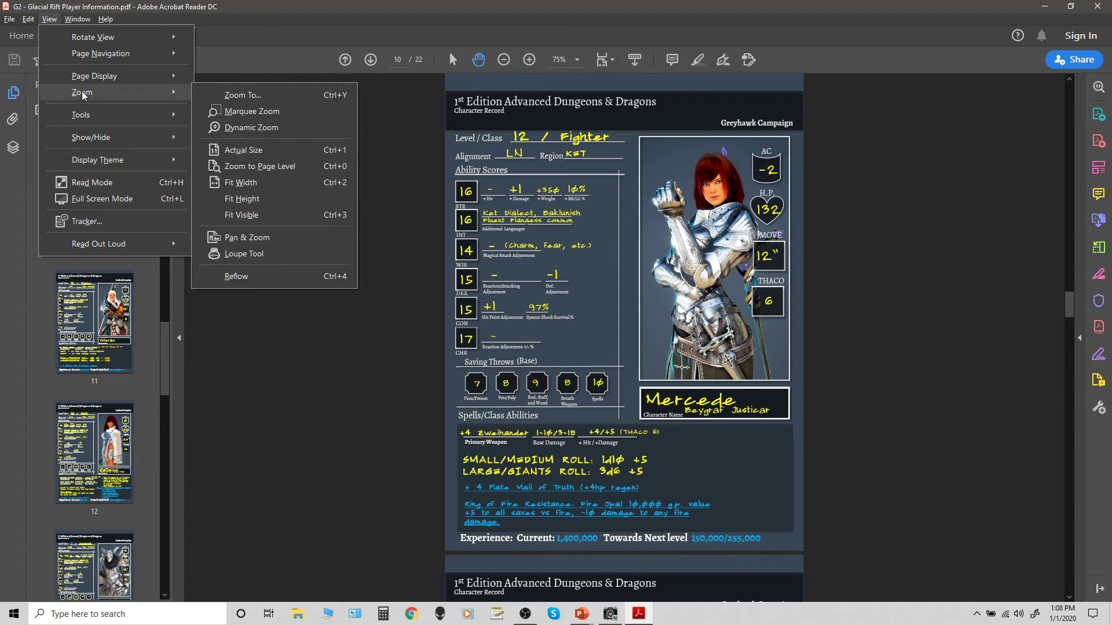
{"action": "left_click", "coordinate": [252, 150]}
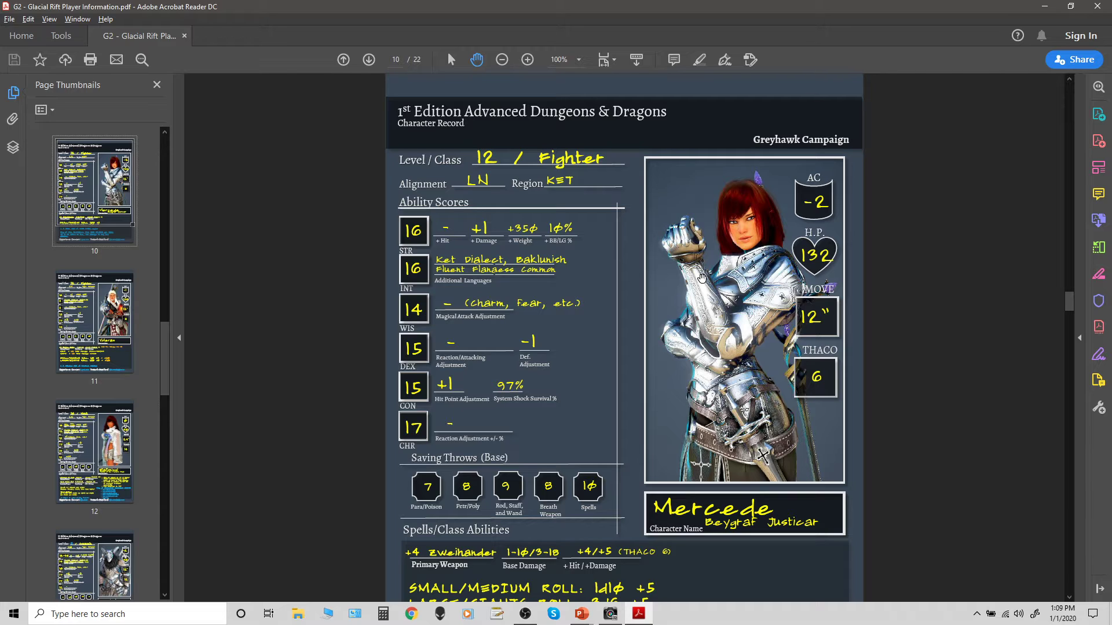
{"action": "left_click", "coordinate": [1044, 6]}
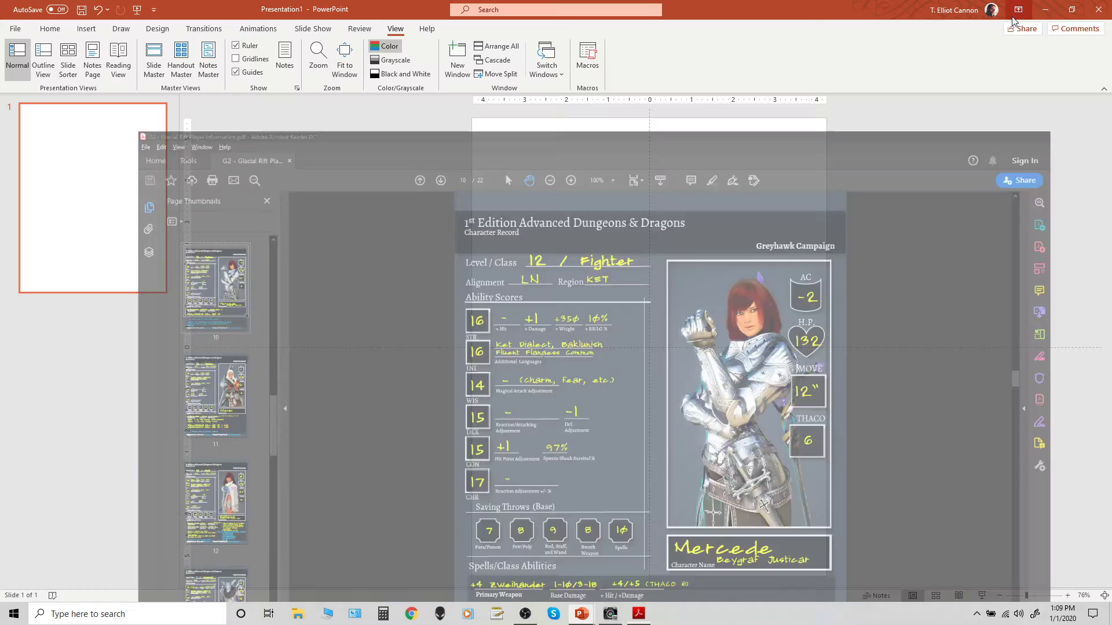
- Set the slide's zoom to 100% in PowerPoint
{"action": "left_click", "coordinate": [318, 56]}
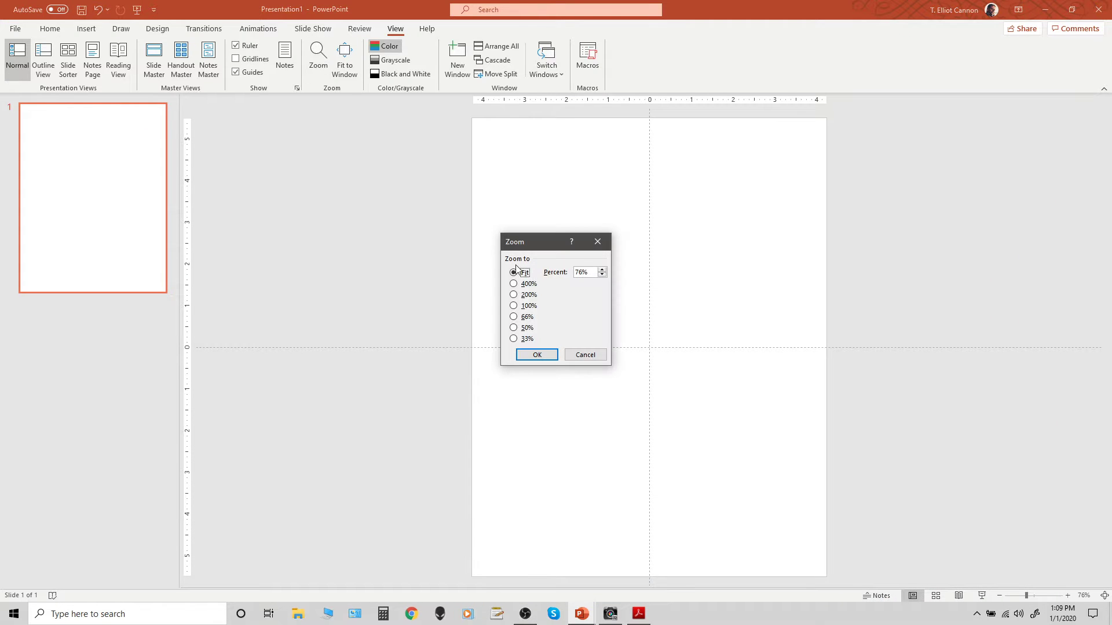
{"action": "left_click", "coordinate": [517, 305]}
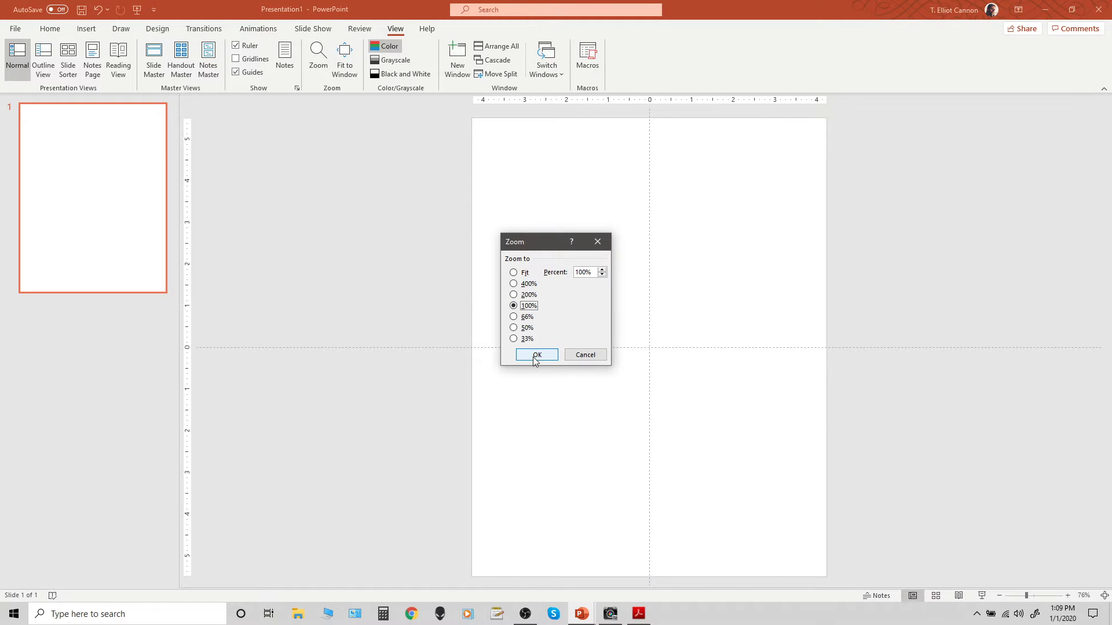
{"action": "left_click", "coordinate": [536, 355]}
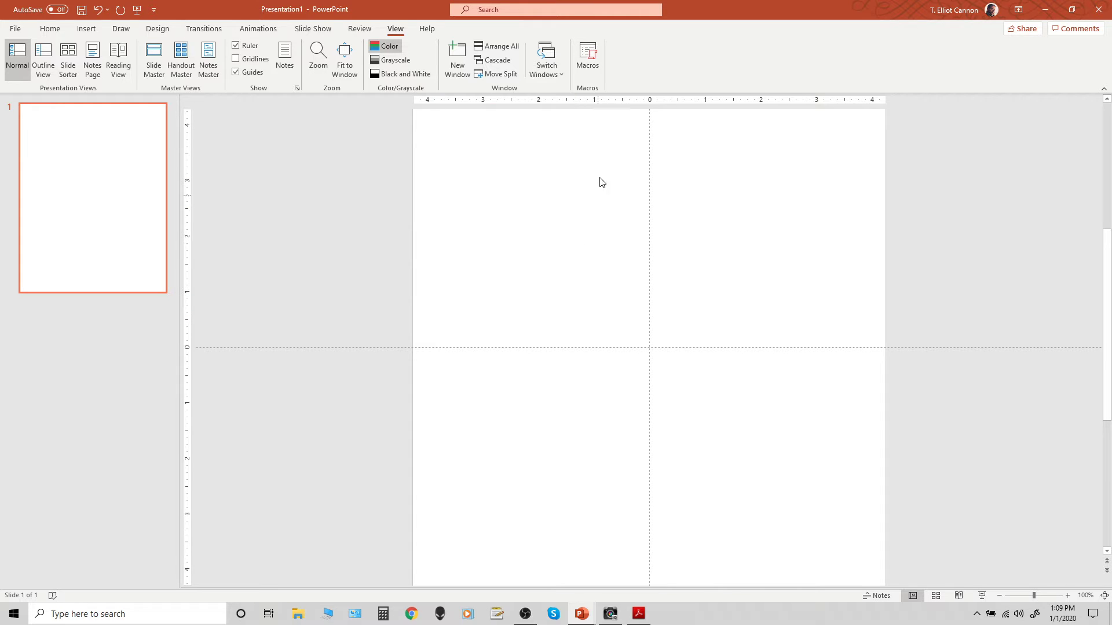
- Switch to Adobe Acrobat Reader and examine the Mercede character record's layout from header to experience line
{"action": "left_click", "coordinate": [639, 609]}
{"action": "scroll", "coordinate": [676, 302], "scroll_direction": "up", "scroll_amount": 1}
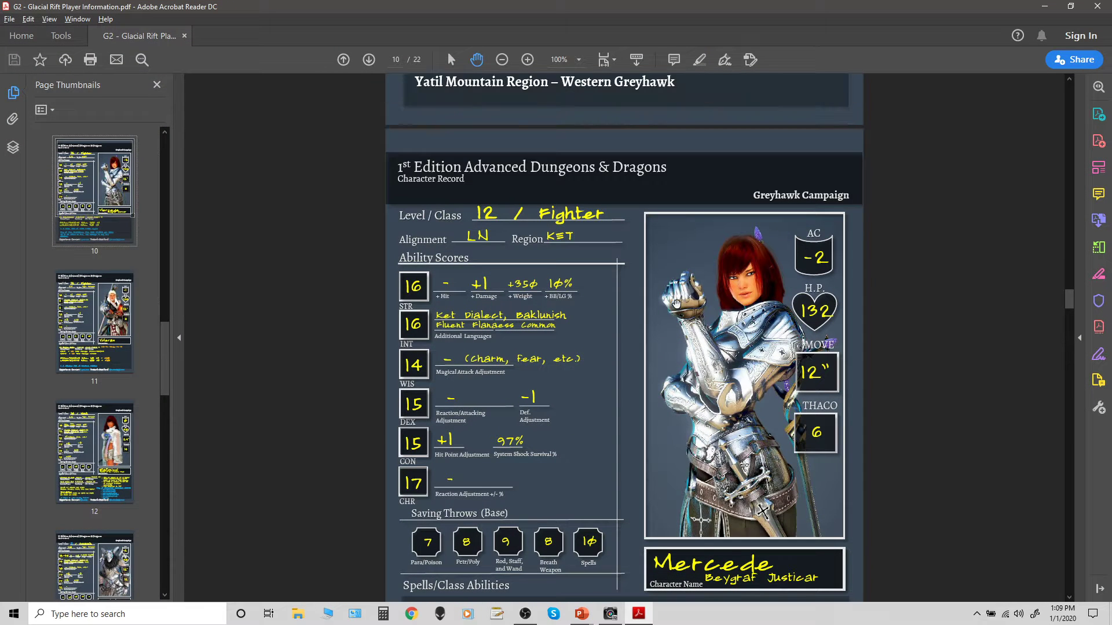
{"action": "scroll", "coordinate": [676, 302], "scroll_direction": "down", "scroll_amount": 7}
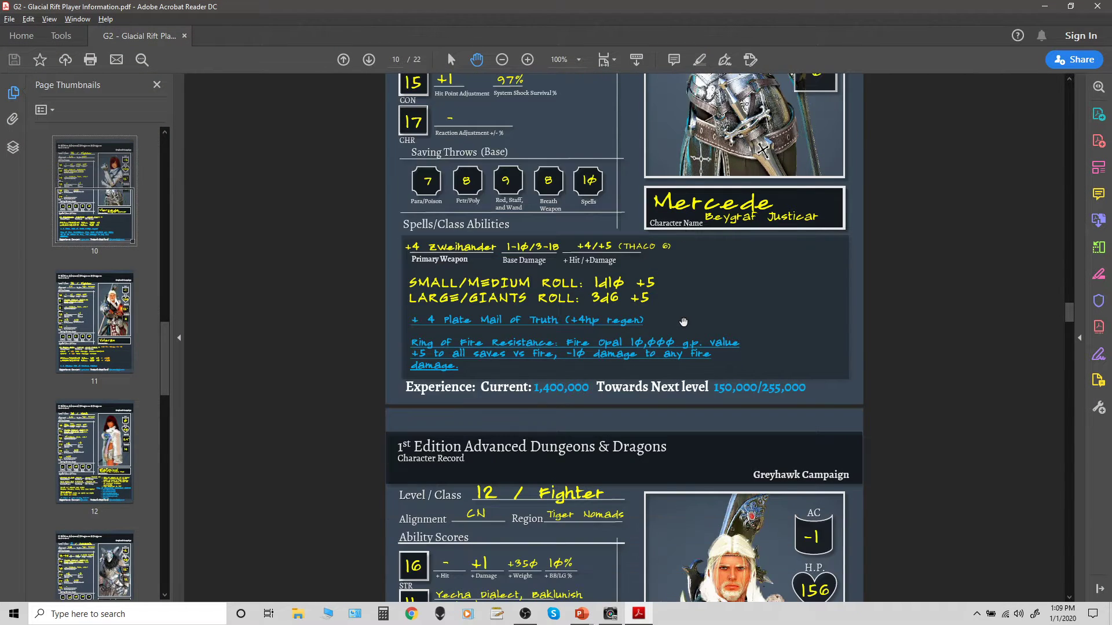
{"action": "scroll", "coordinate": [690, 341], "scroll_direction": "up", "scroll_amount": 2}
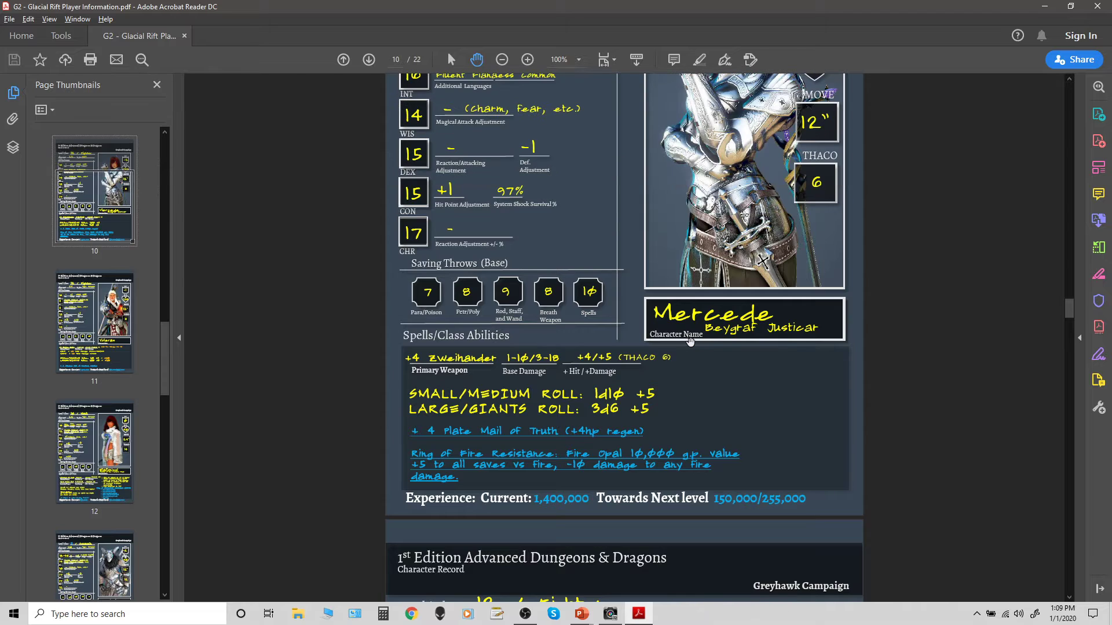
{"action": "scroll", "coordinate": [690, 341], "scroll_direction": "up", "scroll_amount": 2}
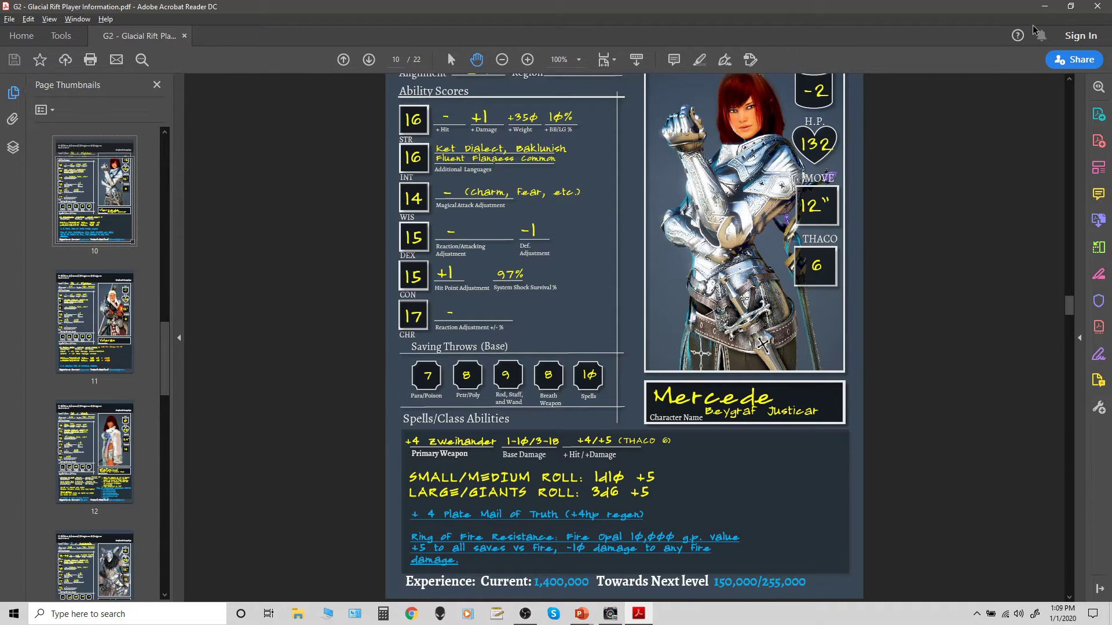
{"action": "left_click", "coordinate": [1045, 7]}
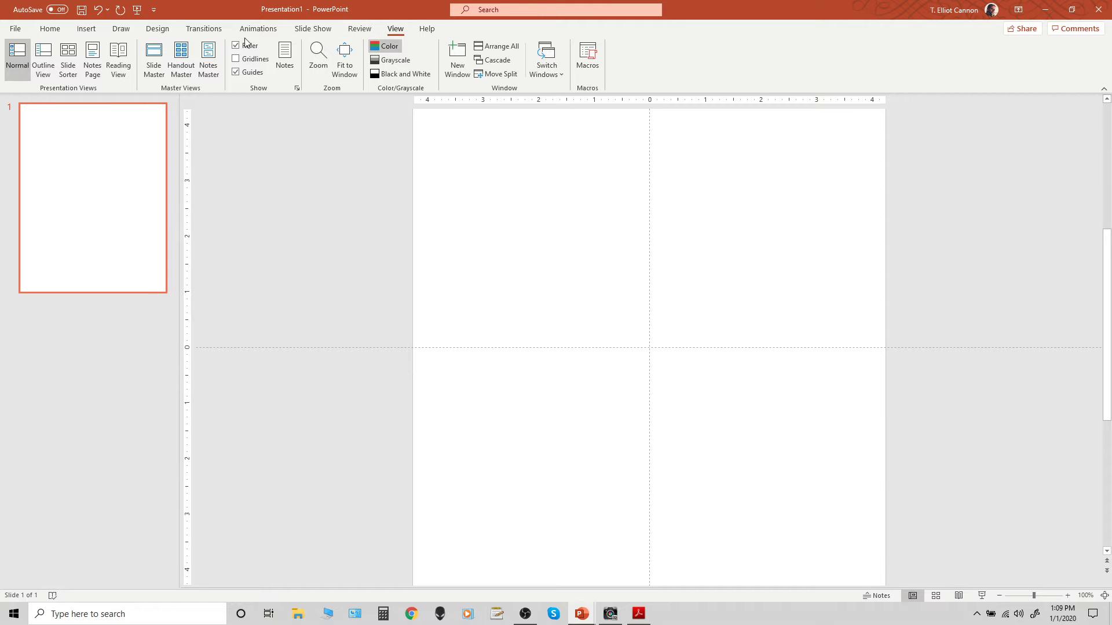
- Check the custom slide size and orientation settings of the presentation in PowerPoint
{"action": "left_click", "coordinate": [157, 30]}
{"action": "left_click", "coordinate": [977, 70]}
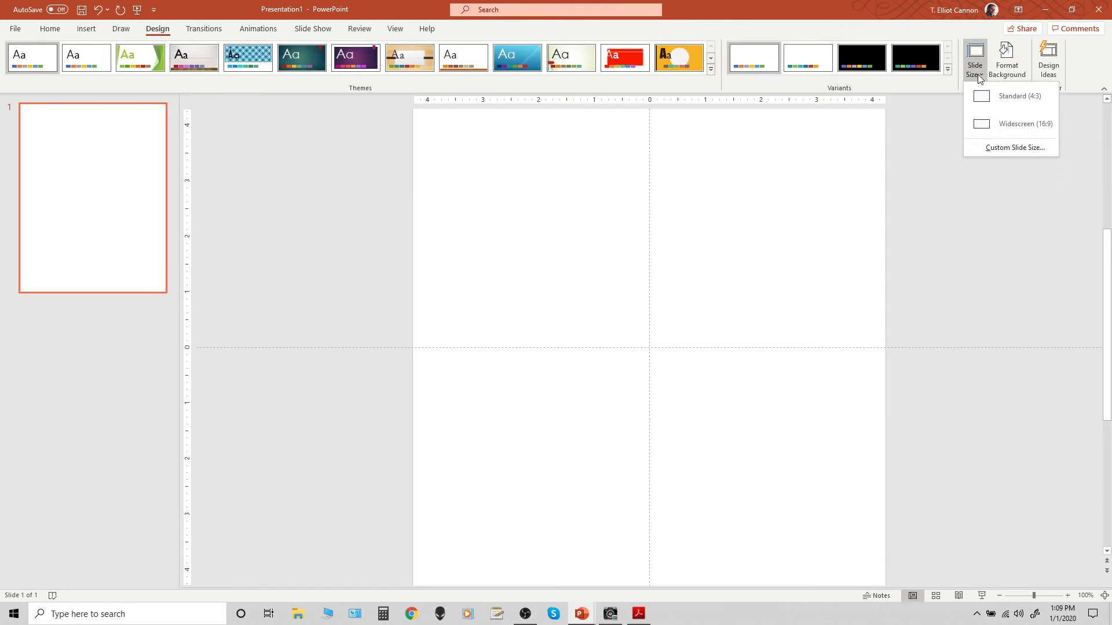
{"action": "left_click", "coordinate": [997, 149]}
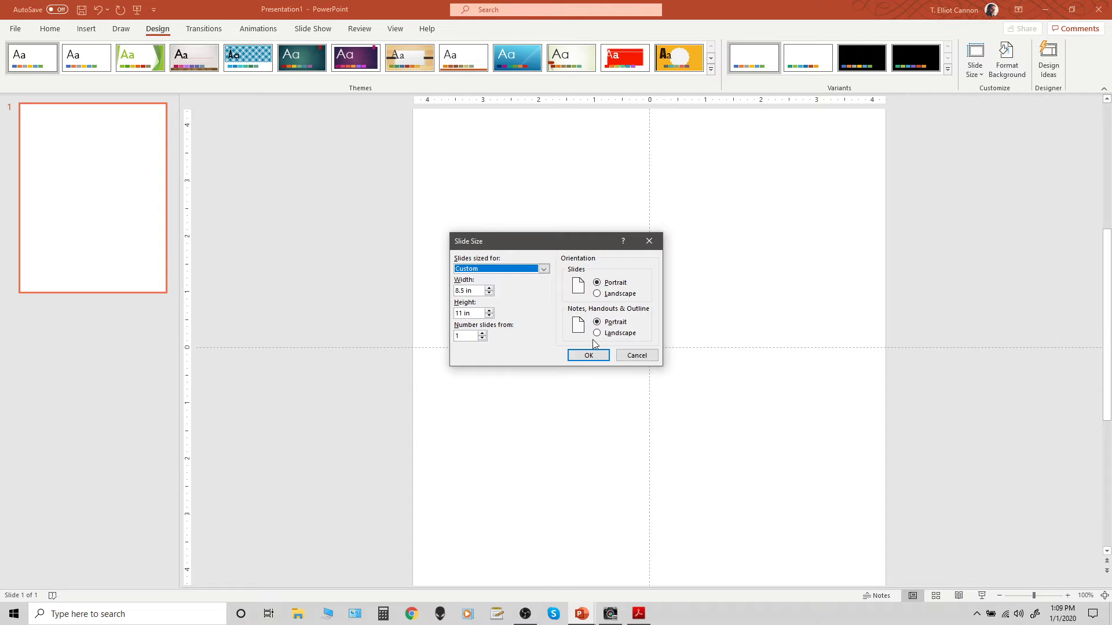
{"action": "left_click", "coordinate": [587, 355]}
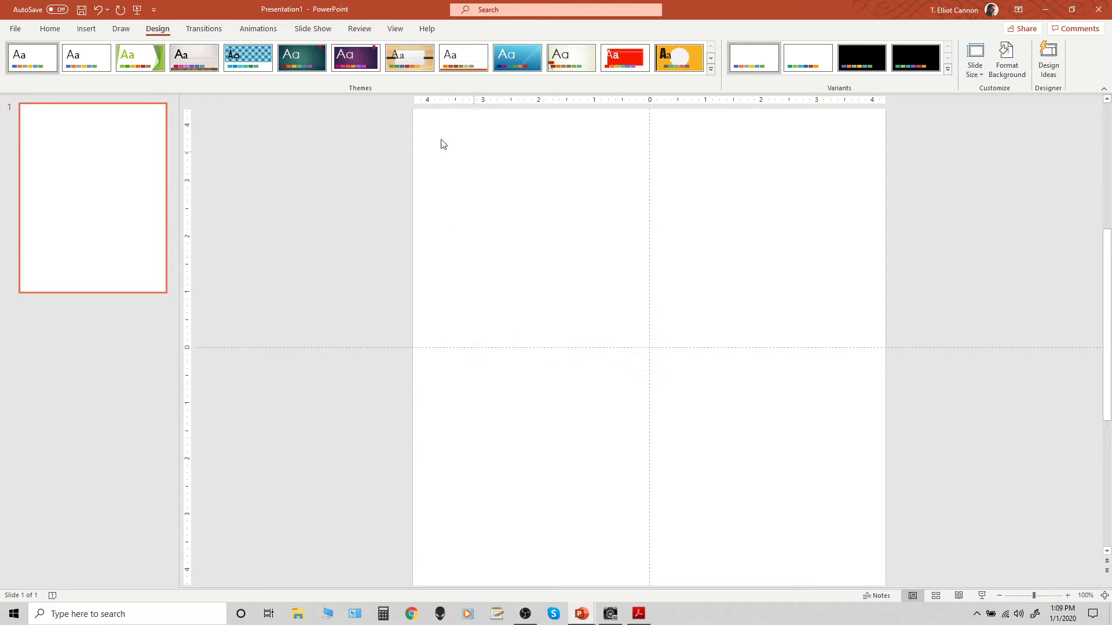
- Fit the slide to the window and hide both the gridlines and the guides
{"action": "left_click", "coordinate": [395, 29]}
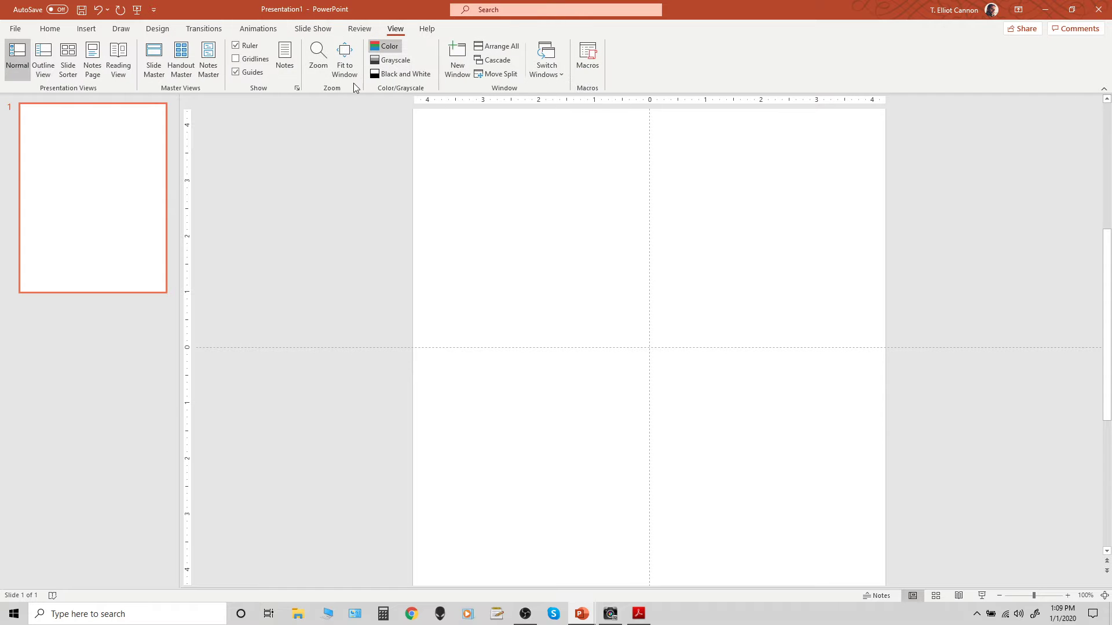
{"action": "left_click", "coordinate": [236, 58]}
{"action": "left_click", "coordinate": [342, 61]}
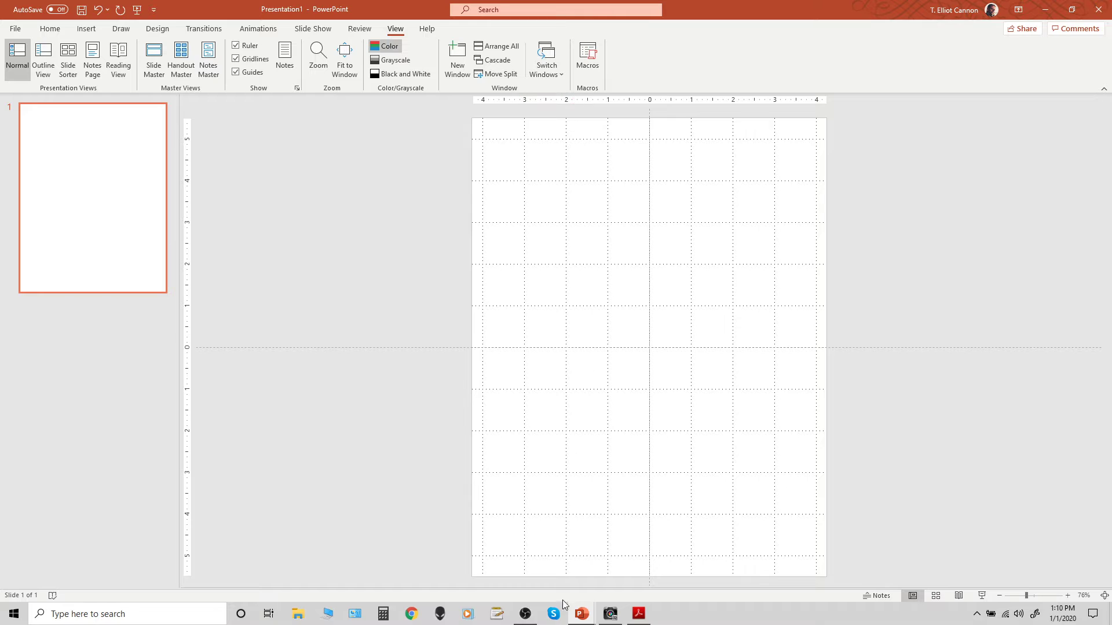
{"action": "left_click", "coordinate": [235, 58]}
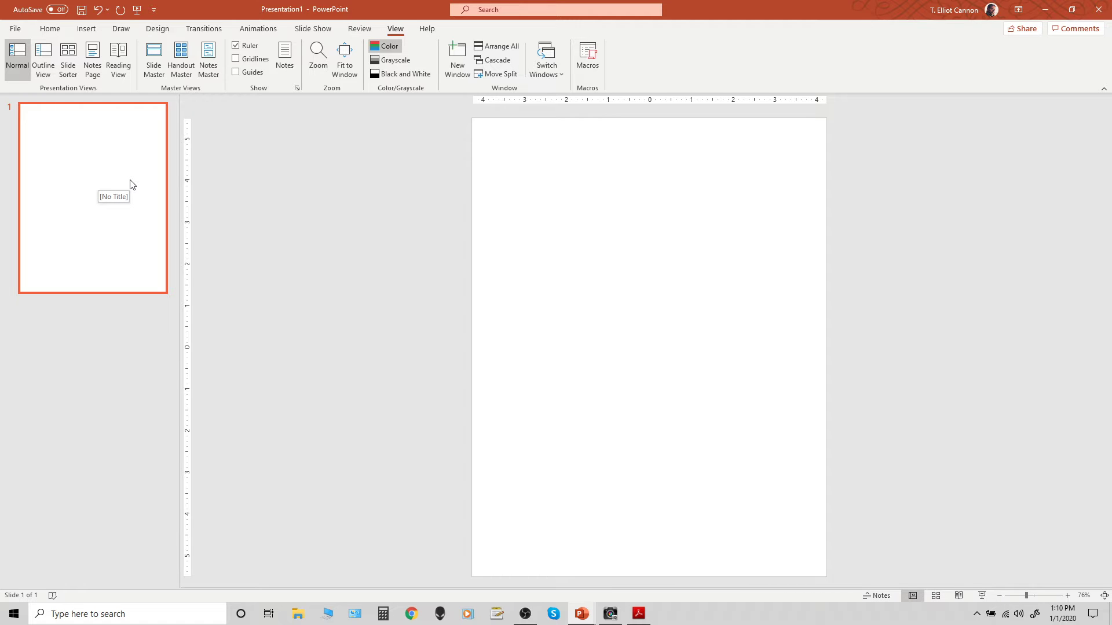
- Switch to Corel PaintShop Pro and open the Test5 image from the ScreenShot folder
{"action": "left_click", "coordinate": [612, 614]}
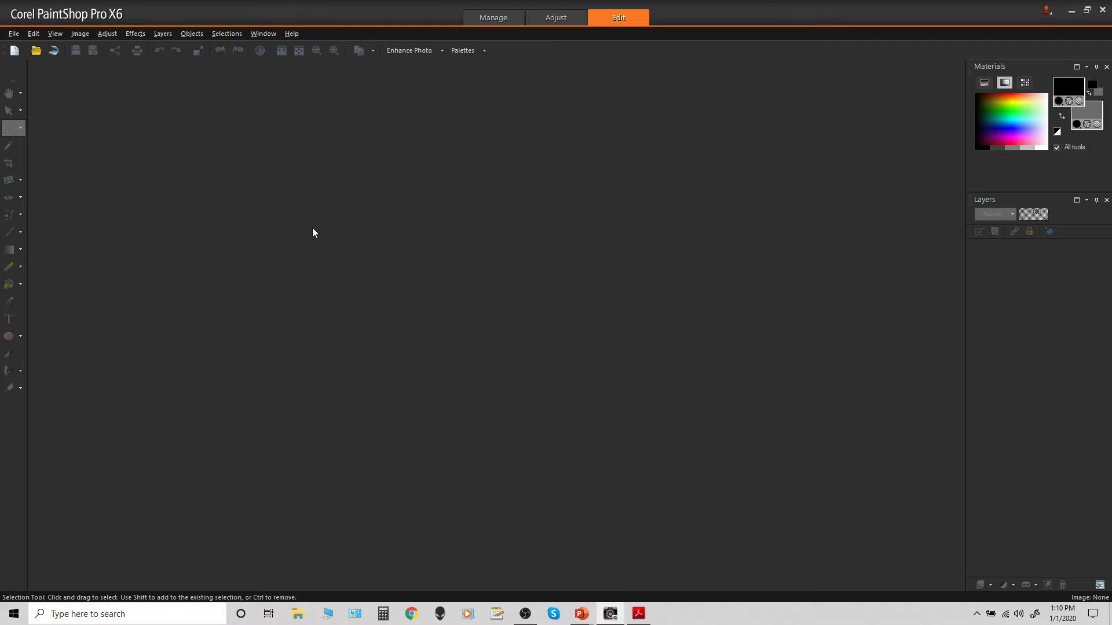
{"action": "left_click", "coordinate": [36, 51]}
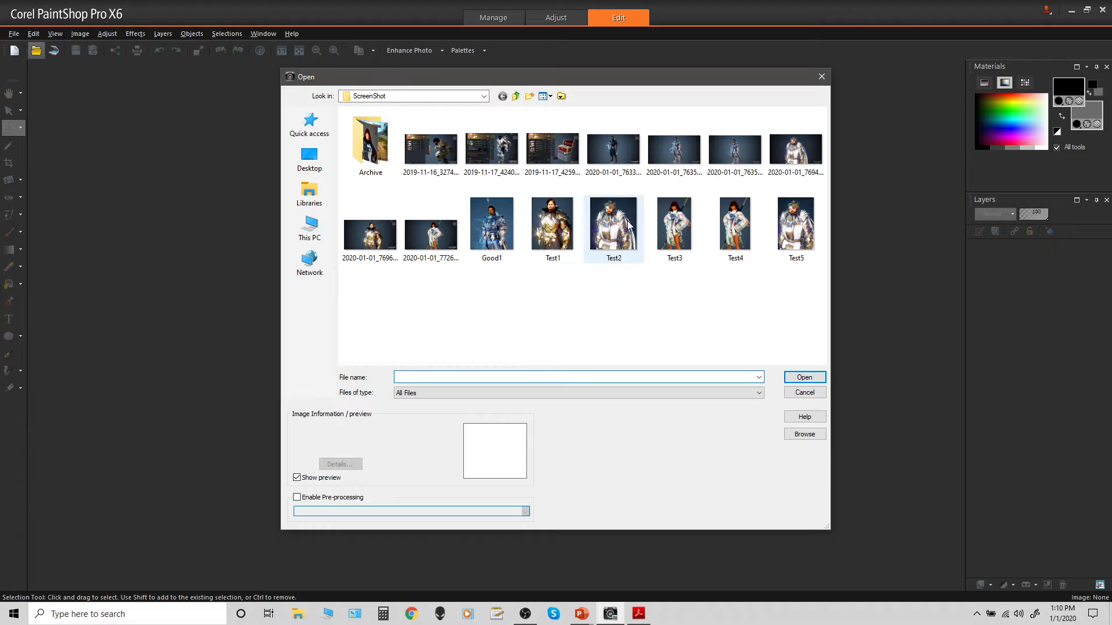
{"action": "left_click", "coordinate": [808, 223]}
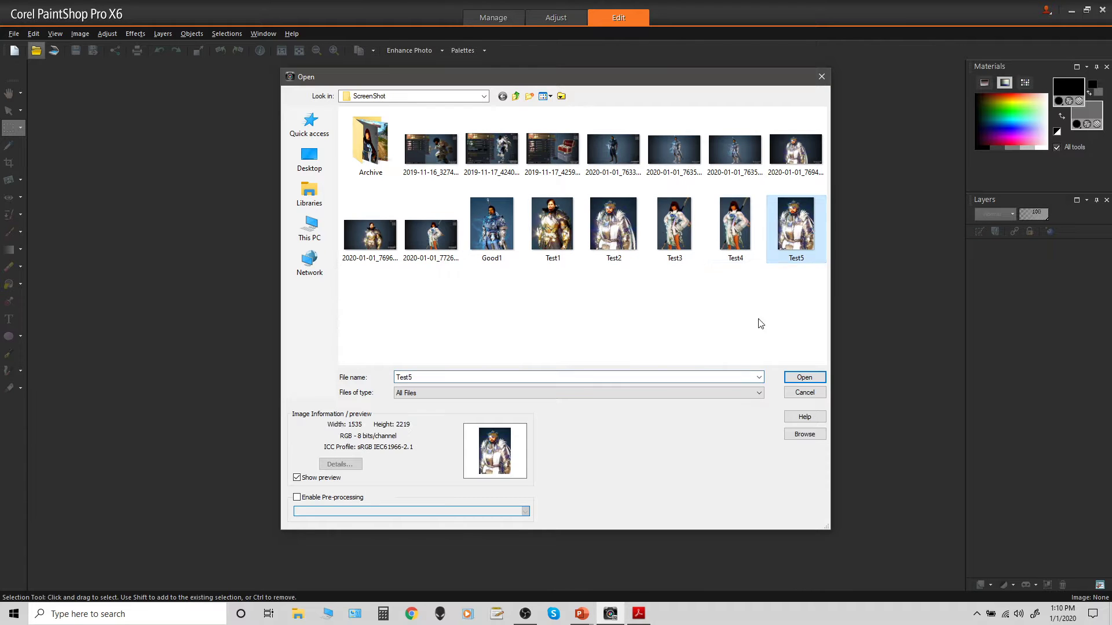
{"action": "left_click", "coordinate": [804, 377]}
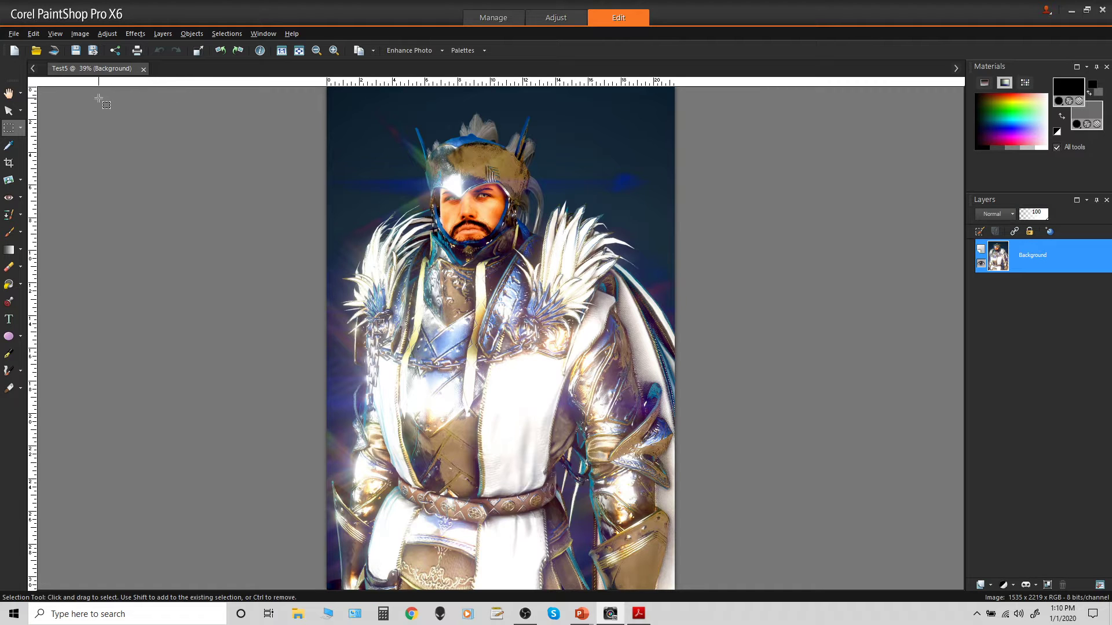
- Open the 2020-01-01_772669716 screenshot of the character in the white dress from the ScreenShot folder
{"action": "left_click", "coordinate": [35, 51]}
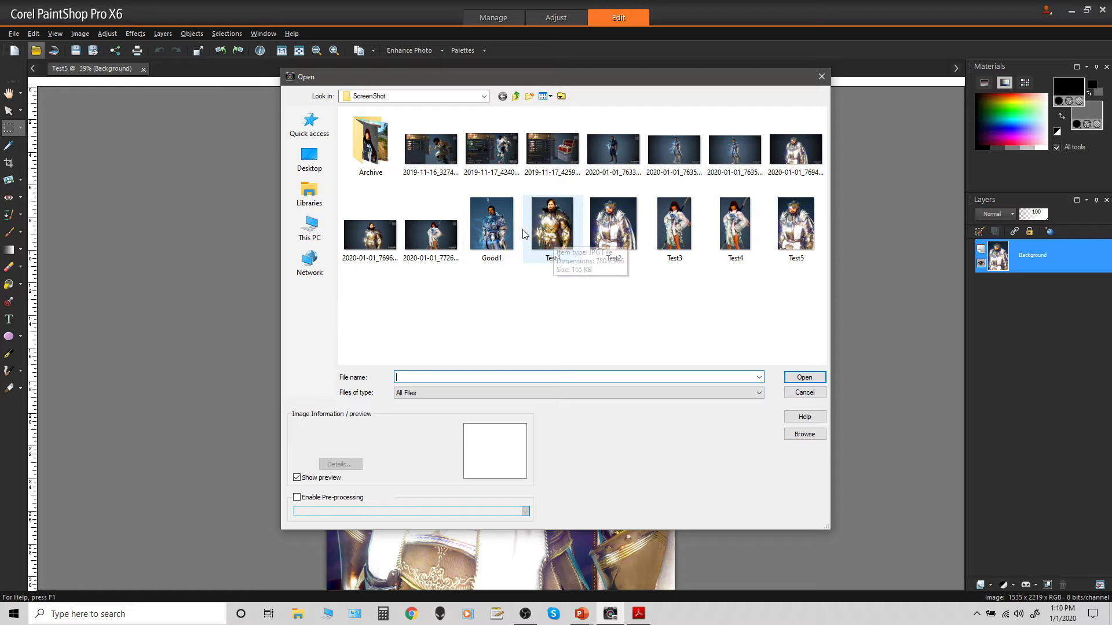
{"action": "left_click", "coordinate": [435, 231]}
{"action": "left_click", "coordinate": [804, 379]}
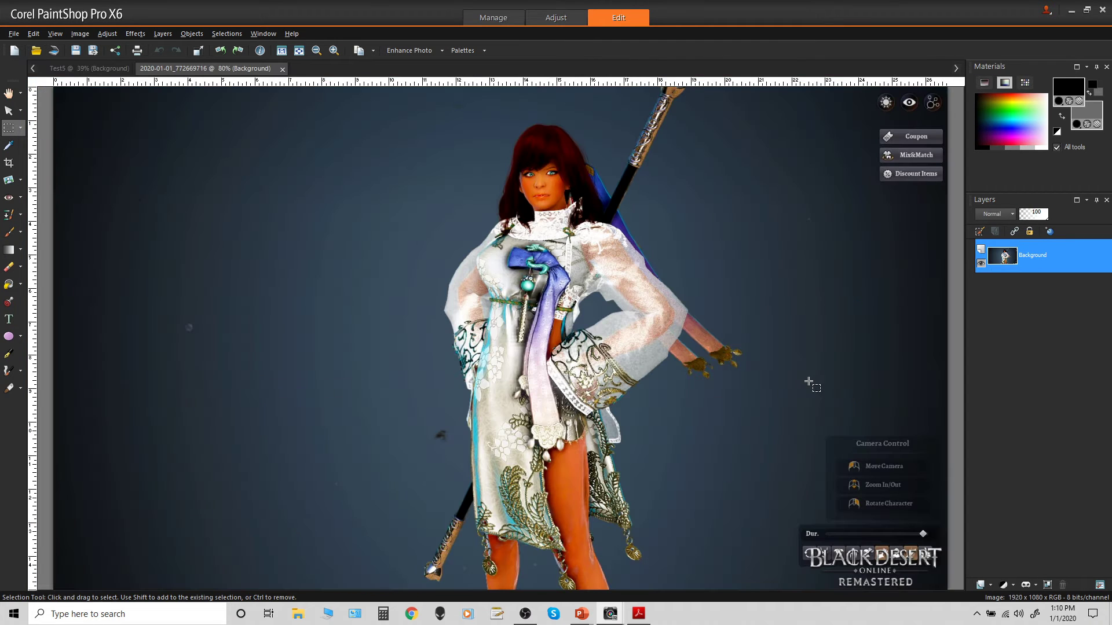
- Select the character's head and torso in the screenshot and copy that area into a new image
{"action": "left_click_drag", "start_coordinate": [397, 102], "coordinate": [731, 386]}
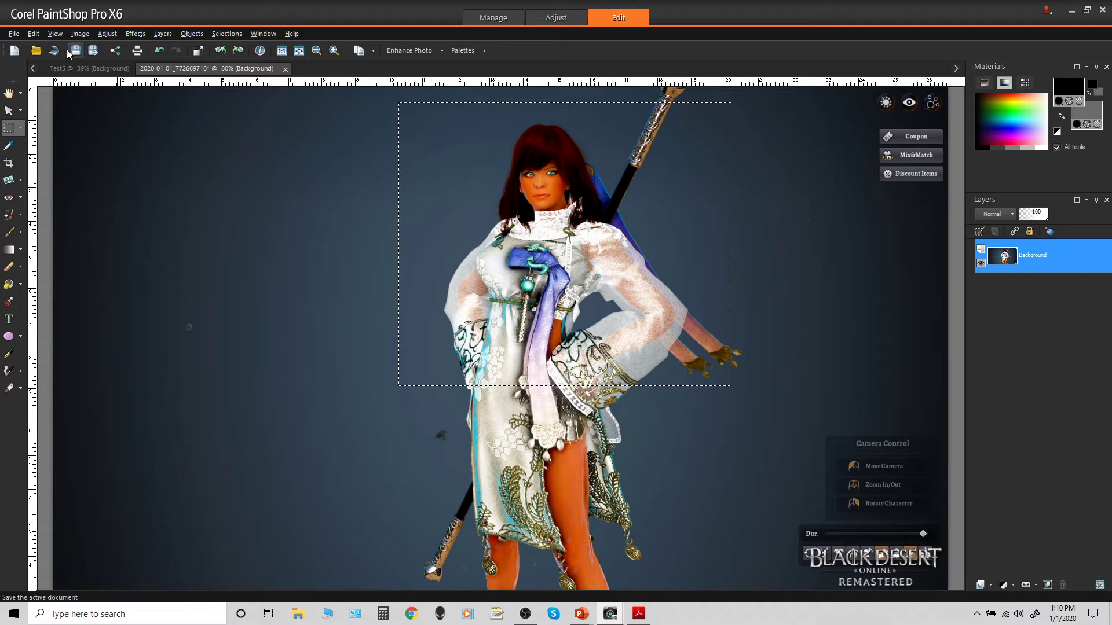
{"action": "left_click", "coordinate": [34, 33]}
{"action": "left_click", "coordinate": [74, 174]}
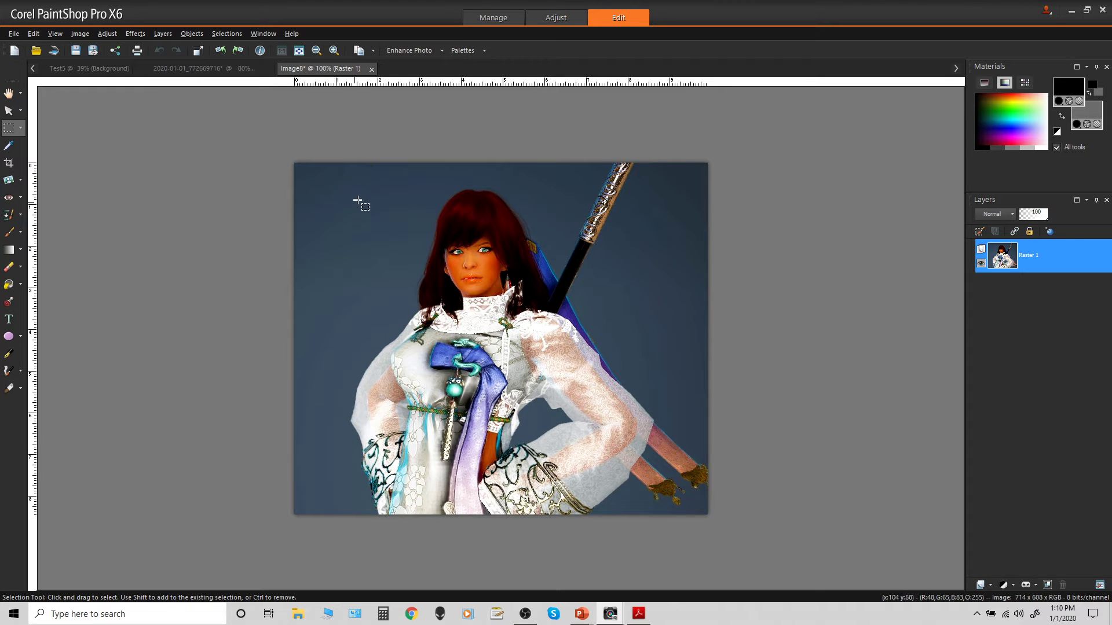
- Look at the portrait on the Mercede character record in Adobe Acrobat Reader
{"action": "left_click", "coordinate": [639, 615]}
{"action": "scroll", "coordinate": [683, 338], "scroll_direction": "up", "scroll_amount": 3}
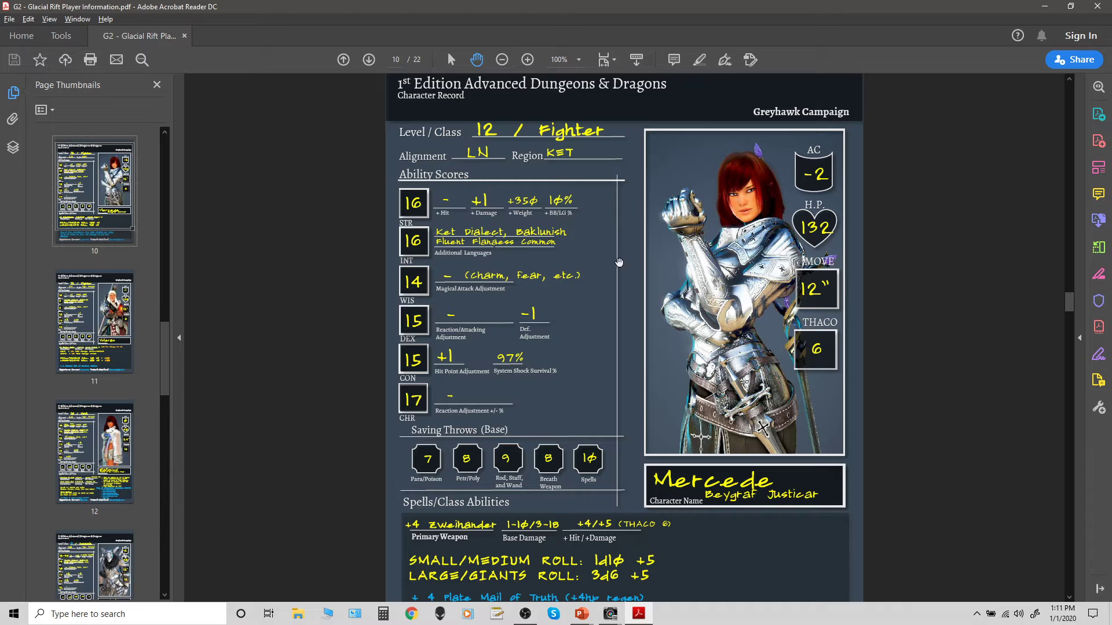
{"action": "left_click", "coordinate": [1040, 11]}
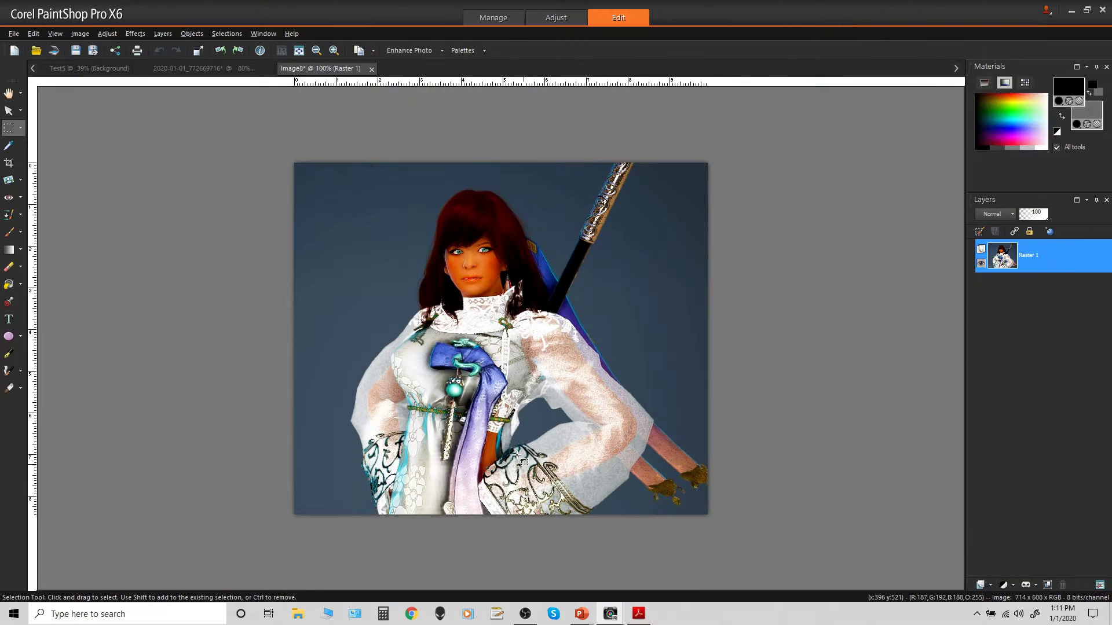
- Close the copied character image and the 2020-01-01_772669716 screenshot without saving either one
{"action": "left_click", "coordinate": [371, 69]}
{"action": "left_click", "coordinate": [557, 330]}
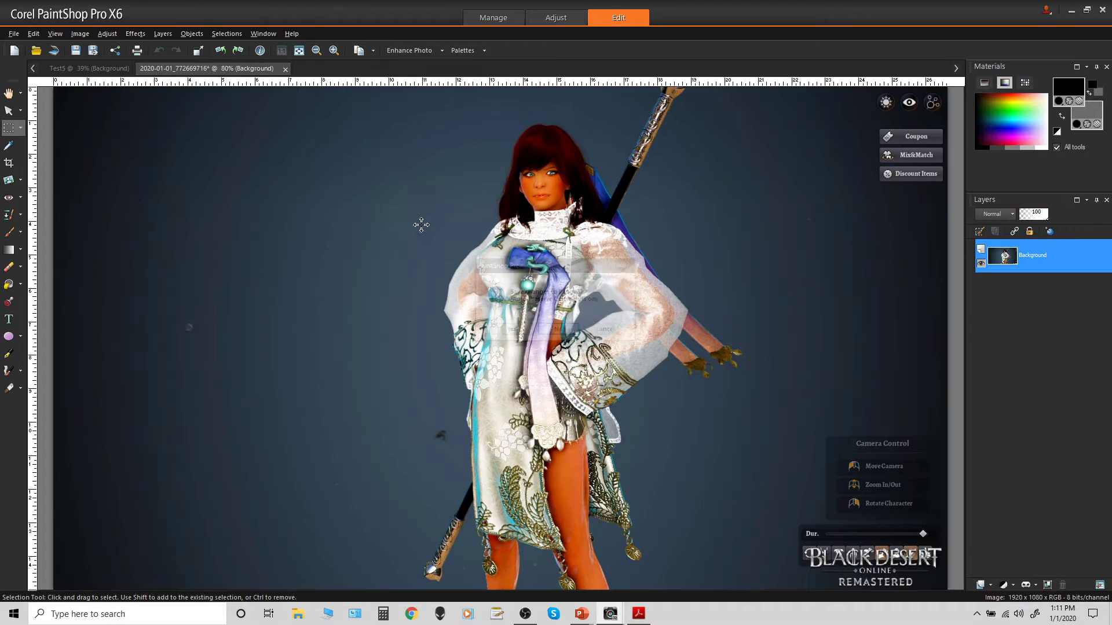
{"action": "left_click", "coordinate": [285, 69]}
{"action": "left_click", "coordinate": [557, 330]}
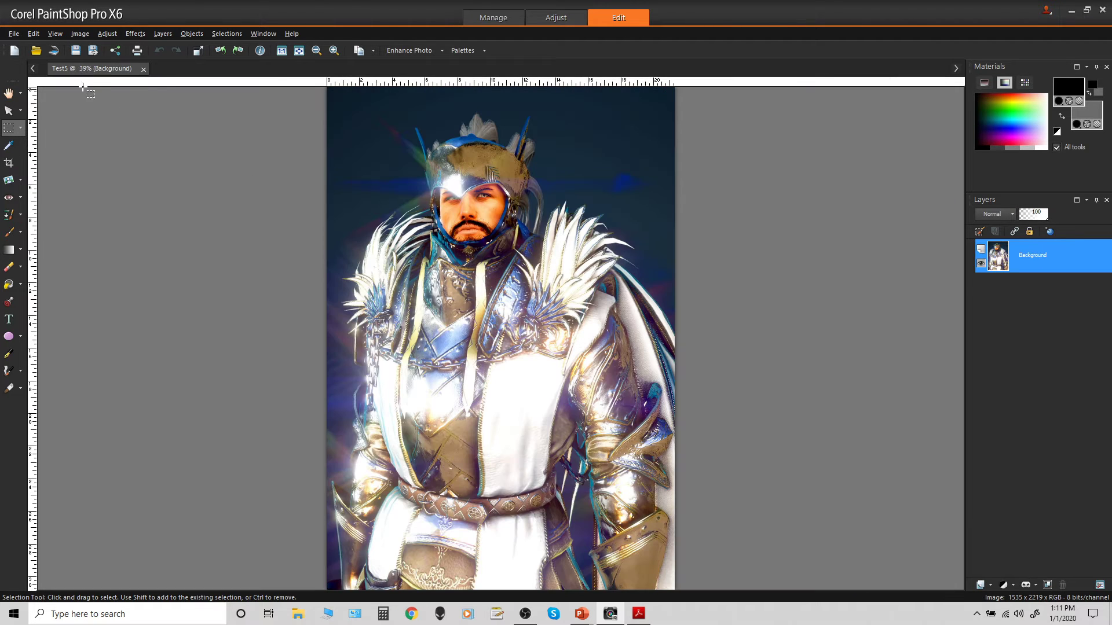
- Open the Test1 image from the ScreenShot folder alongside Test5
{"action": "left_click", "coordinate": [36, 50]}
{"action": "left_click", "coordinate": [552, 228]}
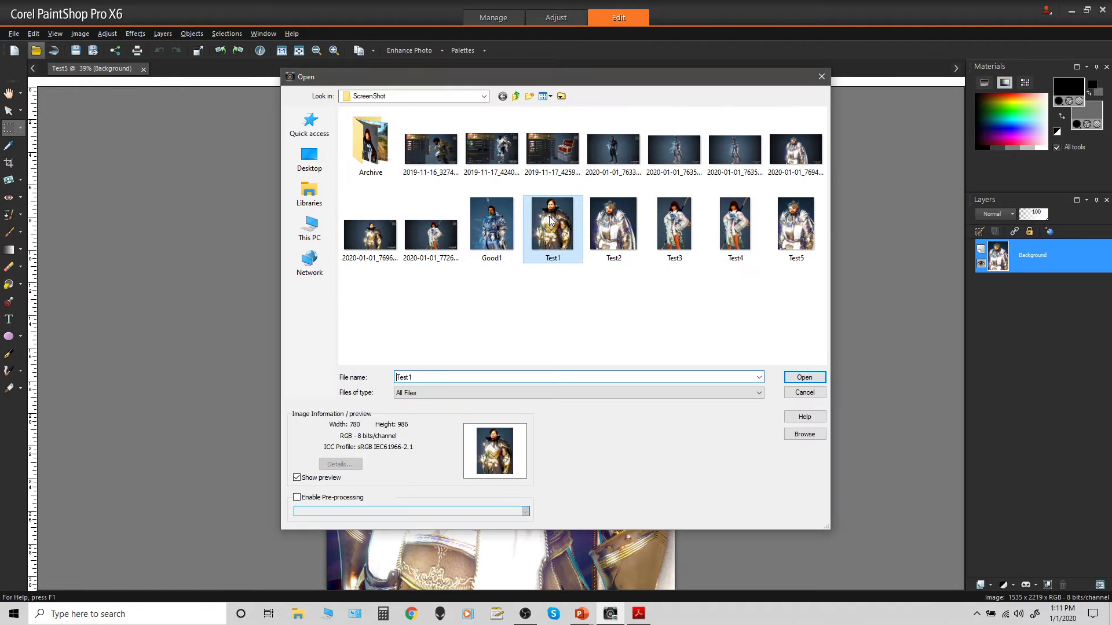
{"action": "left_click", "coordinate": [805, 377]}
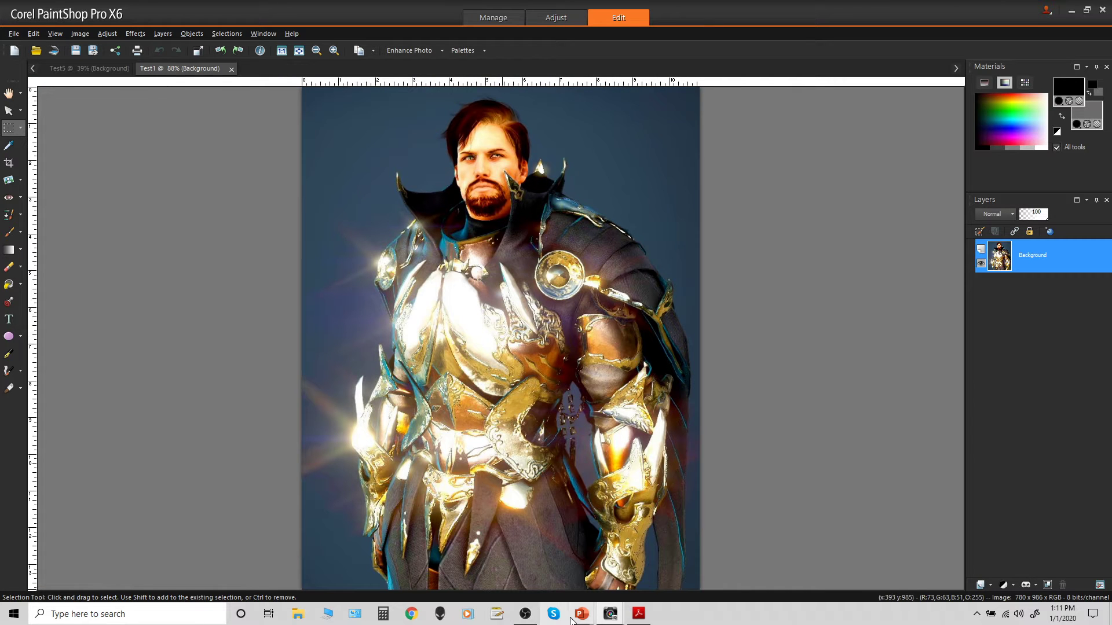
{"action": "mouse_move", "coordinate": [607, 620]}
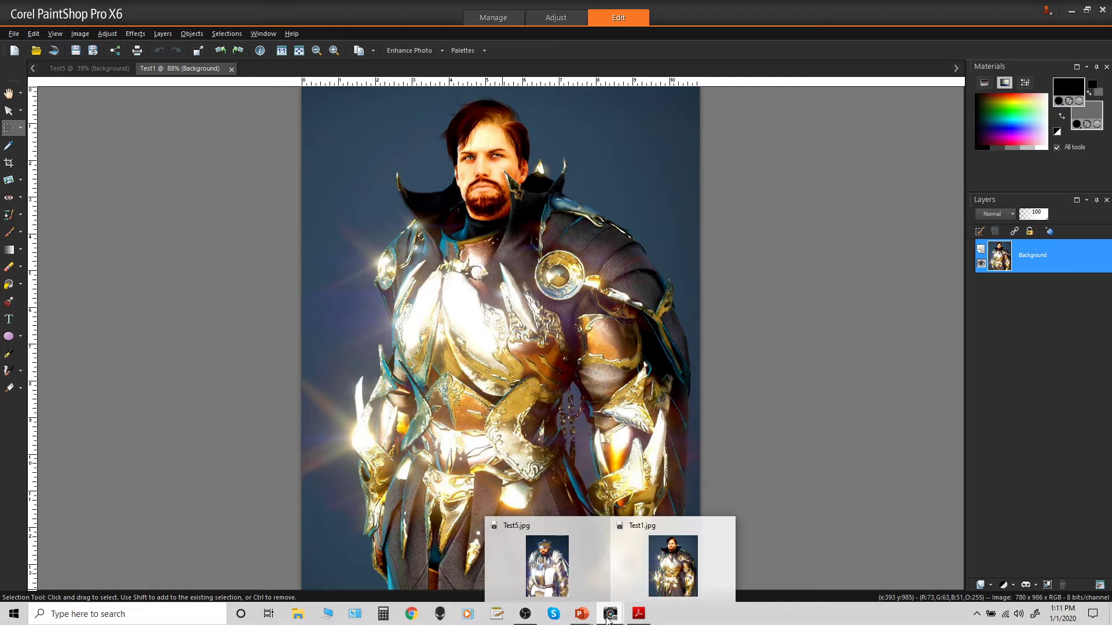
- Open the 2019-03-11_333458032 screenshot from the Archive folder inside ScreenShot
{"action": "left_click", "coordinate": [36, 51]}
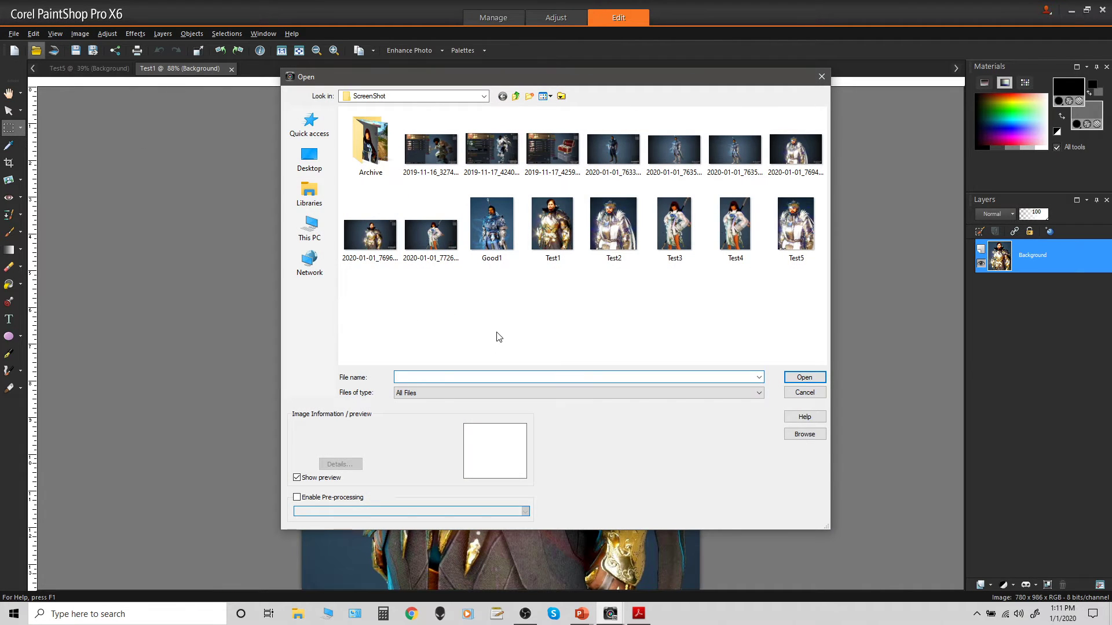
{"action": "double_click", "coordinate": [371, 145]}
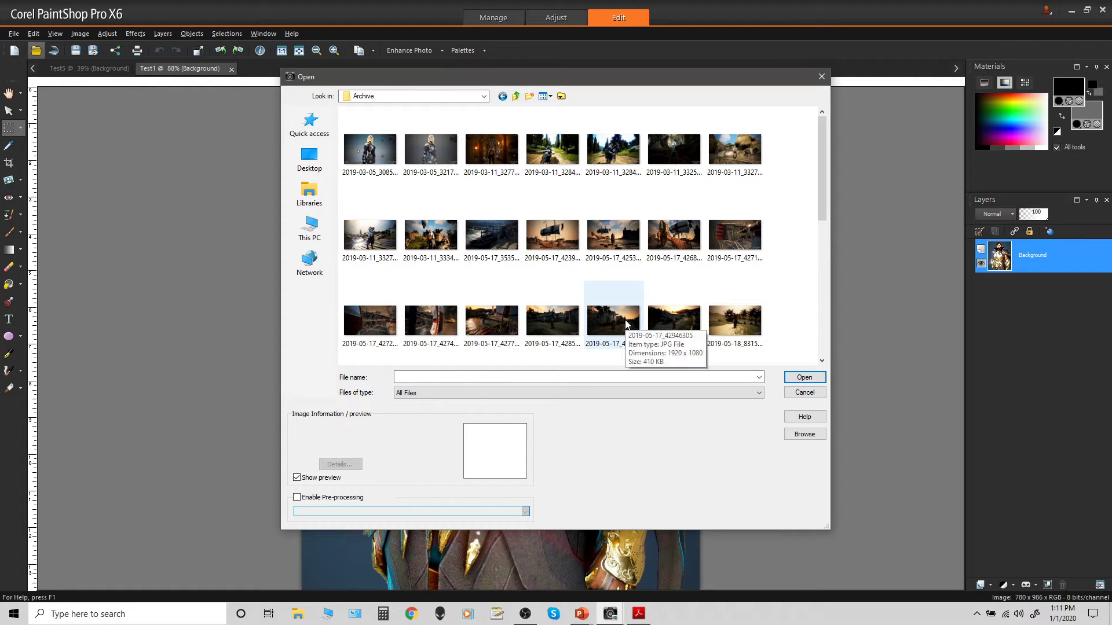
{"action": "left_click", "coordinate": [611, 242]}
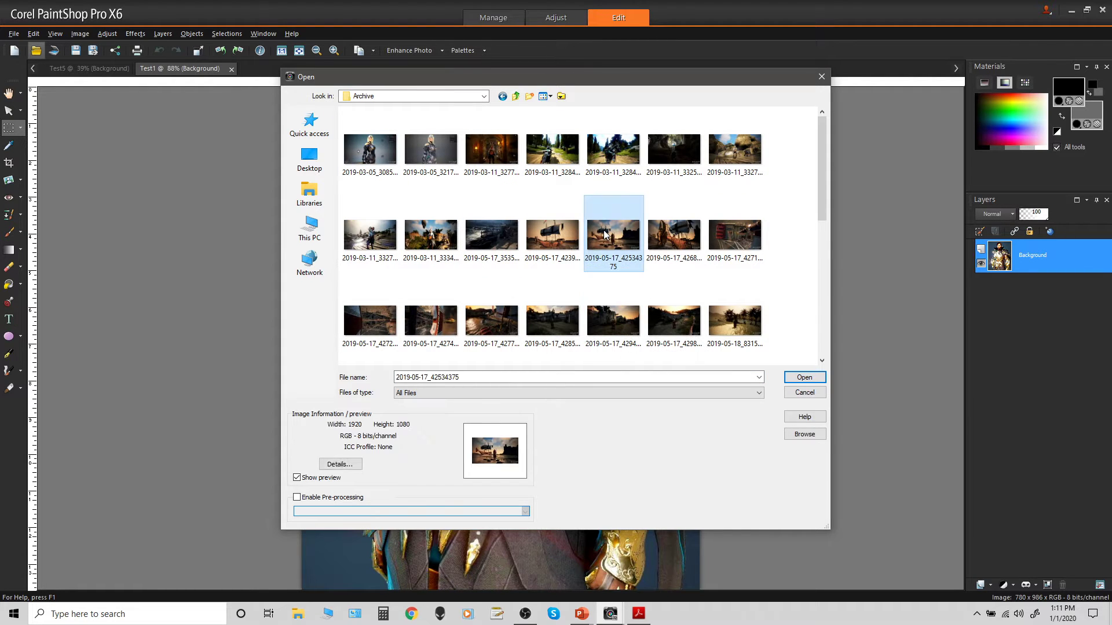
{"action": "left_click", "coordinate": [436, 241]}
{"action": "left_click", "coordinate": [814, 378]}
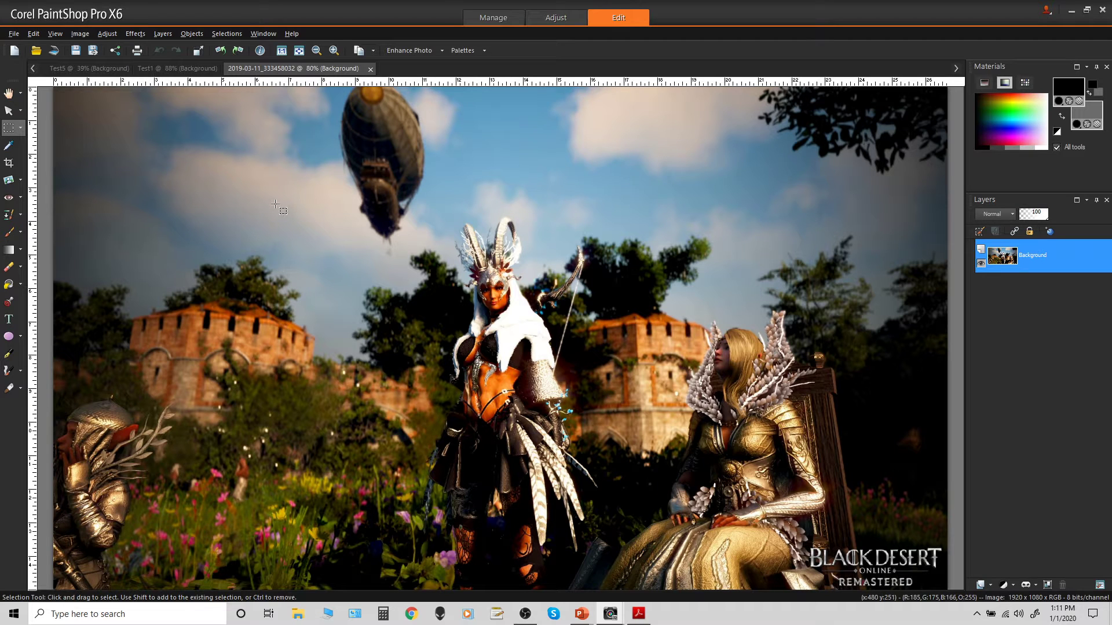
- Copy a wide area of about 1408 x 527 pixels around the horned archer and seated woman into a new image and flatten it
{"action": "left_click_drag", "start_coordinate": [213, 199], "coordinate": [868, 443]}
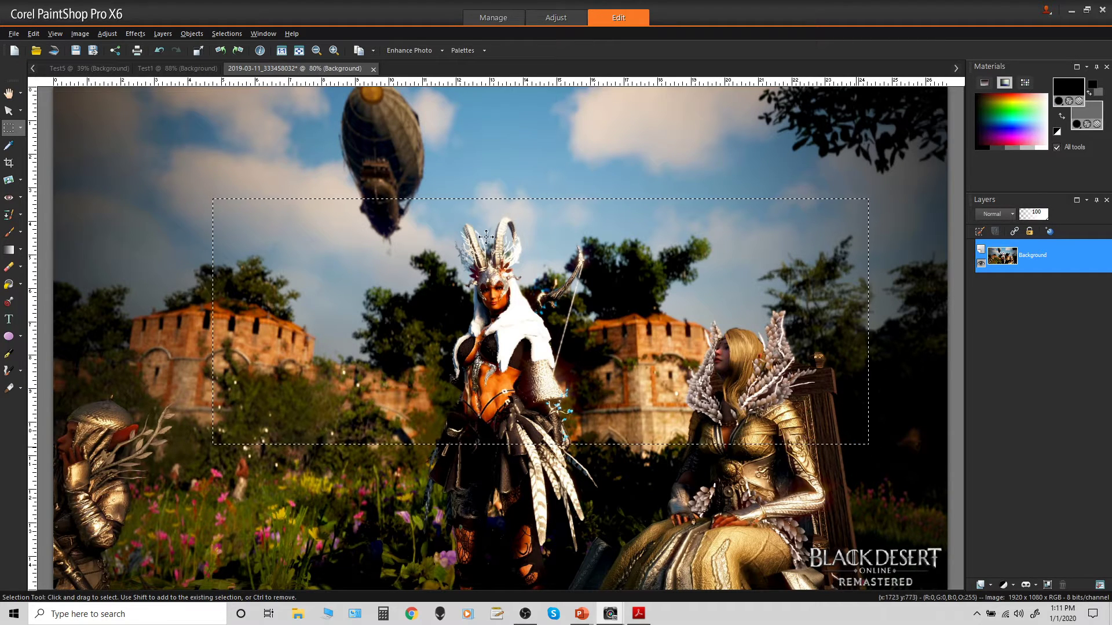
{"action": "left_click", "coordinate": [33, 34]}
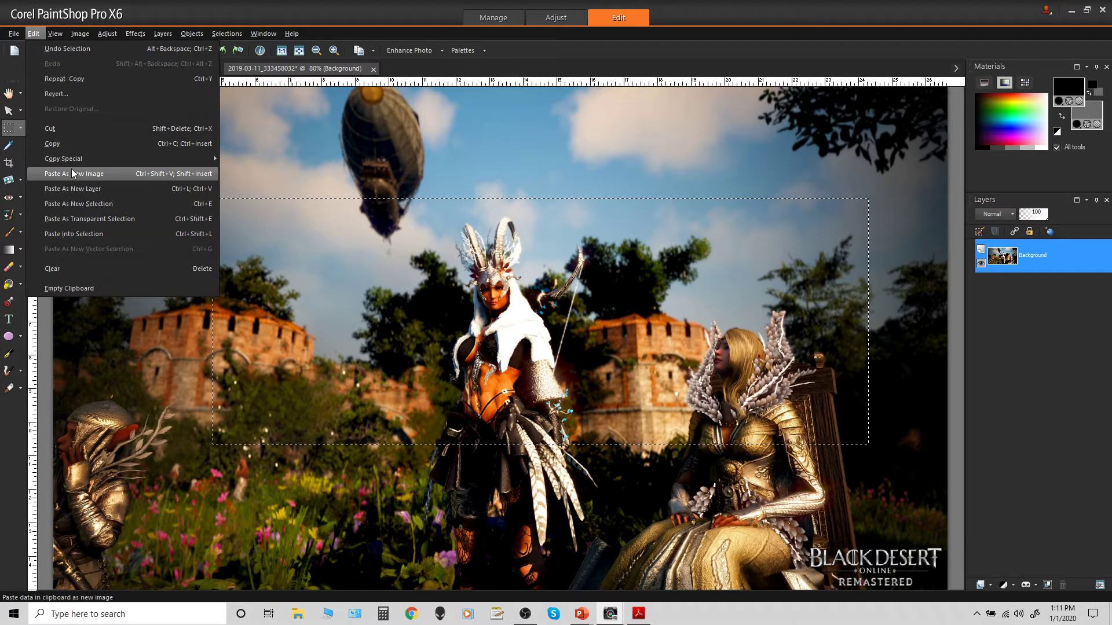
{"action": "left_click", "coordinate": [74, 171]}
{"action": "left_click", "coordinate": [168, 34]}
{"action": "mouse_move", "coordinate": [204, 246]}
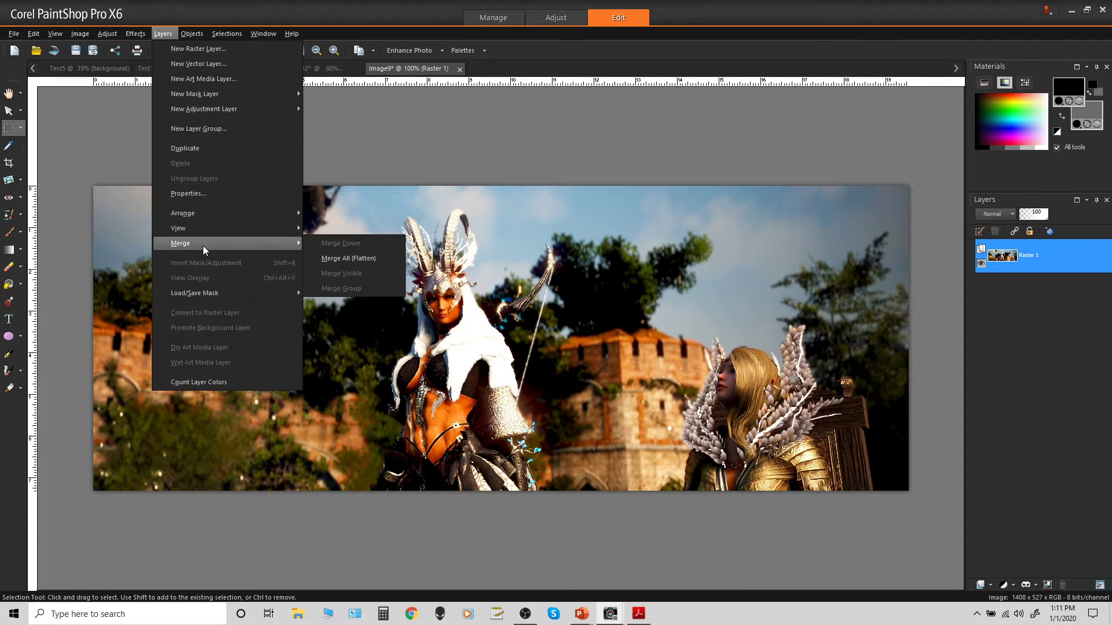
{"action": "left_click", "coordinate": [337, 259]}
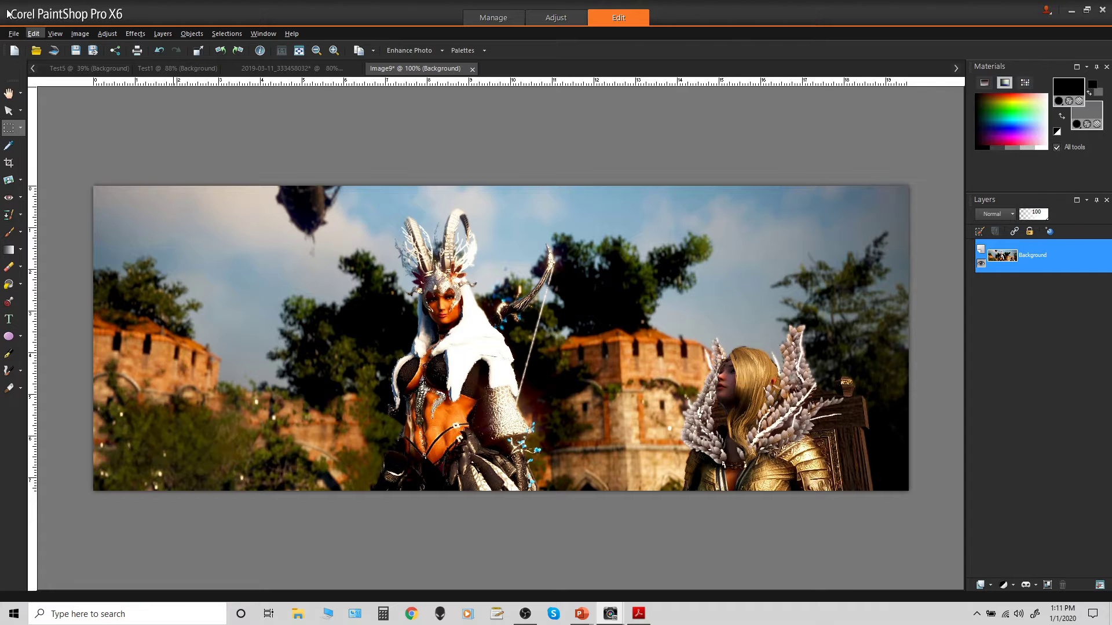
- Save the flattened banner image as the JPEG money1 in the ScreenShot folder
{"action": "left_click", "coordinate": [13, 33]}
{"action": "left_click", "coordinate": [31, 130]}
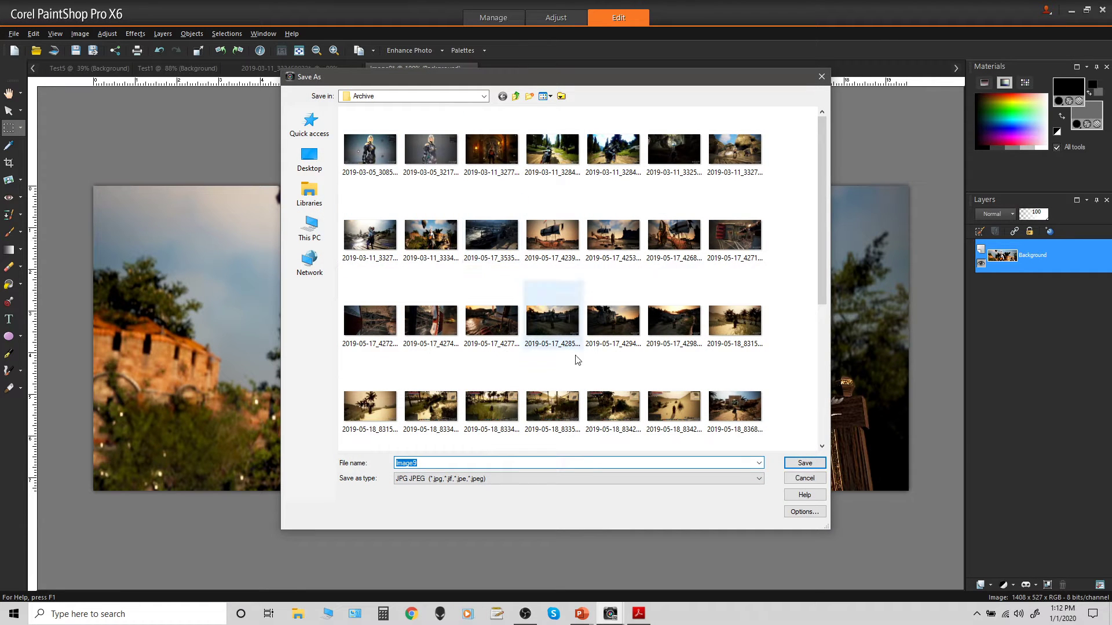
{"action": "left_click", "coordinate": [515, 96]}
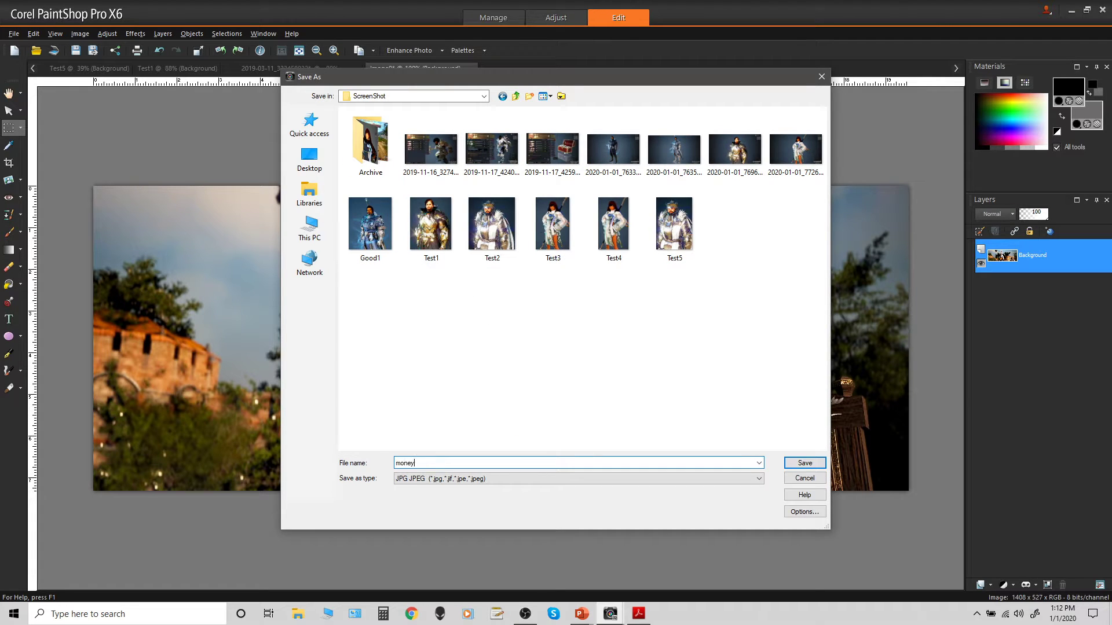
{"action": "type", "text": "money1"}
{"action": "left_click", "coordinate": [804, 462]}
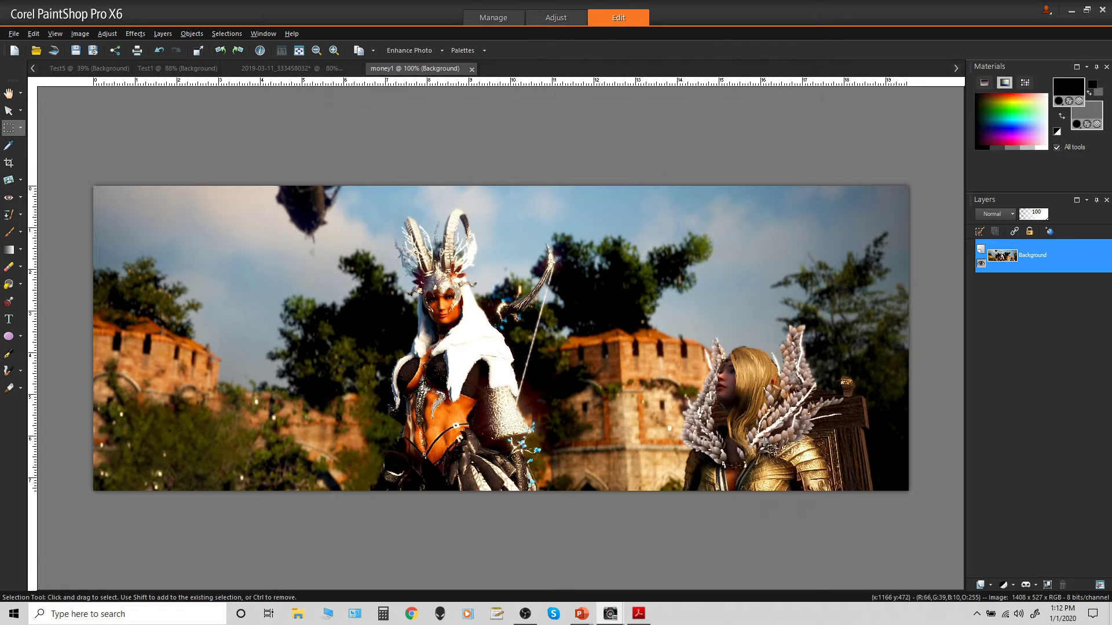
- Close the 2019-03-11_333458032 screenshot without saving, close Test1, and bring Test5 to the front
{"action": "left_click", "coordinate": [288, 70]}
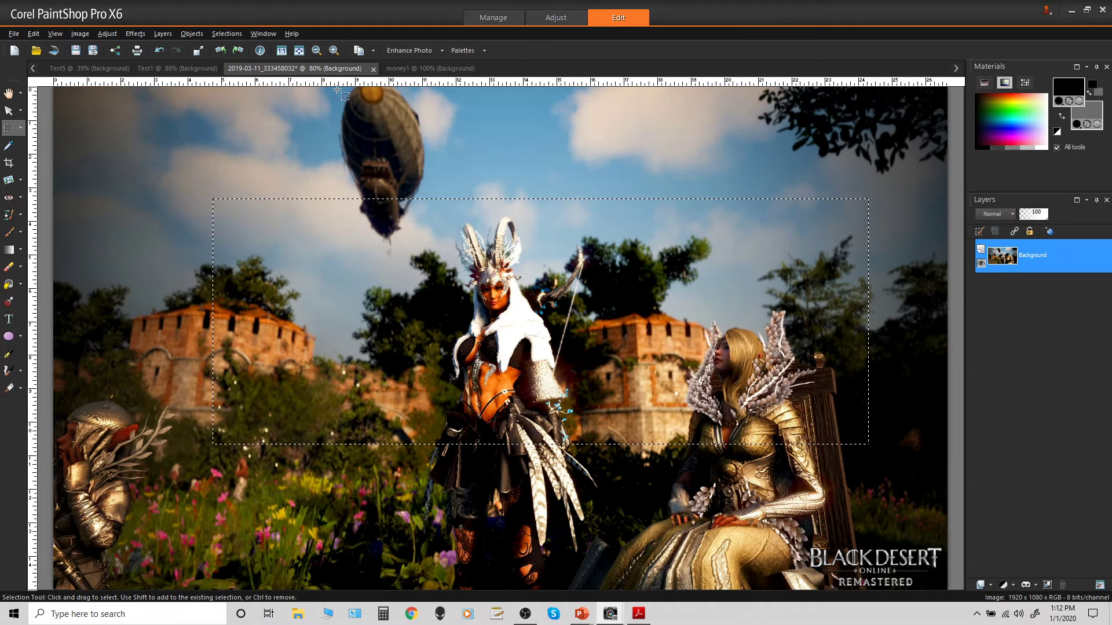
{"action": "left_click", "coordinate": [373, 69]}
{"action": "left_click", "coordinate": [550, 330]}
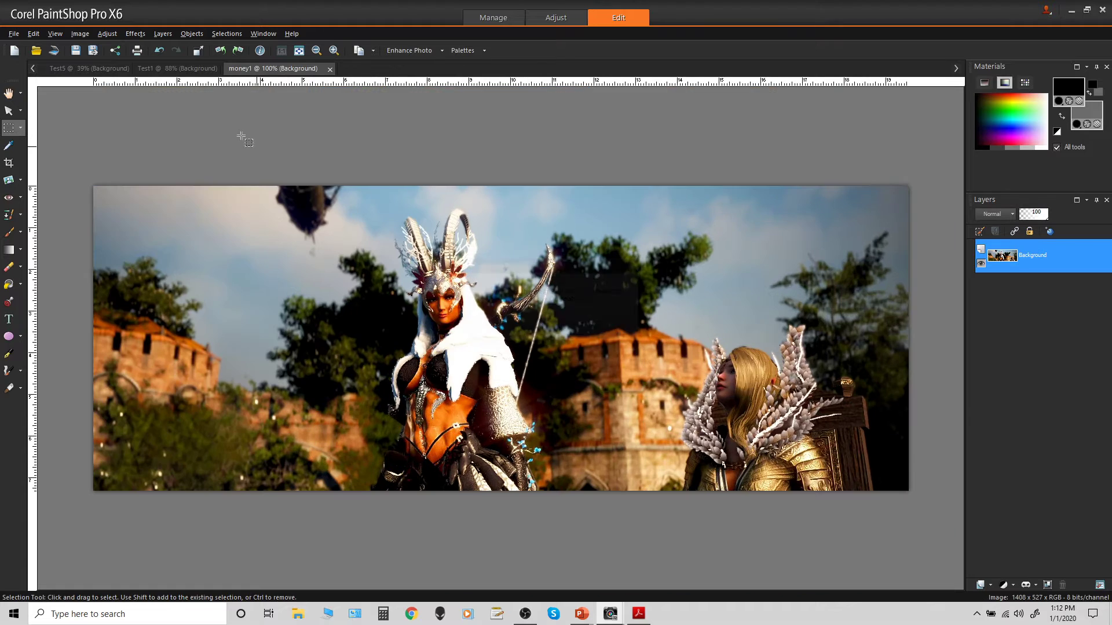
{"action": "left_click", "coordinate": [194, 70]}
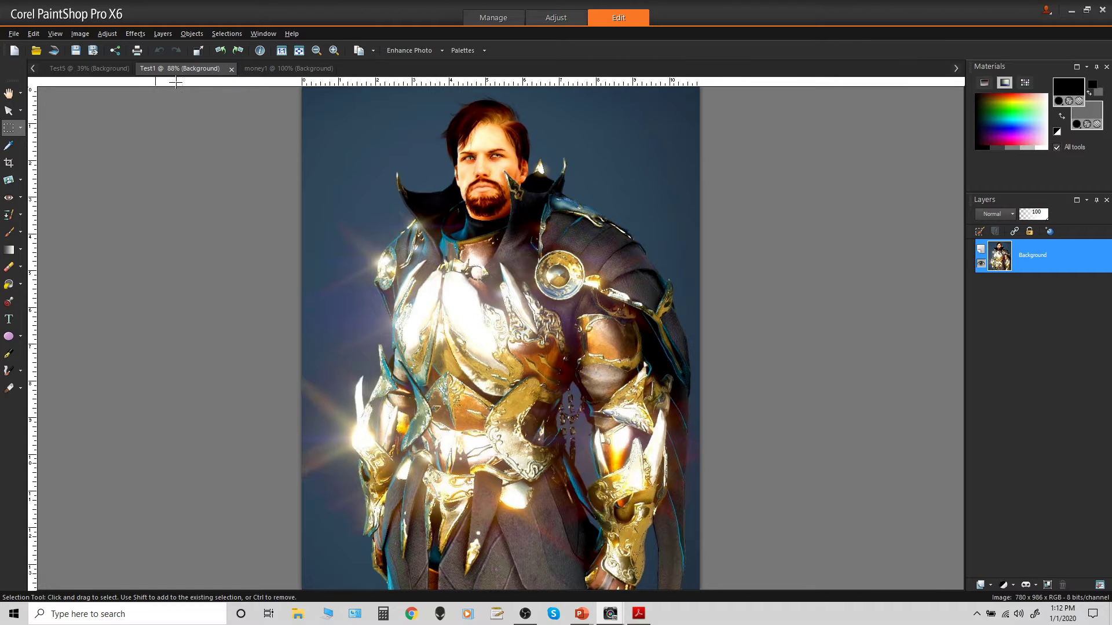
{"action": "left_click", "coordinate": [231, 69]}
{"action": "left_click", "coordinate": [90, 68]}
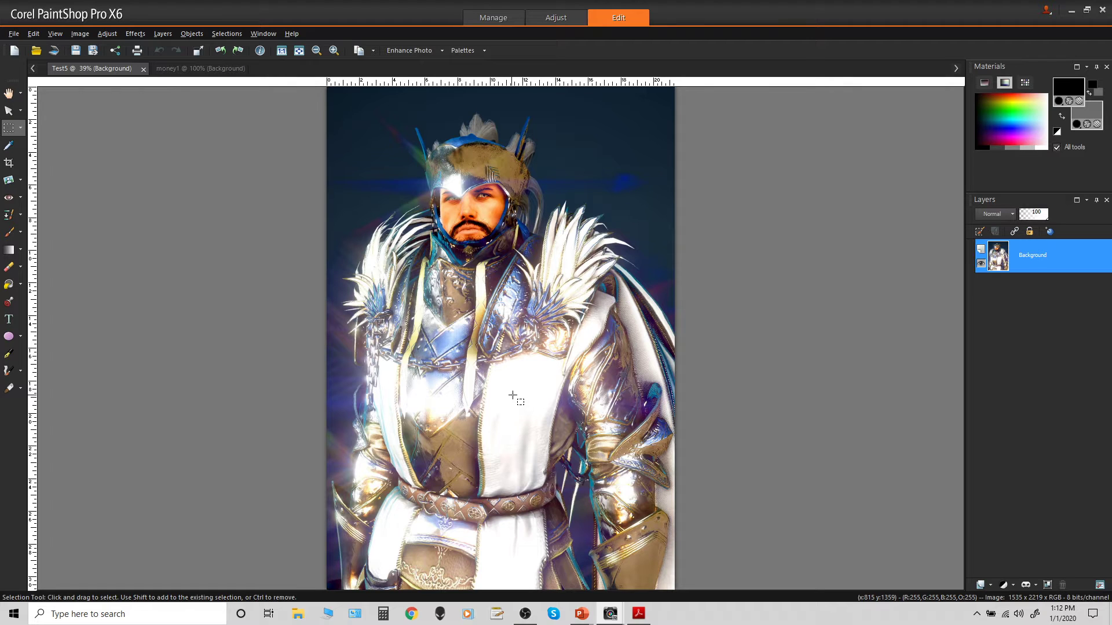
- Switch to the G2 - Glacial Rift presentation in PowerPoint and move the monk's portrait off slide 12, beside the character record
{"action": "mouse_move", "coordinate": [606, 618]}
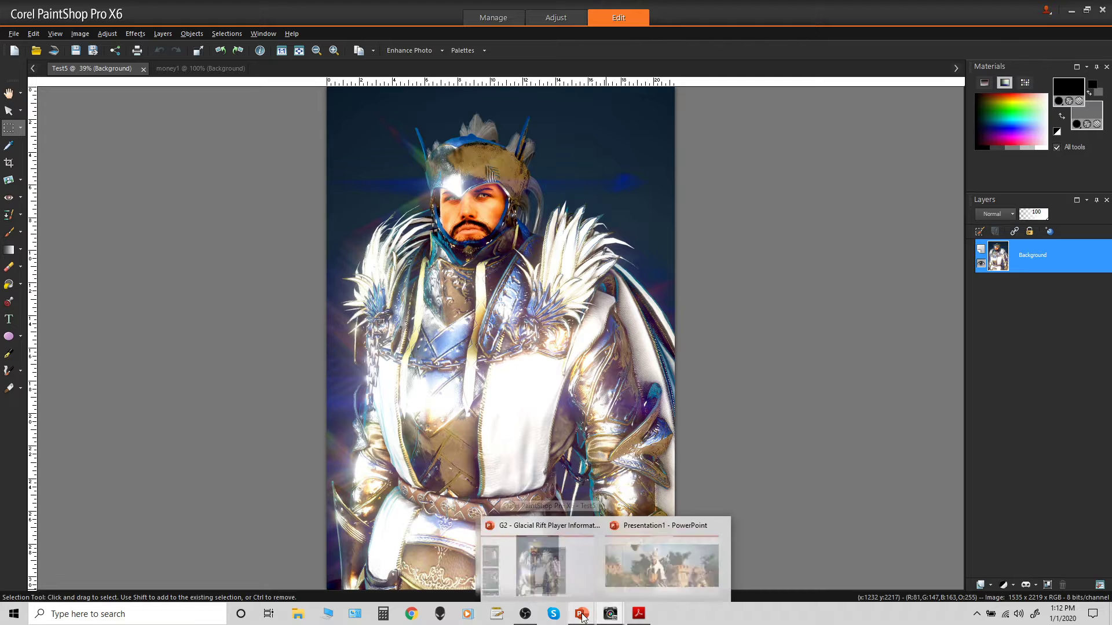
{"action": "left_click", "coordinate": [560, 577]}
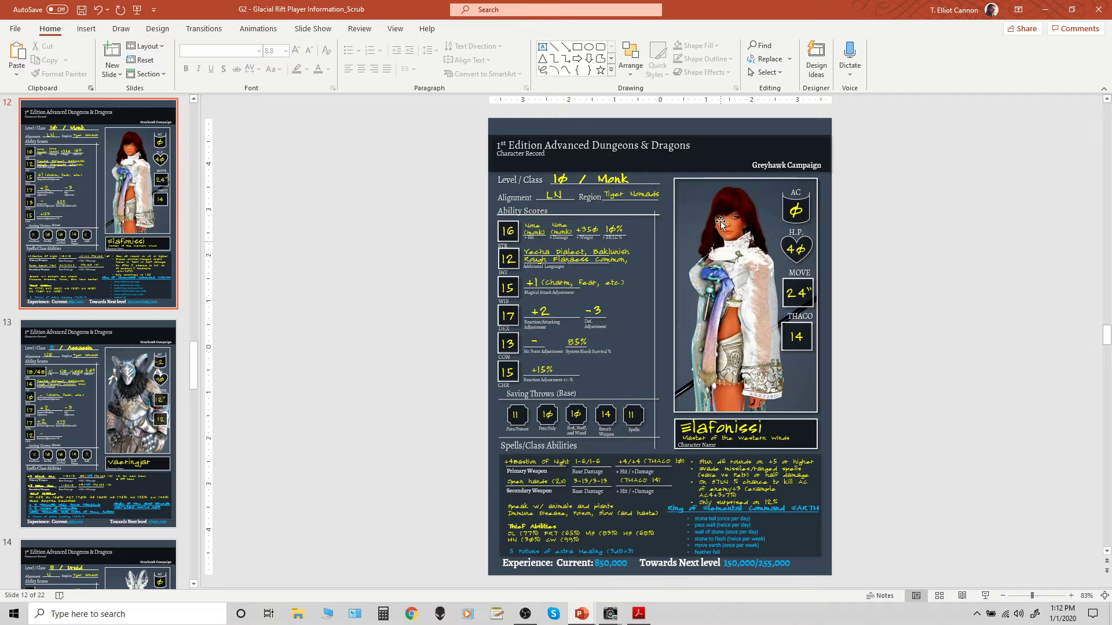
{"action": "left_click_drag", "start_coordinate": [711, 192], "coordinate": [298, 204]}
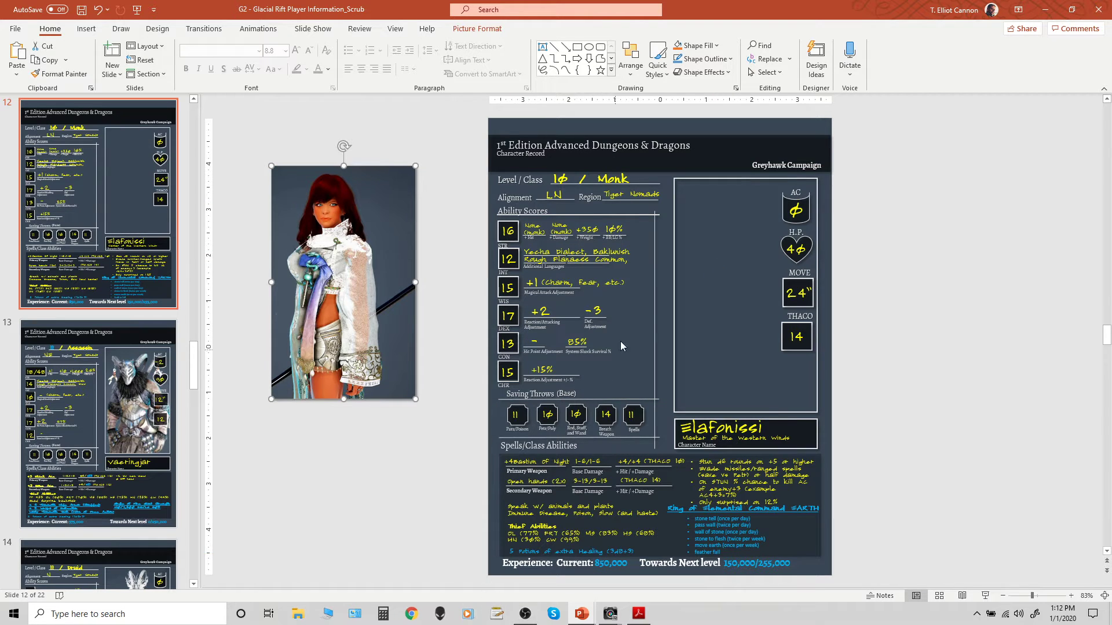
- Switch to Presentation1, insert the money1 picture from the ScreenShot folder, and move it near the upper edge of the slide
{"action": "mouse_move", "coordinate": [582, 616]}
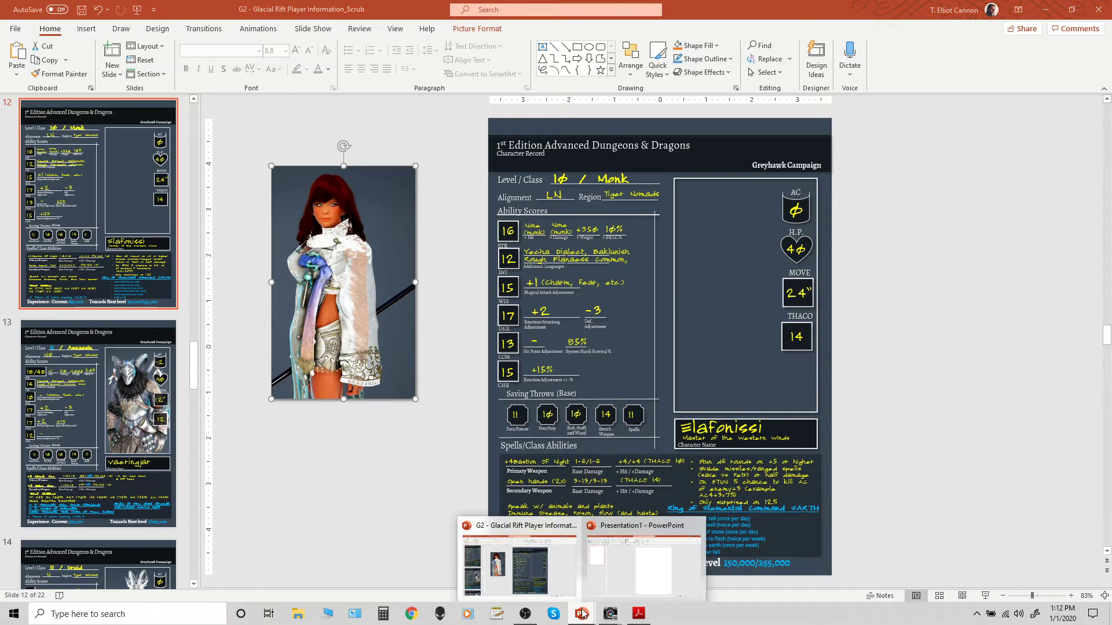
{"action": "left_click", "coordinate": [637, 575]}
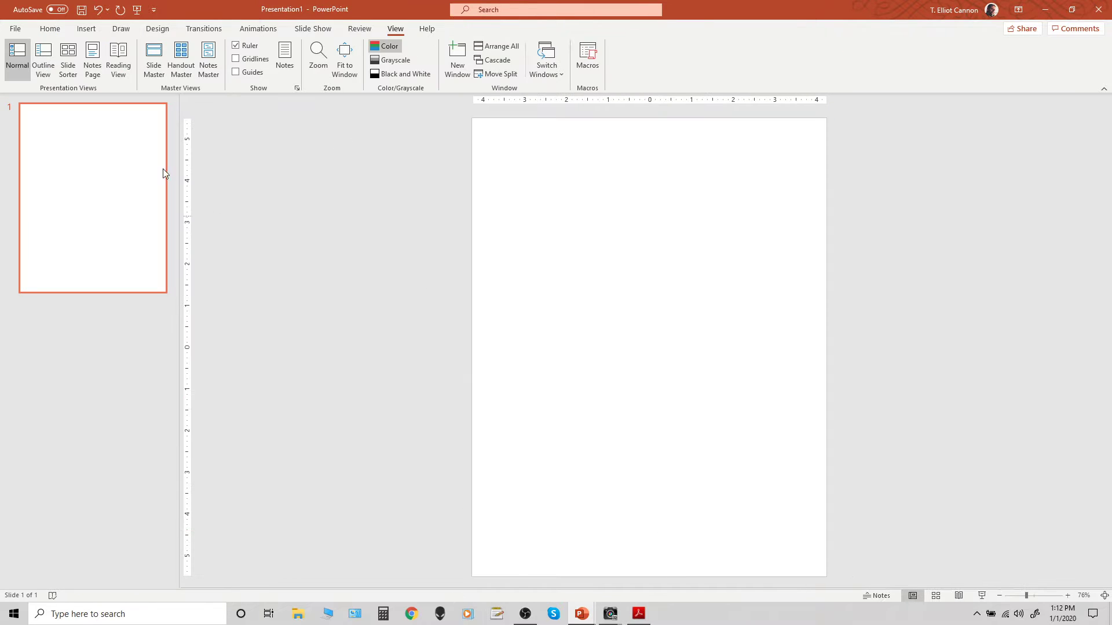
{"action": "left_click", "coordinate": [86, 28]}
{"action": "left_click", "coordinate": [86, 63]}
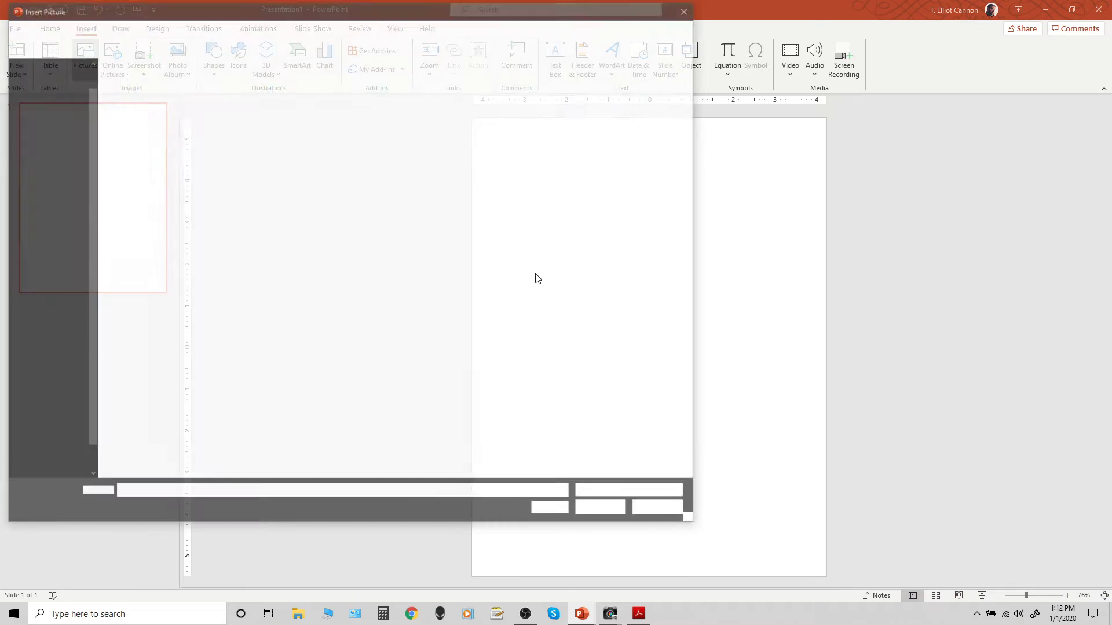
{"action": "left_click", "coordinate": [266, 174]}
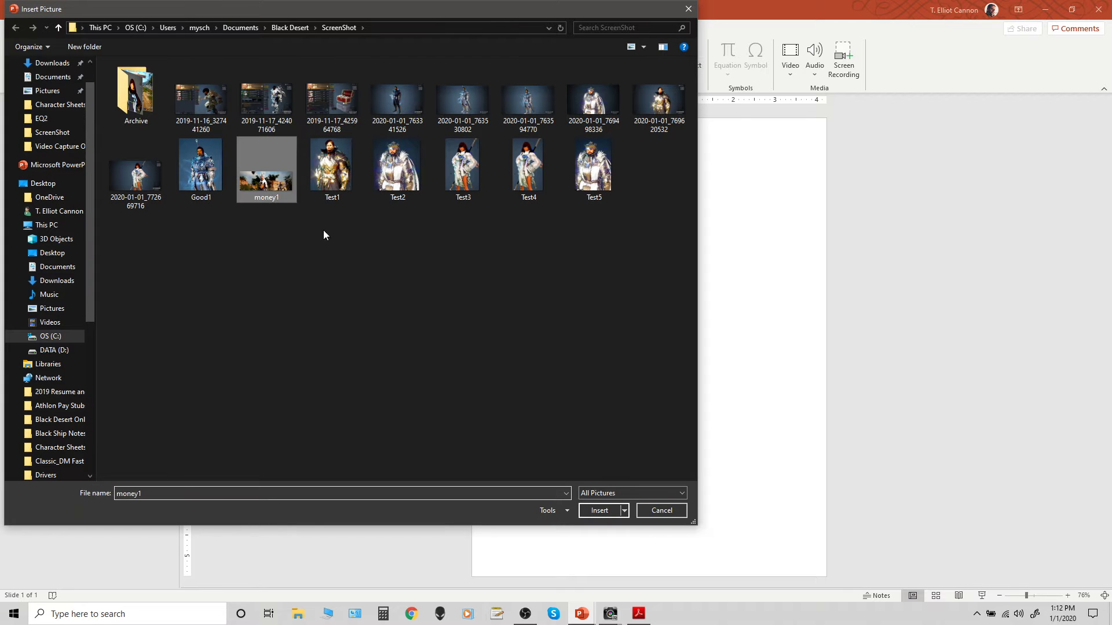
{"action": "left_click", "coordinate": [587, 506]}
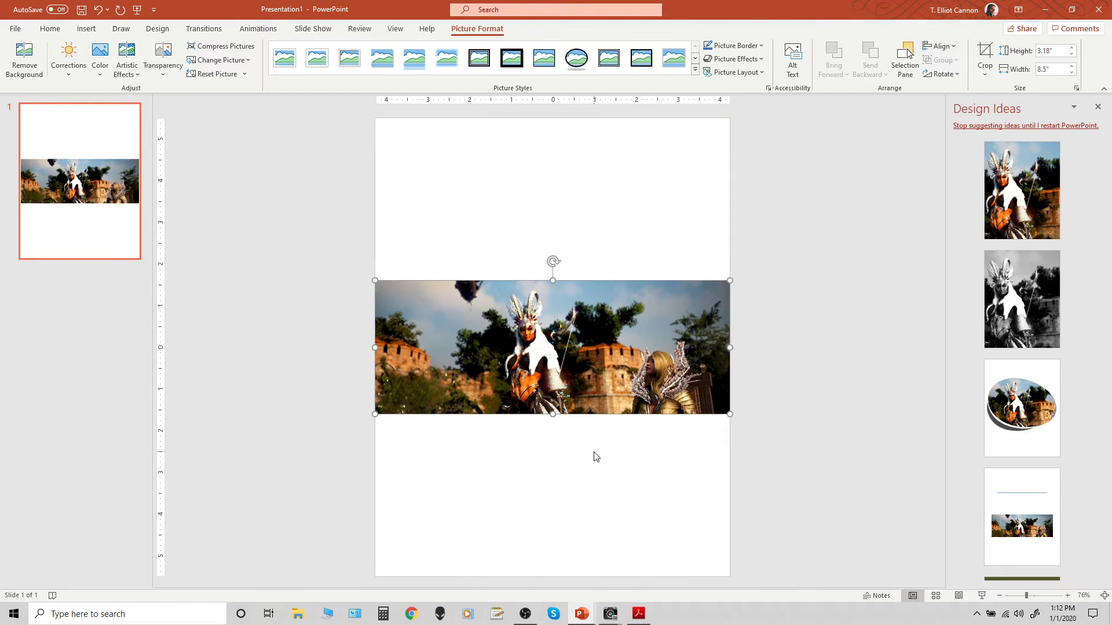
{"action": "left_click", "coordinate": [1098, 106]}
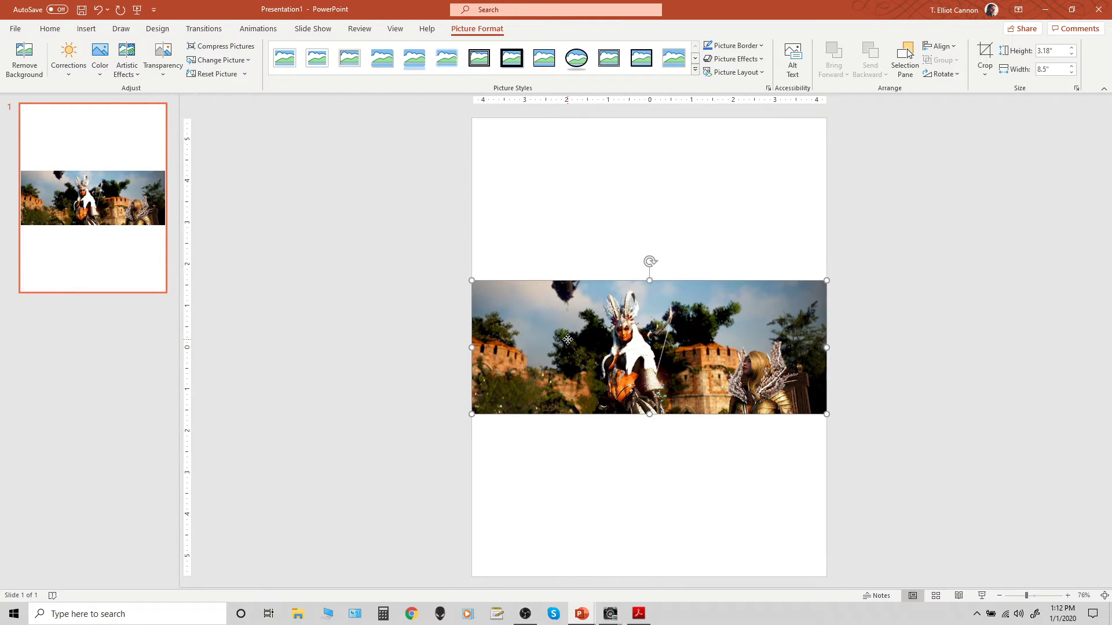
{"action": "left_click_drag", "start_coordinate": [581, 313], "coordinate": [583, 181]}
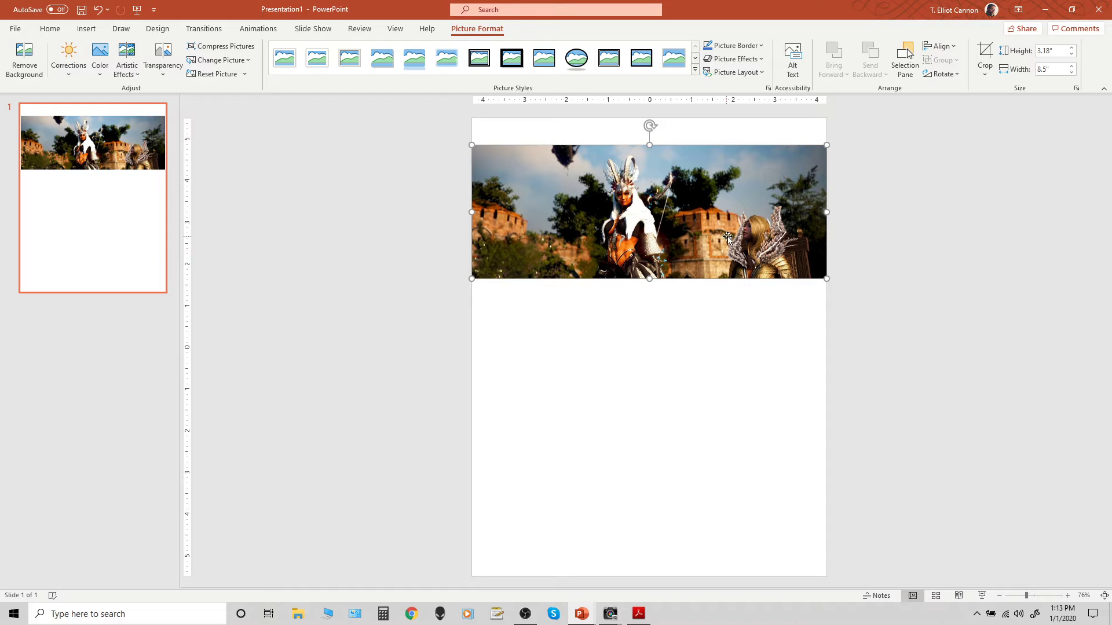
- Switch to money1 in PaintShop Pro and sample the dark brown of the castle wall as the foreground color with the Dropper tool
{"action": "left_click", "coordinate": [610, 614]}
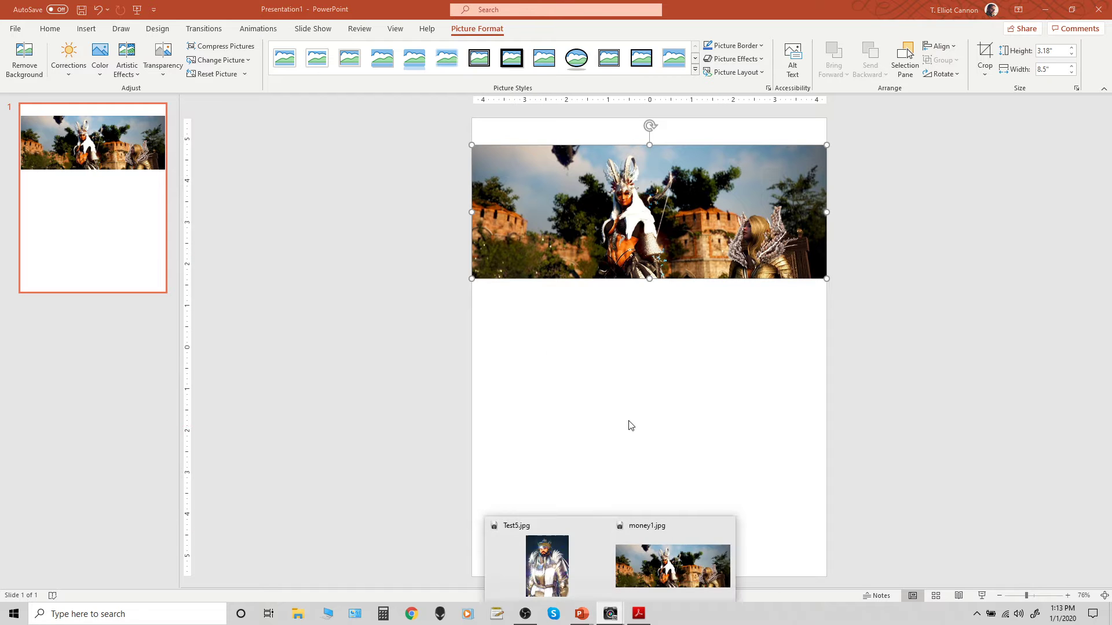
{"action": "left_click", "coordinate": [633, 585]}
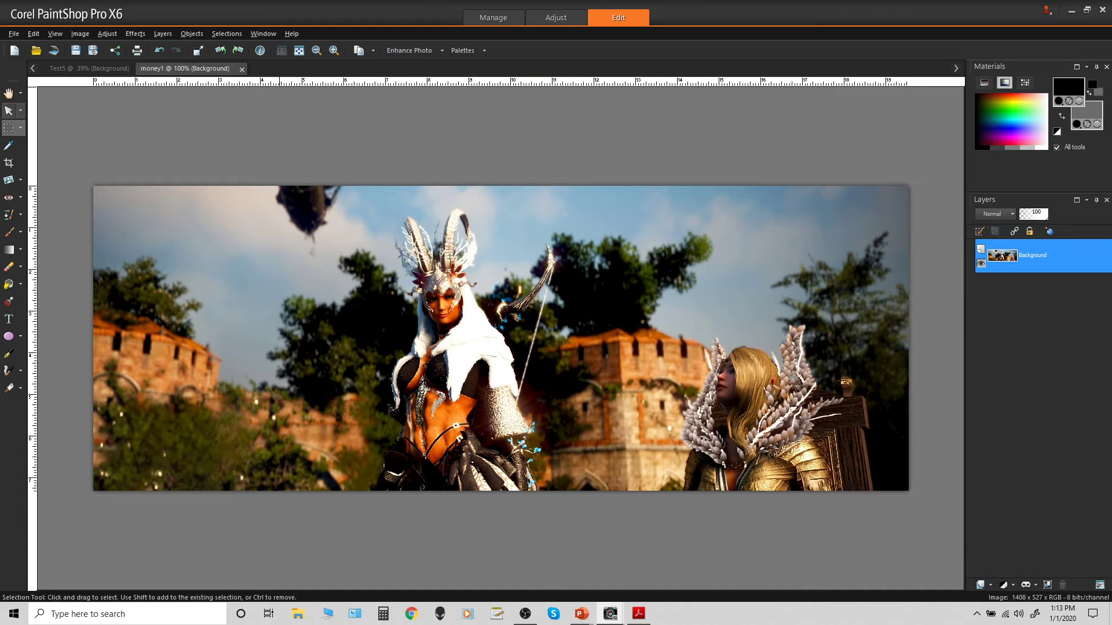
{"action": "left_click", "coordinate": [9, 148]}
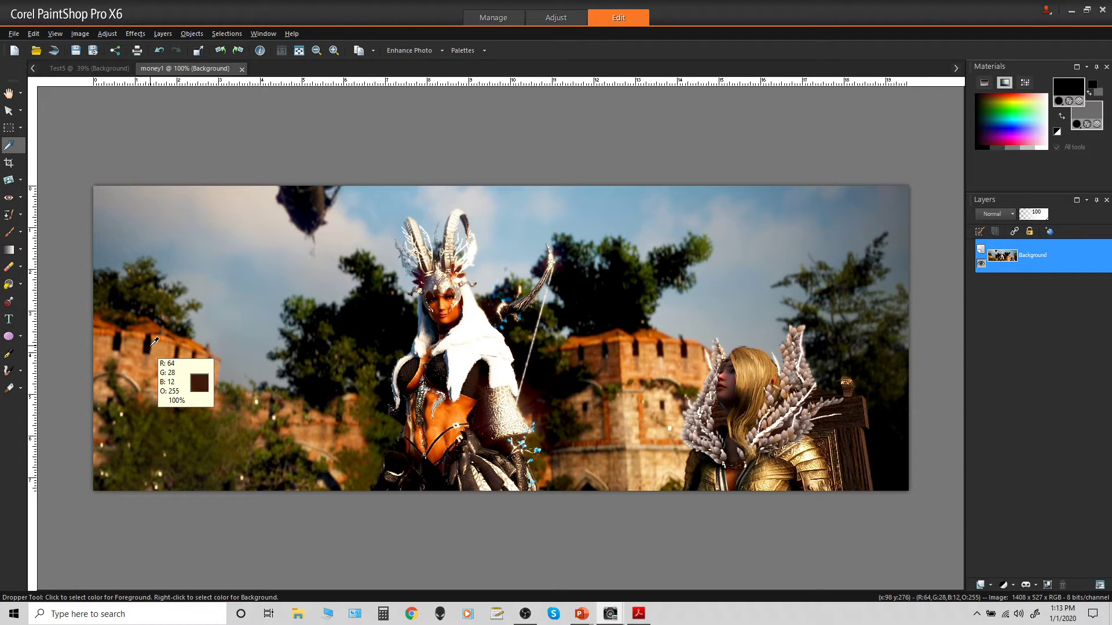
{"action": "left_click", "coordinate": [155, 341]}
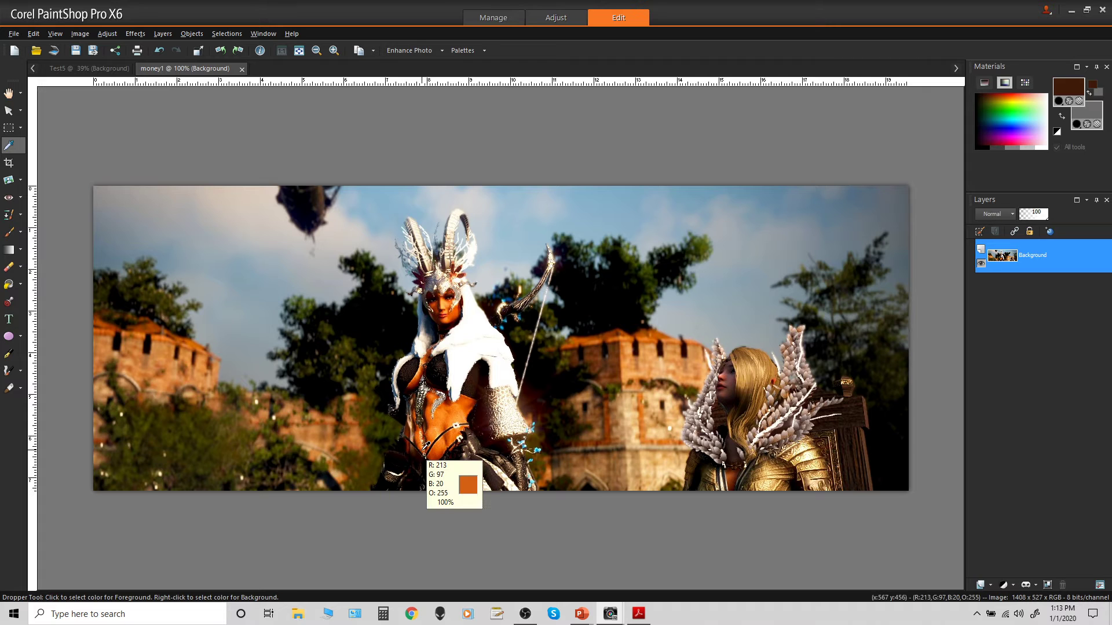
- Create a new 64 x 64 pixel image with a raster background and flood fill it with the sampled dark brown
{"action": "left_click", "coordinate": [13, 33]}
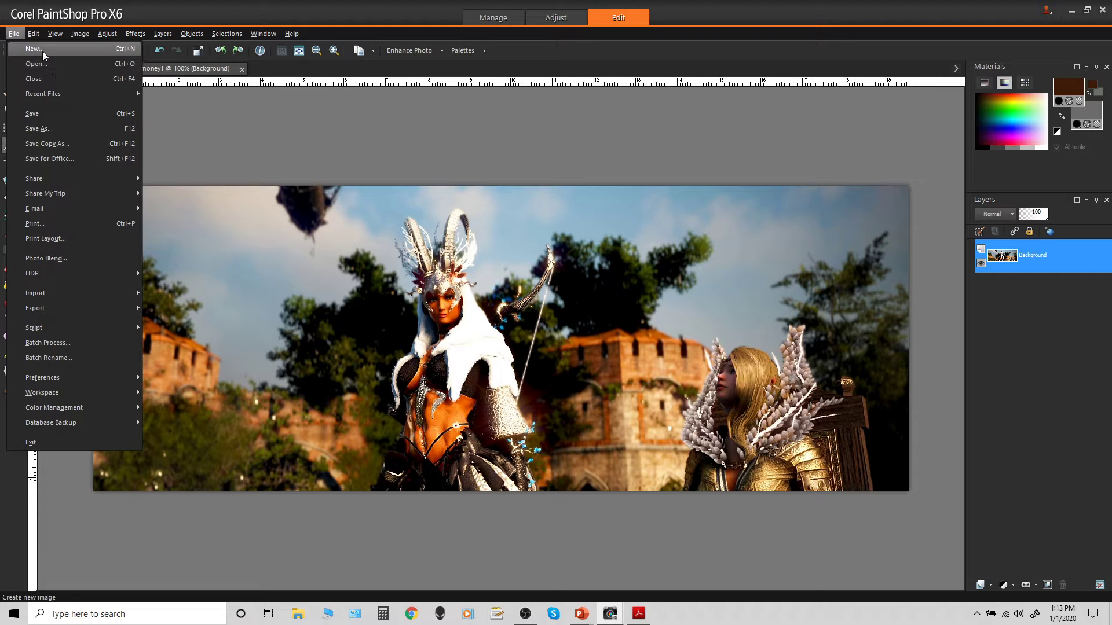
{"action": "left_click", "coordinate": [44, 50]}
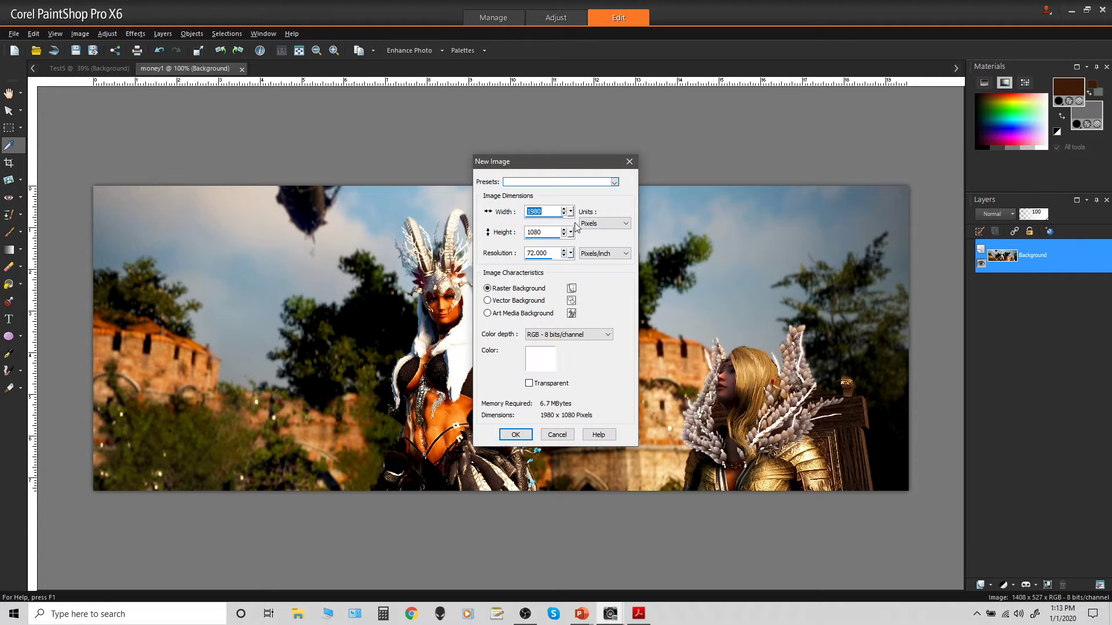
{"action": "type", "text": "64"}
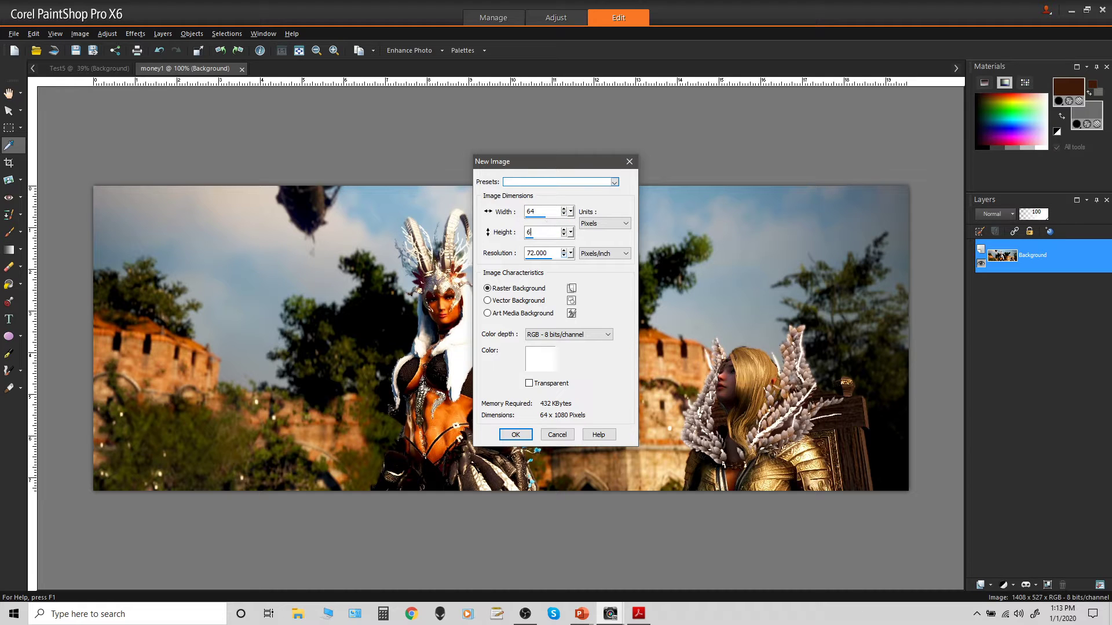
{"action": "left_click", "coordinate": [516, 434]}
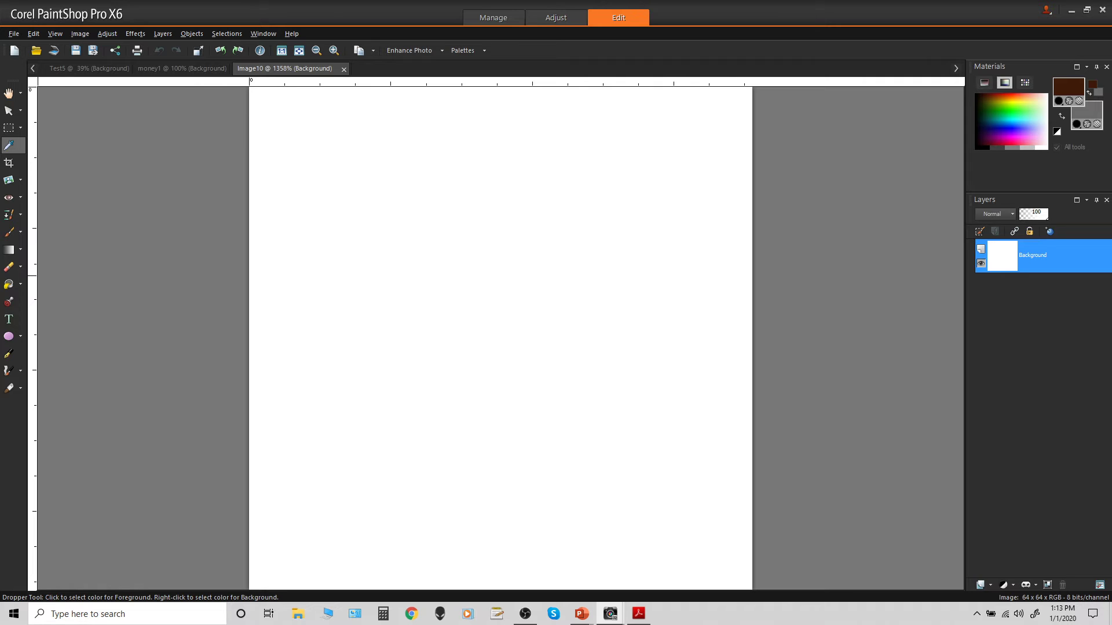
{"action": "key", "text": "f"}
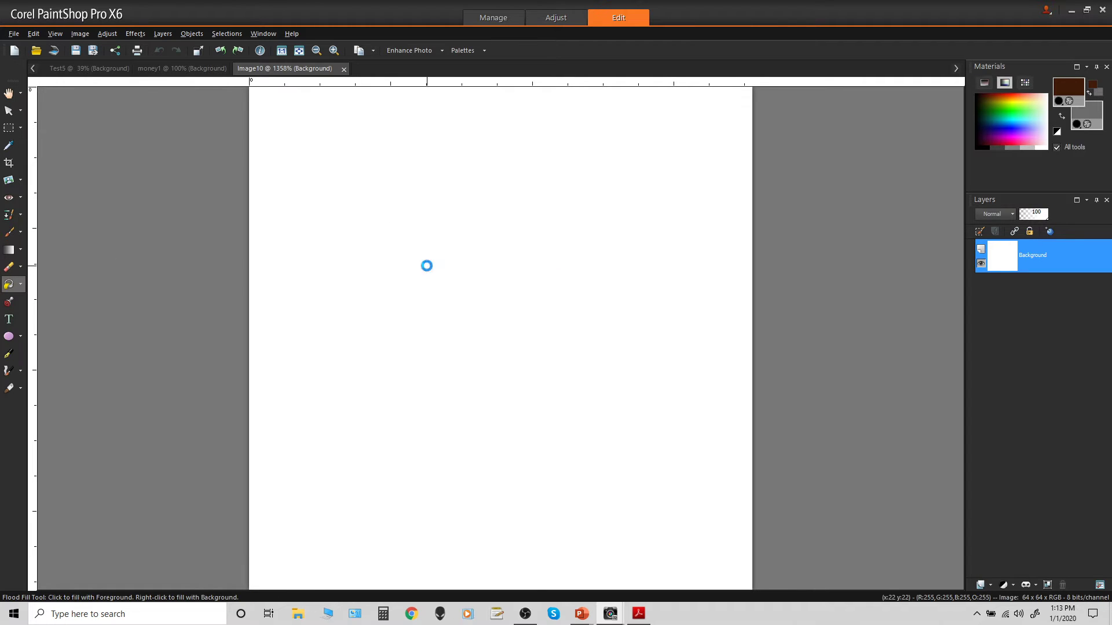
{"action": "left_click", "coordinate": [446, 327]}
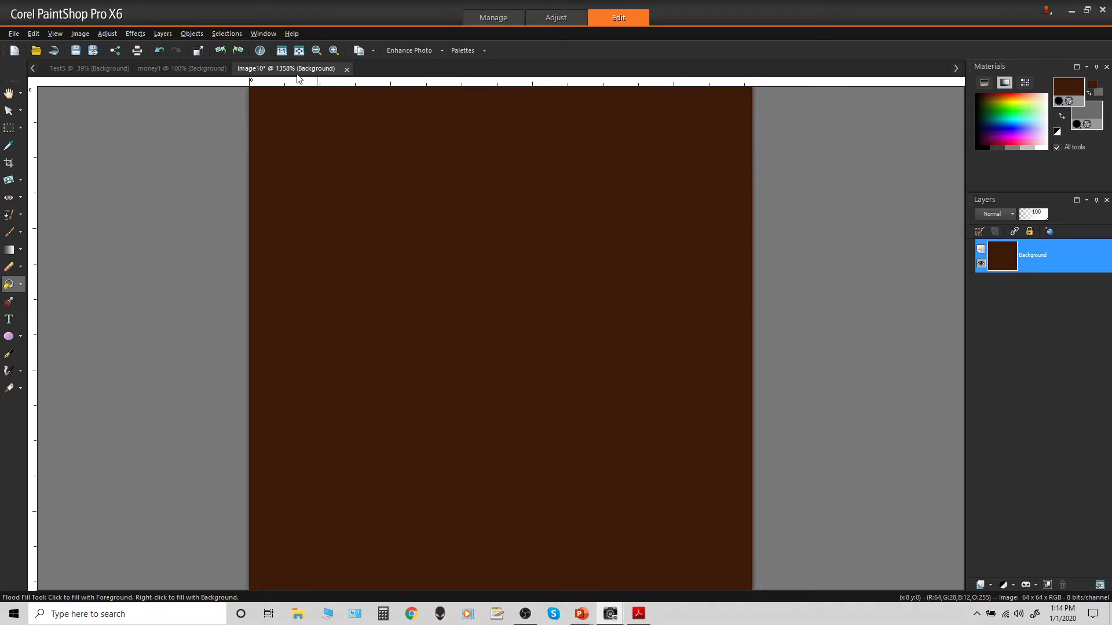
- Save the dark brown image as back1 in JPEG format in the ScreenShot folder
{"action": "left_click", "coordinate": [13, 33]}
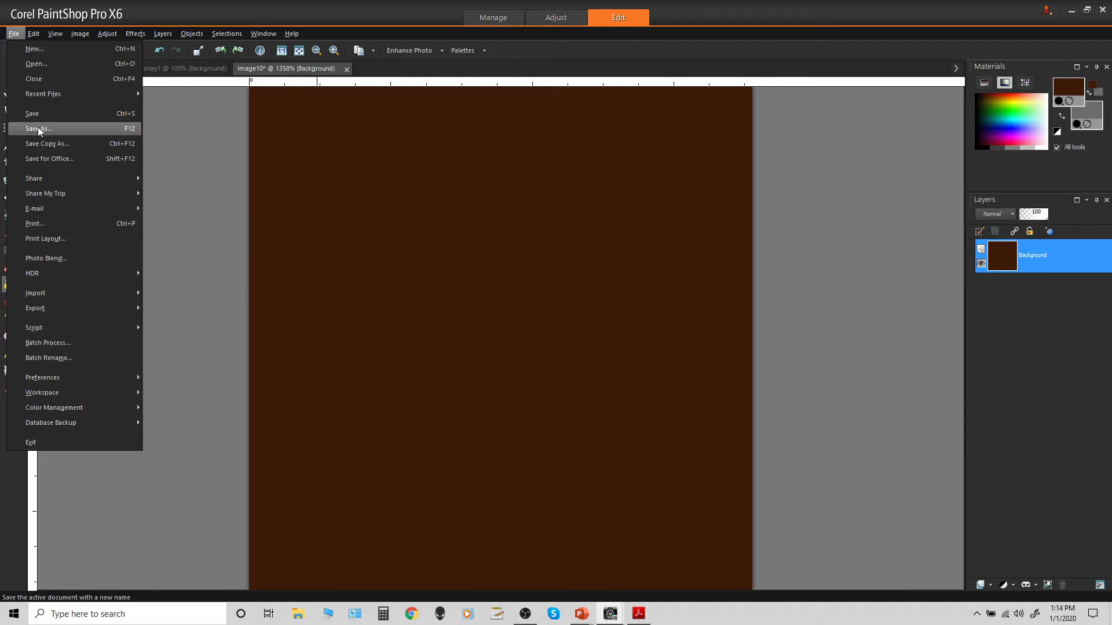
{"action": "left_click", "coordinate": [38, 129]}
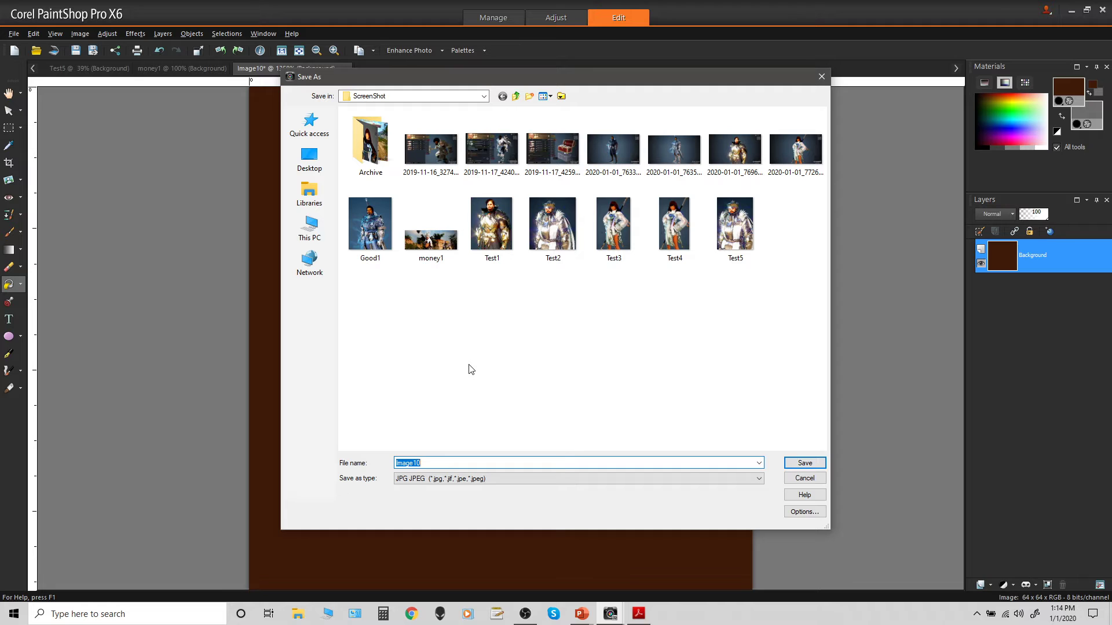
{"action": "left_click", "coordinate": [795, 464]}
- Switch to money1 and sample the dark grey-brown of the central figure's skirt as the foreground color with the Dropper tool
{"action": "left_click", "coordinate": [186, 68]}
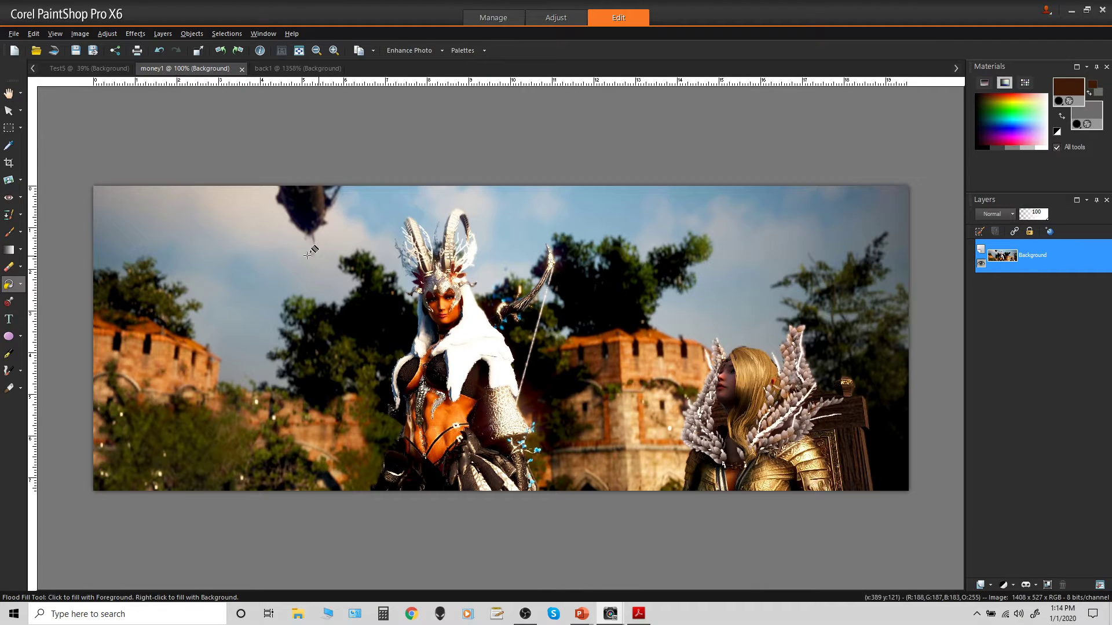
{"action": "left_click", "coordinate": [9, 145]}
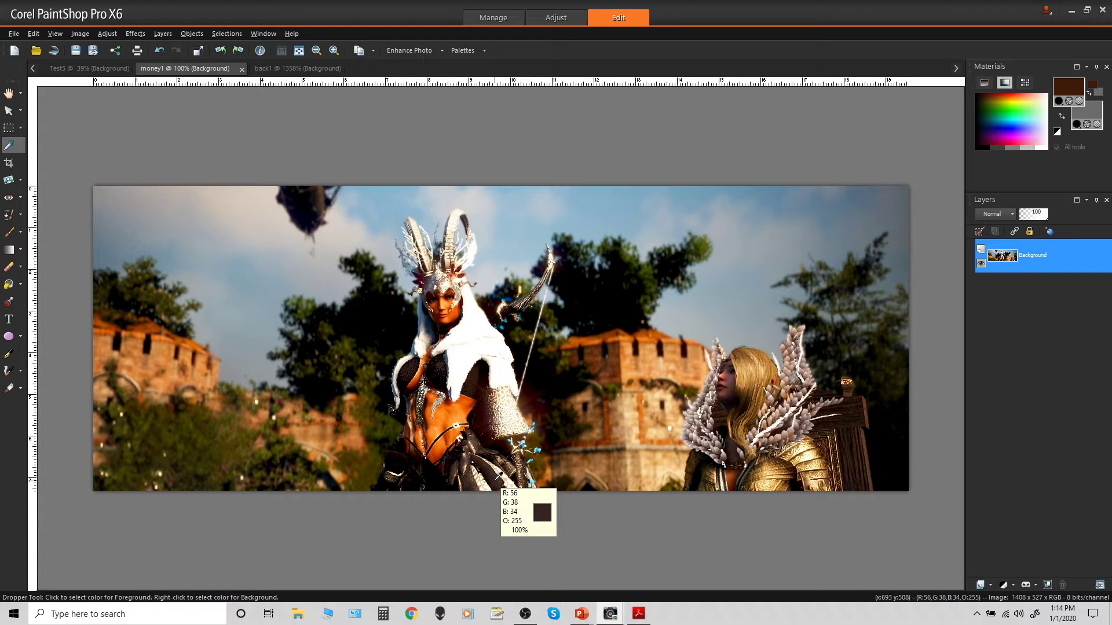
{"action": "left_click", "coordinate": [499, 475]}
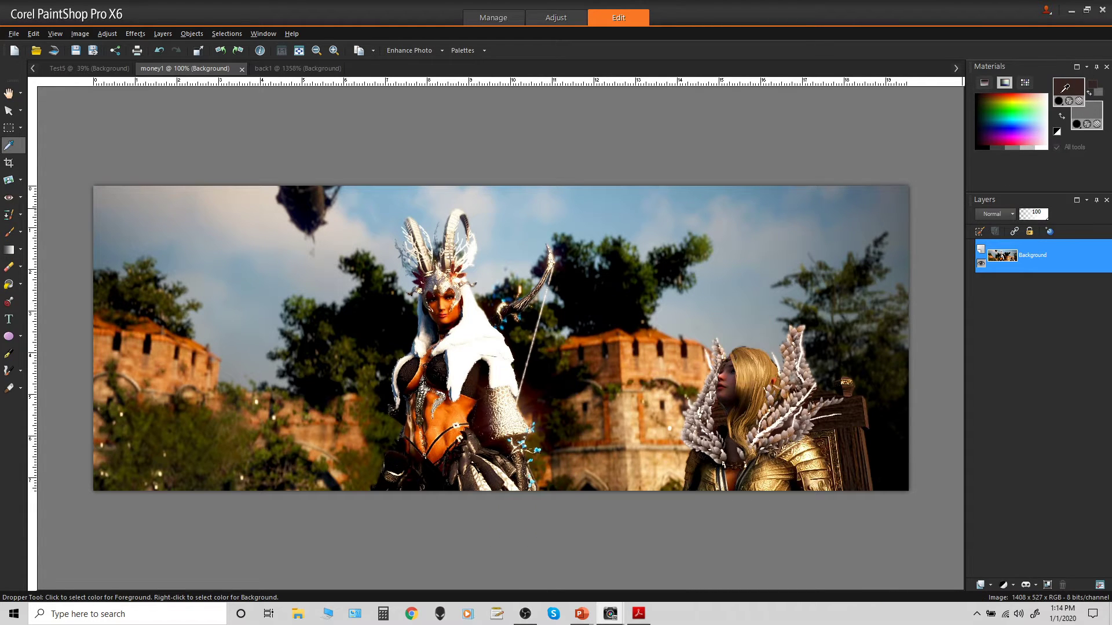
- Create a new 64 x 64 pixel image with a raster background and flood fill it with the sampled dark grey-brown
{"action": "left_click", "coordinate": [12, 34]}
{"action": "left_click", "coordinate": [29, 64]}
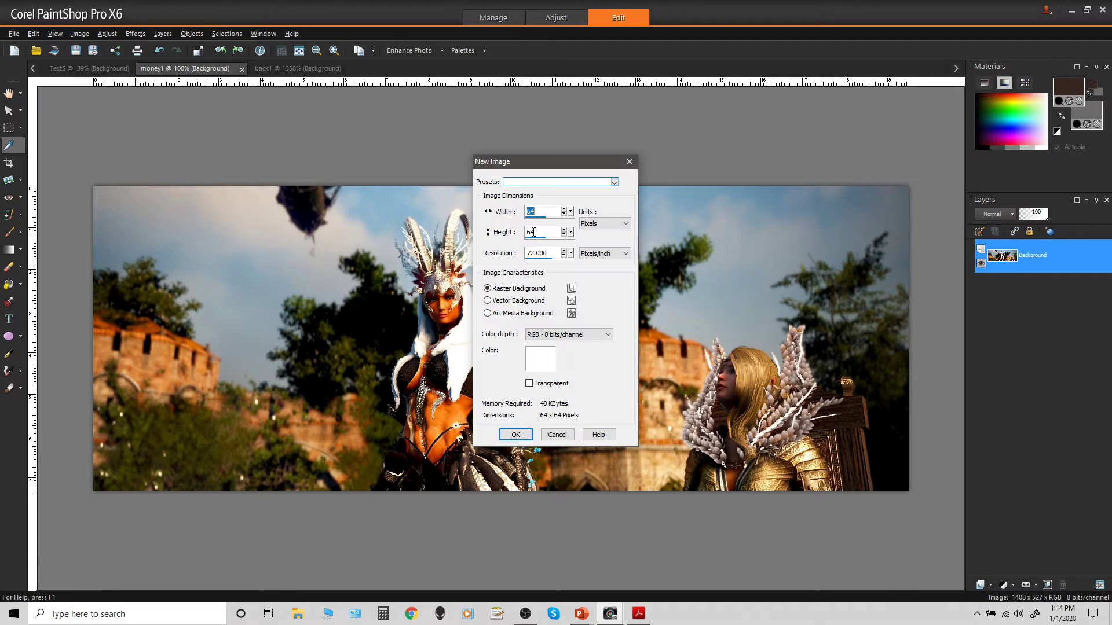
{"action": "left_click", "coordinate": [513, 436]}
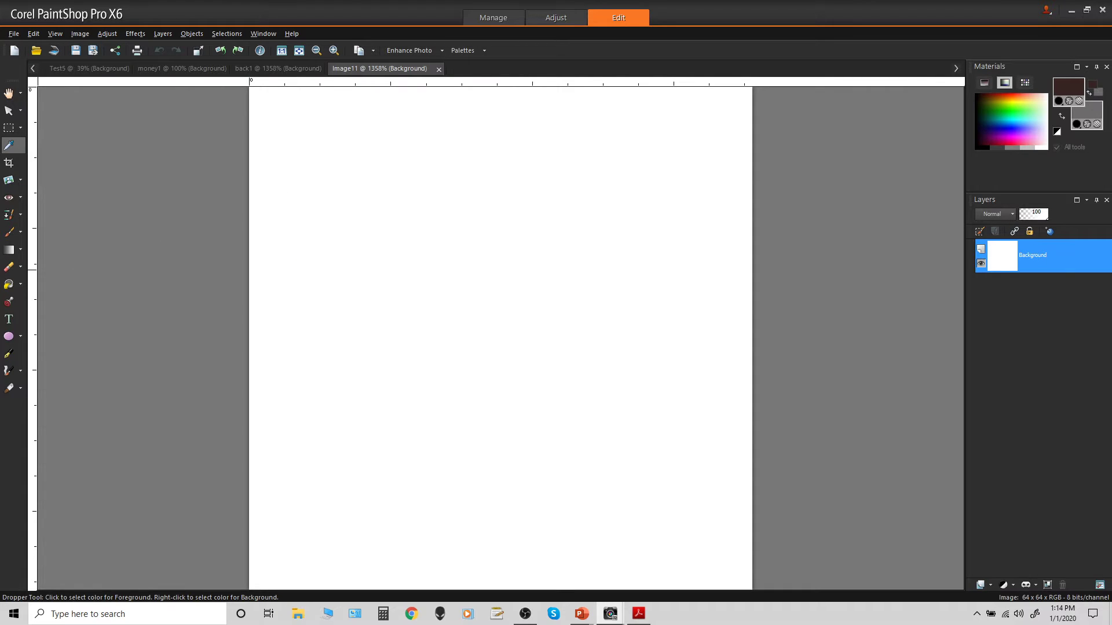
{"action": "left_click", "coordinate": [8, 284]}
{"action": "left_click", "coordinate": [447, 295]}
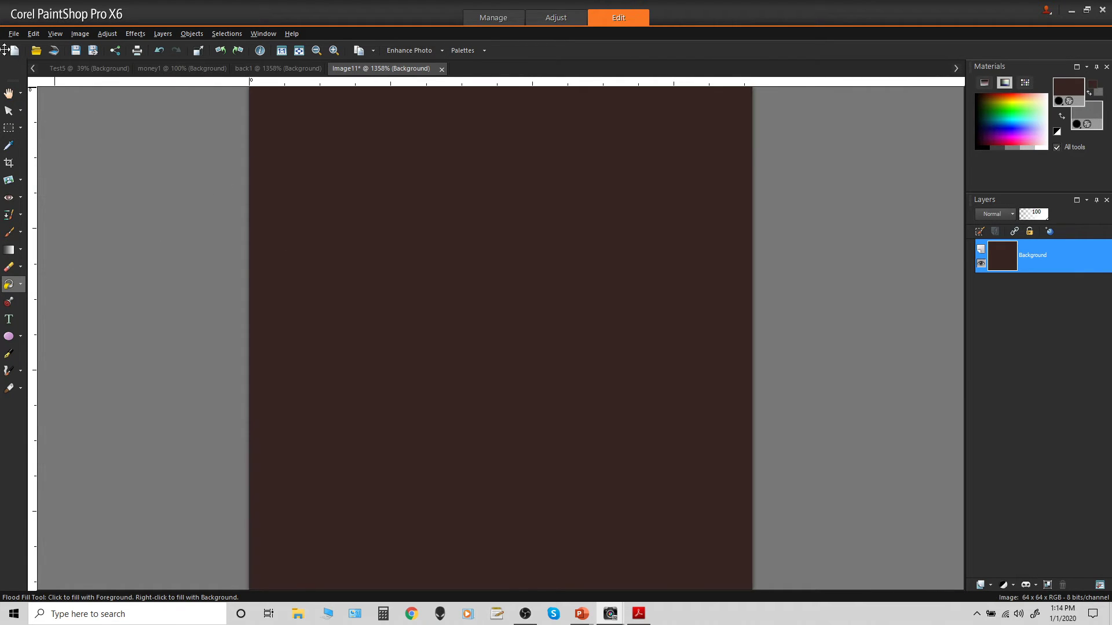
- Save the grey-brown image as back2 in JPEG format in the ScreenShot folder
{"action": "left_click", "coordinate": [13, 34]}
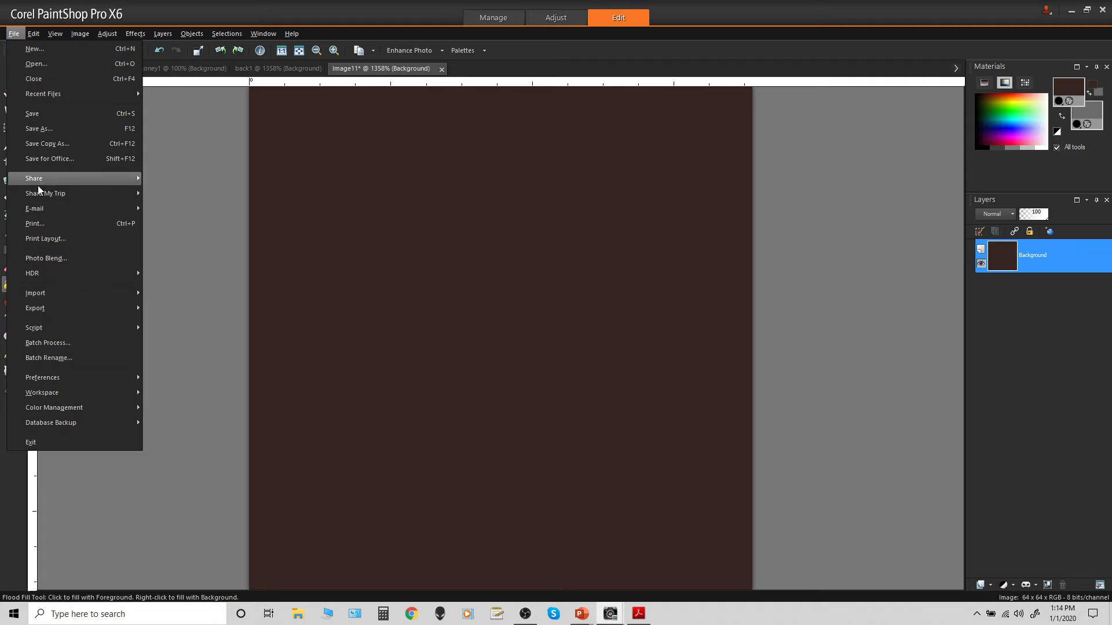
{"action": "left_click", "coordinate": [43, 128]}
{"action": "left_click", "coordinate": [371, 231]}
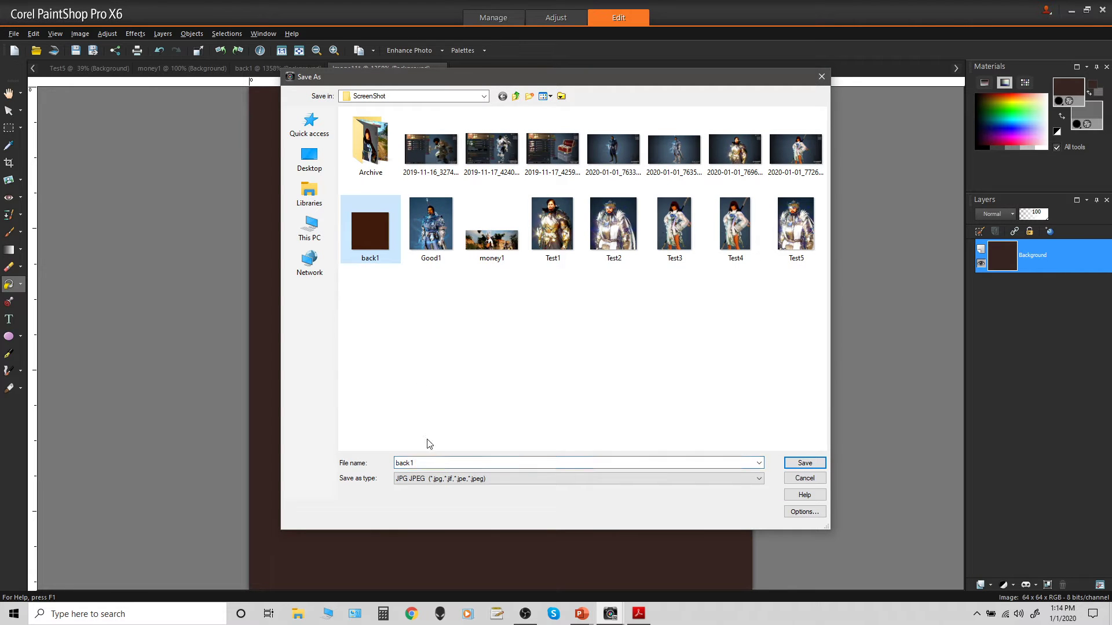
{"action": "left_click", "coordinate": [419, 463]}
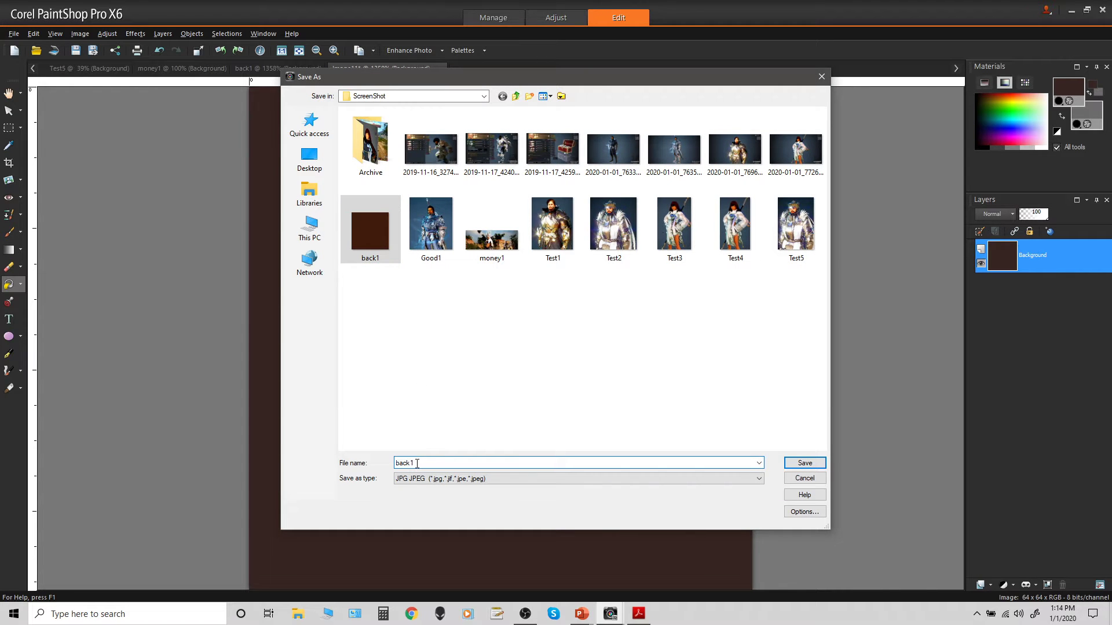
{"action": "key", "text": "BackSpace"}
{"action": "type", "text": "2"}
{"action": "left_click", "coordinate": [804, 463]}
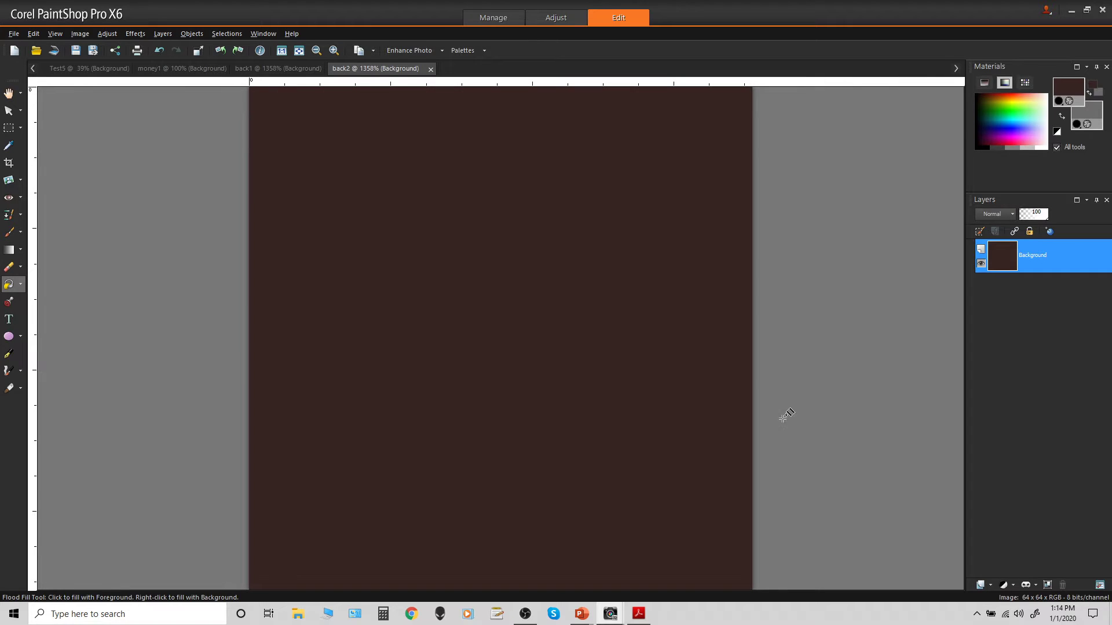
- Open Test4 from the ScreenShot folder and sample its slate-blue backdrop as the foreground color with the Dropper tool
{"action": "left_click", "coordinate": [181, 69]}
{"action": "left_click", "coordinate": [96, 69]}
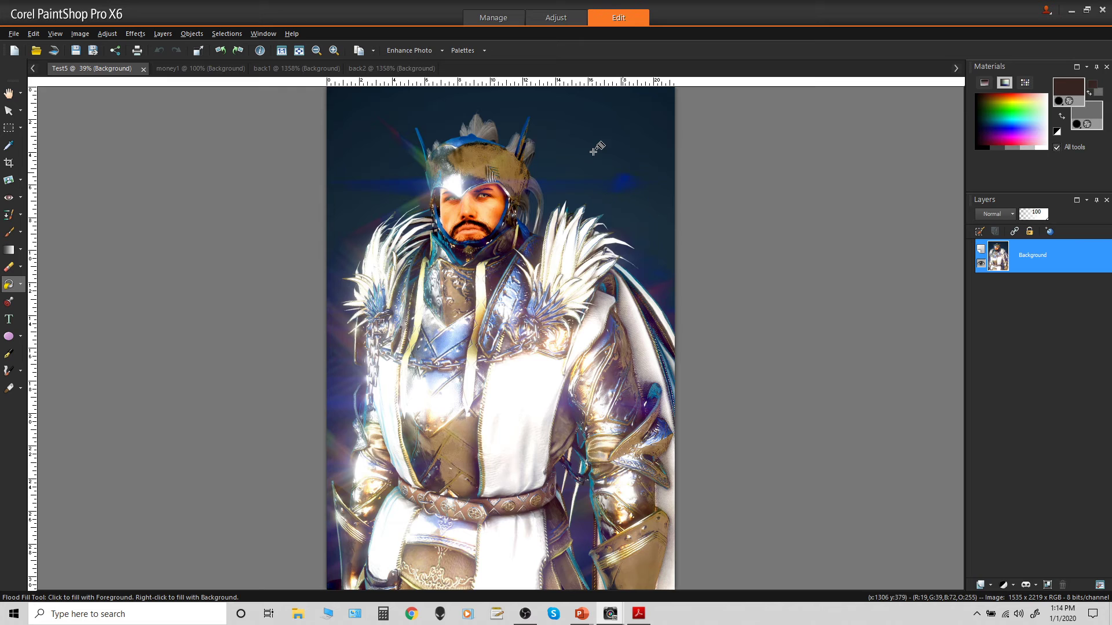
{"action": "left_click", "coordinate": [281, 68]}
{"action": "left_click", "coordinate": [36, 50]}
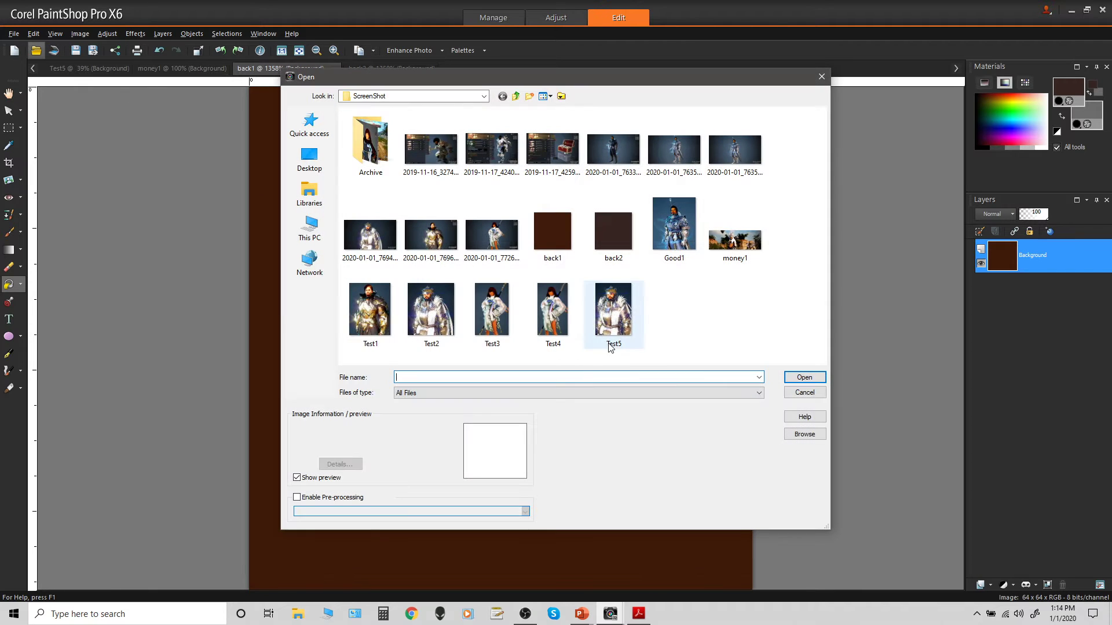
{"action": "left_click", "coordinate": [553, 309]}
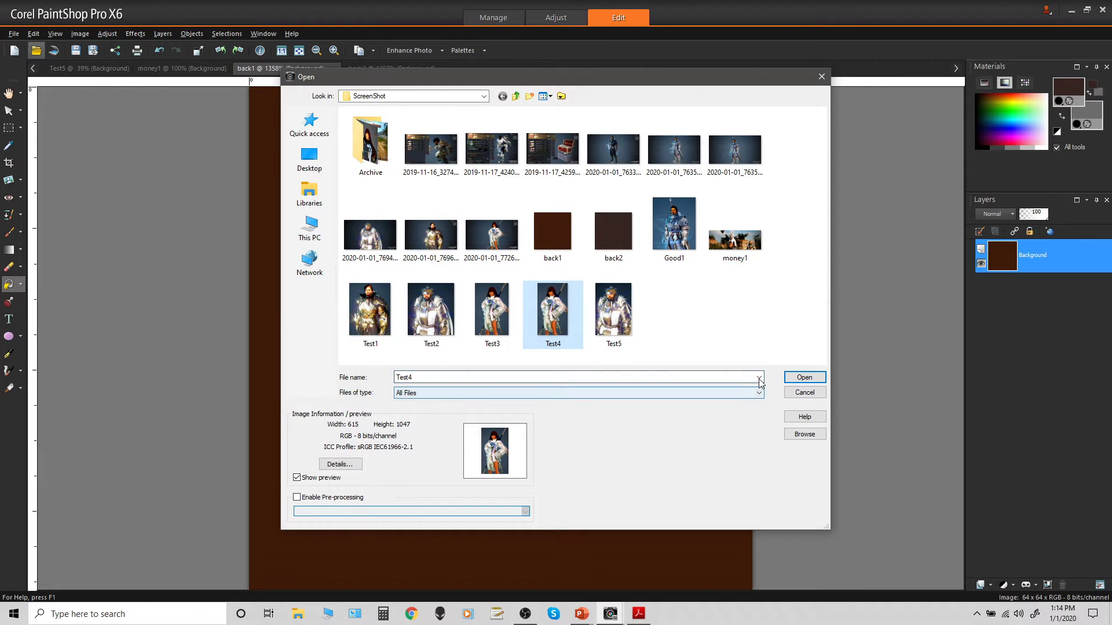
{"action": "left_click", "coordinate": [804, 376]}
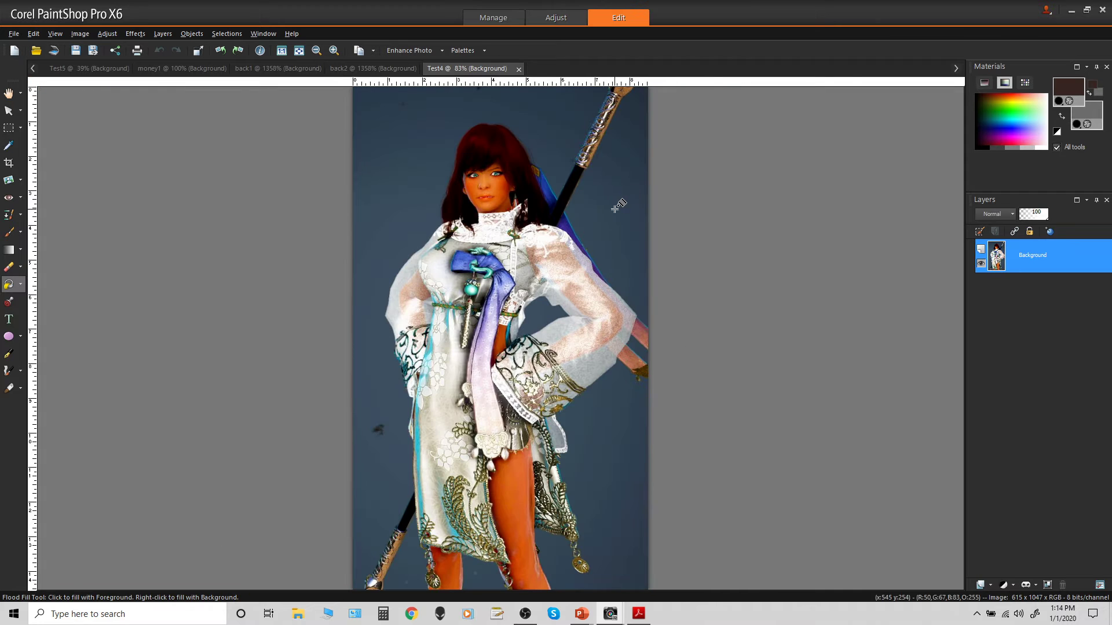
{"action": "left_click", "coordinate": [9, 146]}
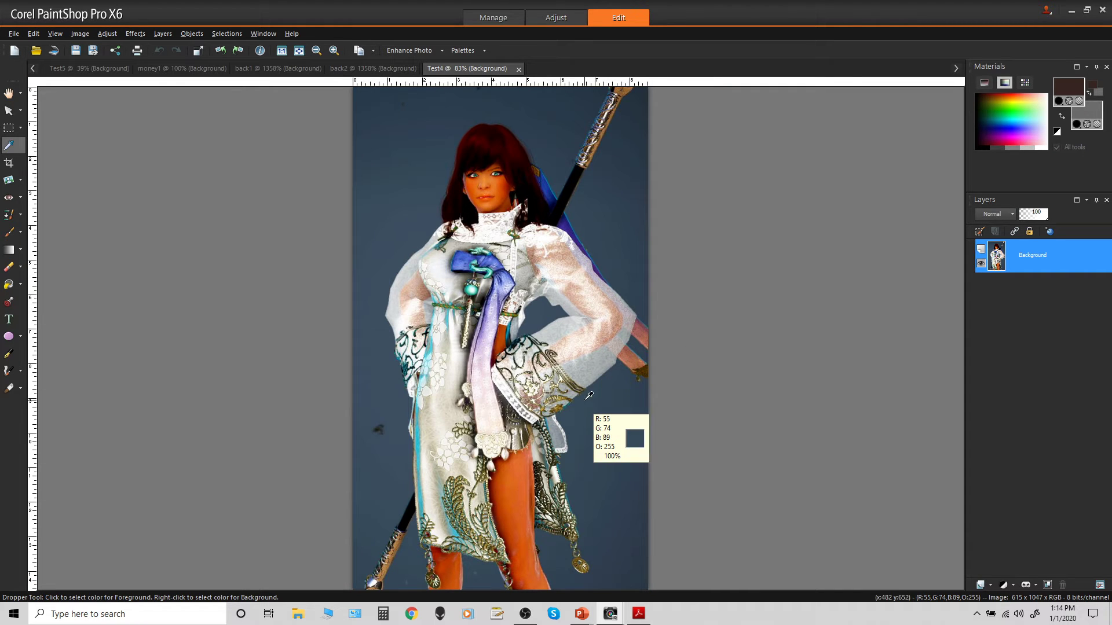
{"action": "left_click", "coordinate": [617, 397]}
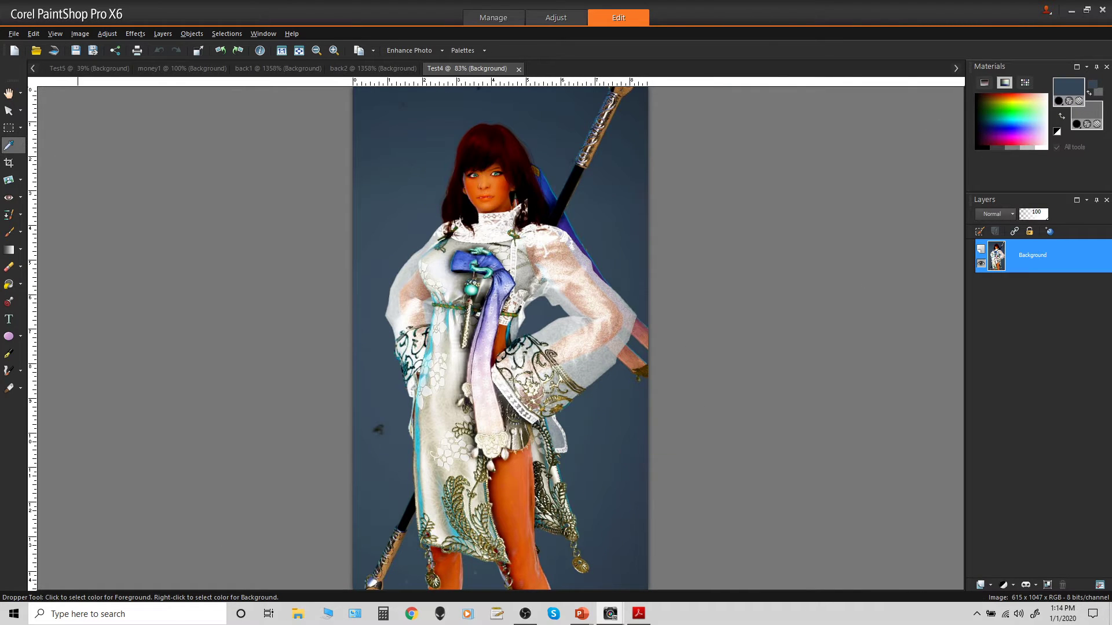
- Create a new 64 x 64 pixel image with a raster background and flood fill it with the sampled slate blue
{"action": "left_click", "coordinate": [14, 34]}
{"action": "mouse_move", "coordinate": [56, 91]}
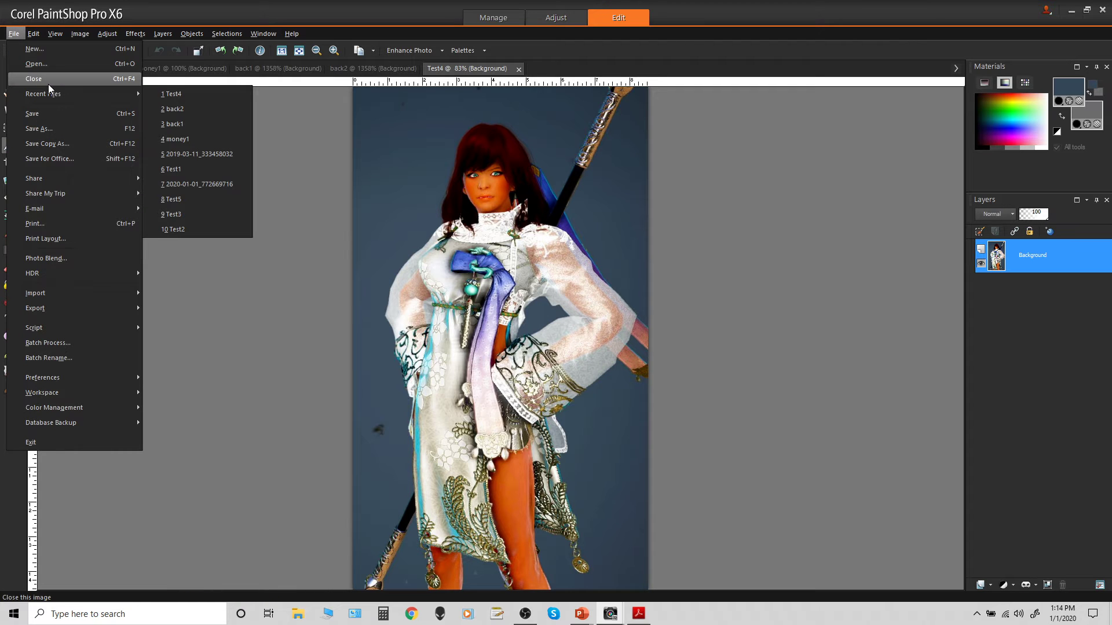
{"action": "left_click", "coordinate": [35, 48]}
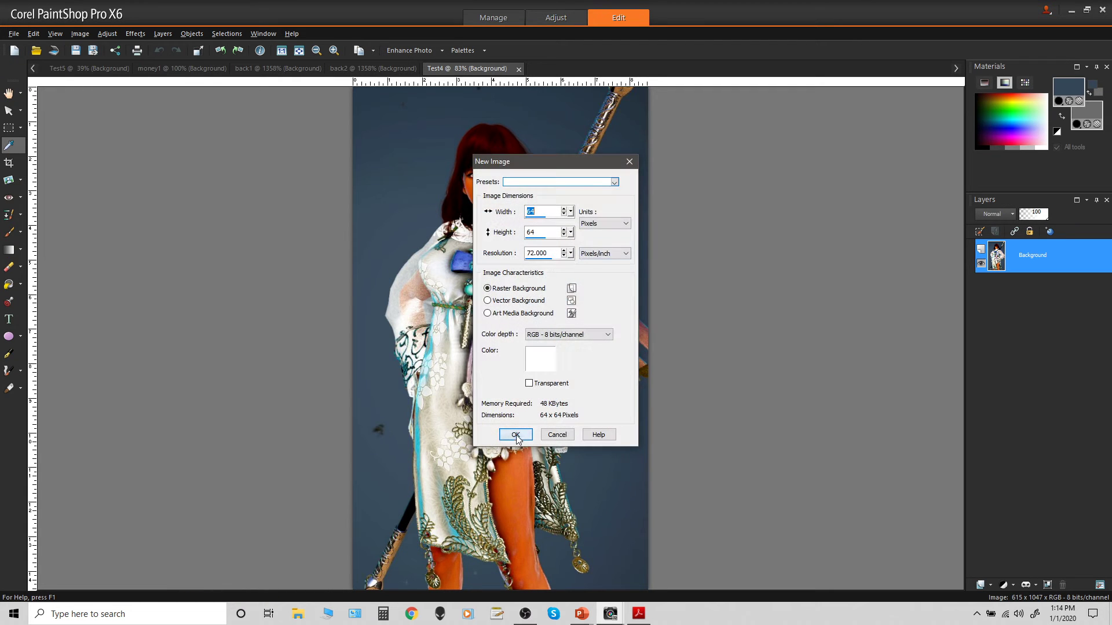
{"action": "left_click", "coordinate": [514, 434]}
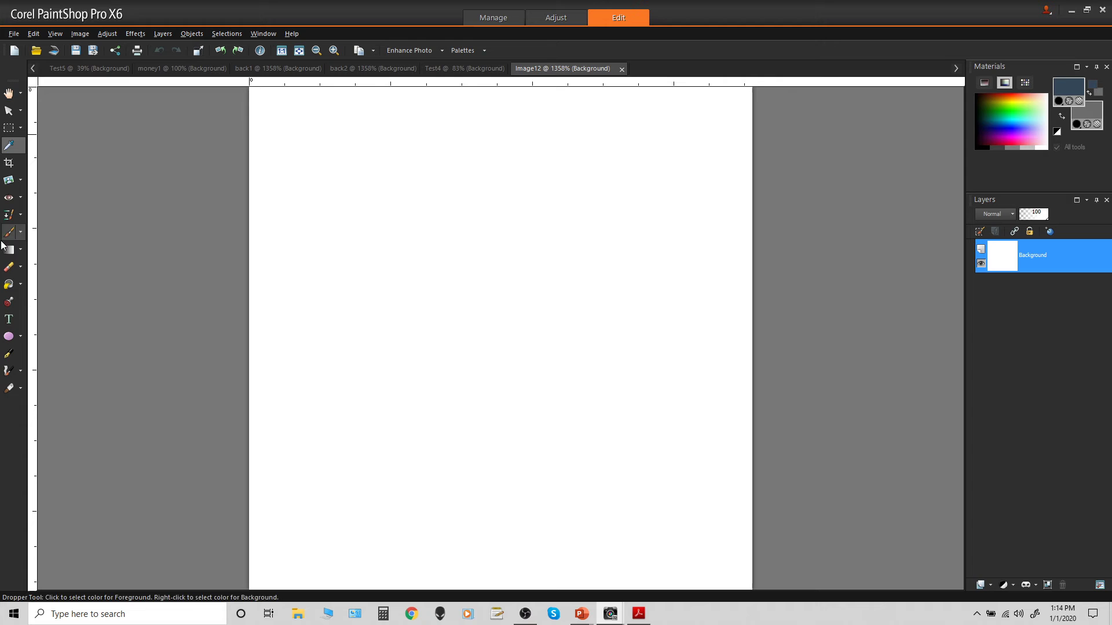
{"action": "left_click", "coordinate": [9, 284]}
{"action": "left_click", "coordinate": [439, 258]}
{"action": "left_click", "coordinate": [14, 33]}
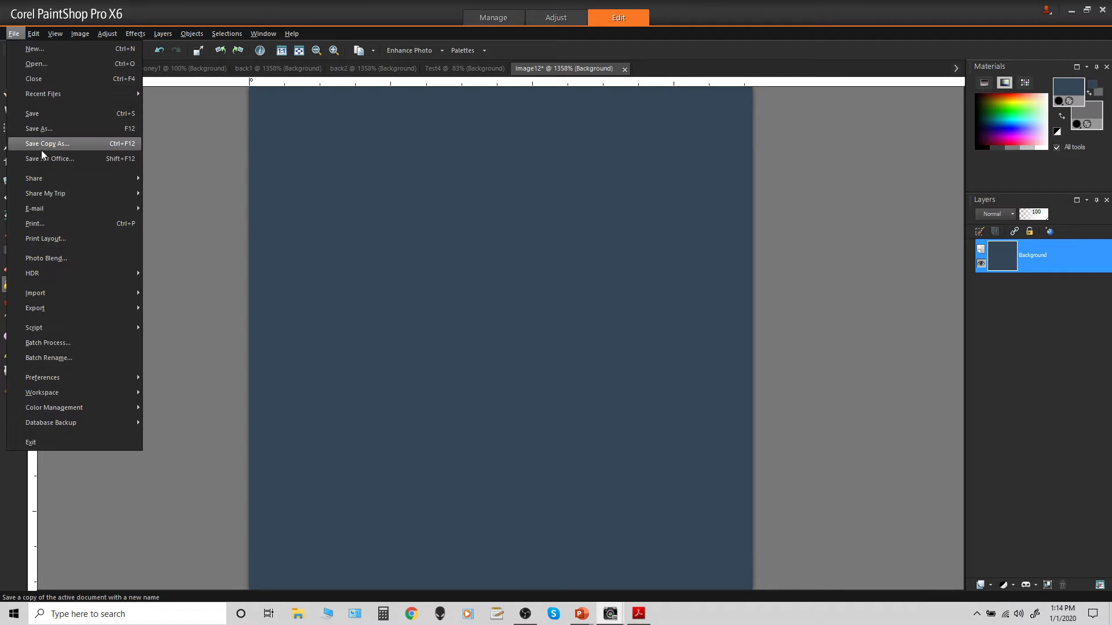
{"action": "left_click", "coordinate": [57, 129]}
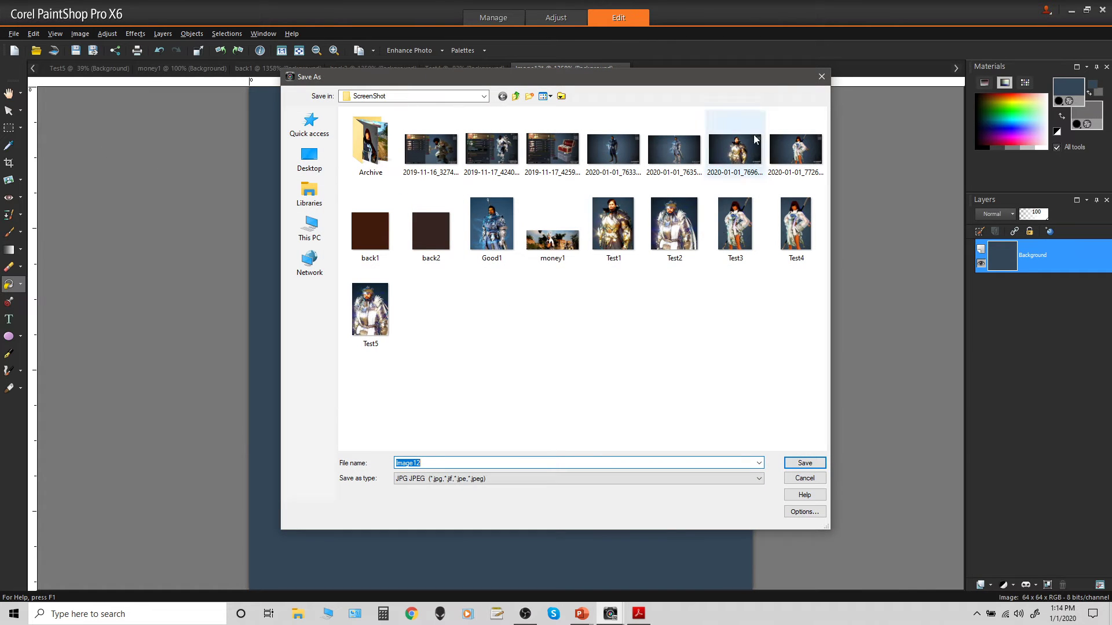
{"action": "left_click", "coordinate": [822, 77]}
{"action": "scroll", "coordinate": [533, 207], "scroll_direction": "down", "scroll_amount": 6}
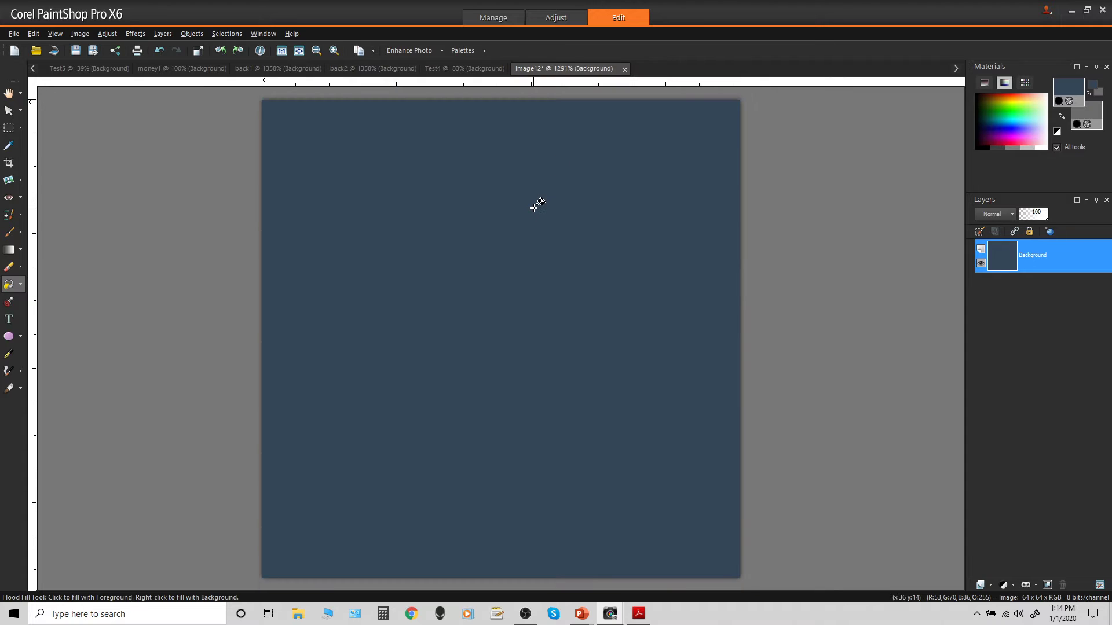
{"action": "scroll", "coordinate": [522, 300], "scroll_direction": "down", "scroll_amount": 3}
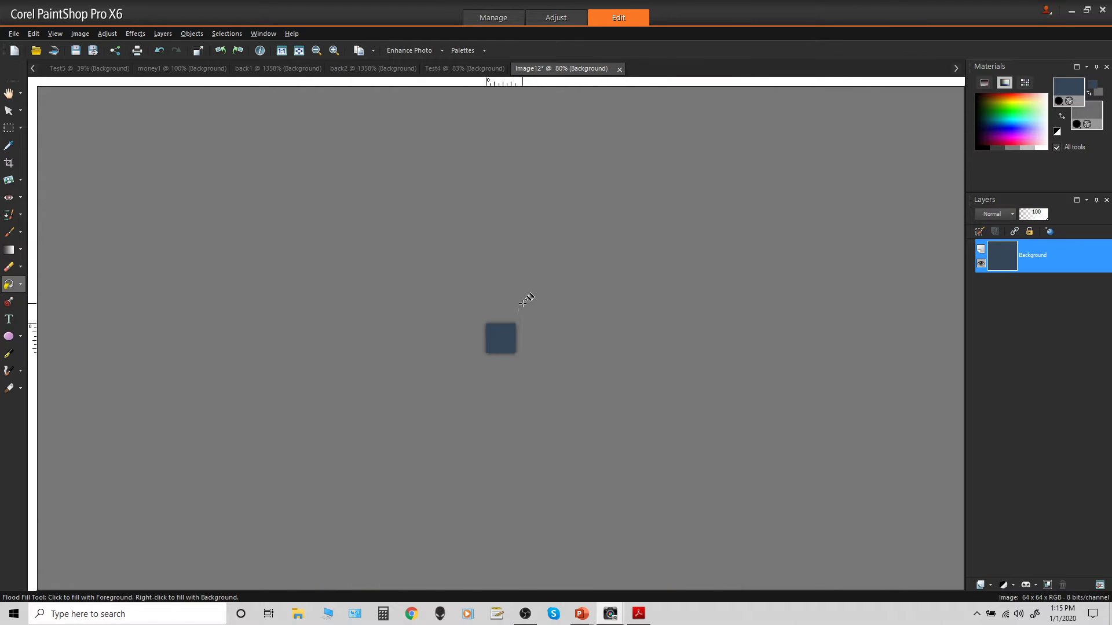
{"action": "scroll", "coordinate": [521, 302], "scroll_direction": "up", "scroll_amount": 2}
{"action": "scroll", "coordinate": [520, 308], "scroll_direction": "up", "scroll_amount": 1}
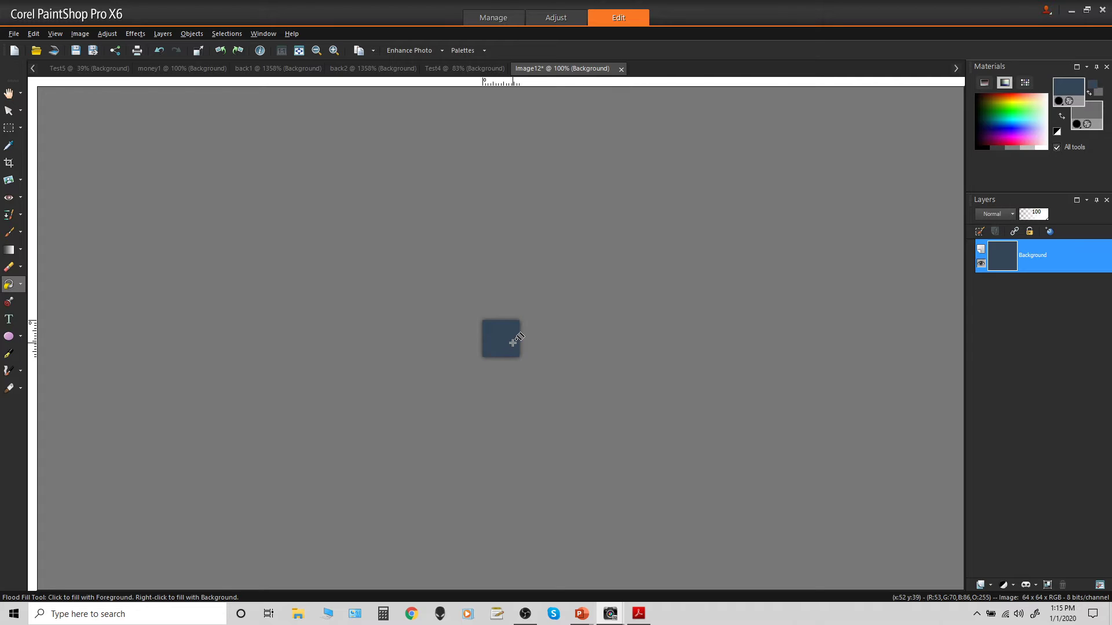
{"action": "scroll", "coordinate": [516, 346], "scroll_direction": "down", "scroll_amount": 3}
{"action": "scroll", "coordinate": [519, 346], "scroll_direction": "up", "scroll_amount": 3}
{"action": "scroll", "coordinate": [518, 345], "scroll_direction": "up", "scroll_amount": 5}
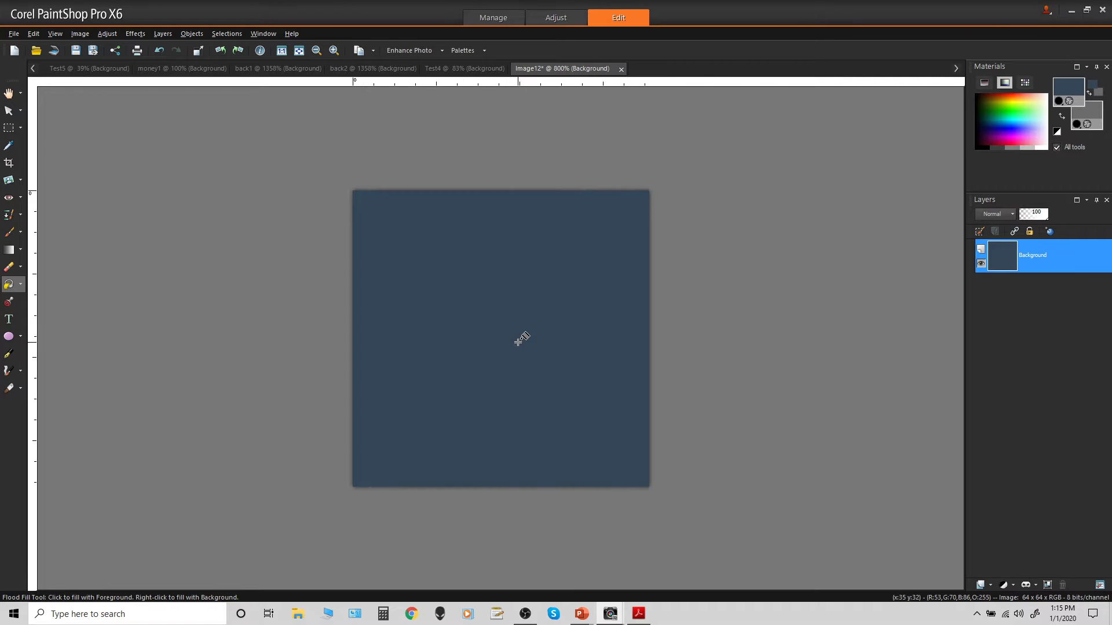
- Save the slate-blue image as back3 in JPEG format in the ScreenShot folder
{"action": "left_click", "coordinate": [14, 34]}
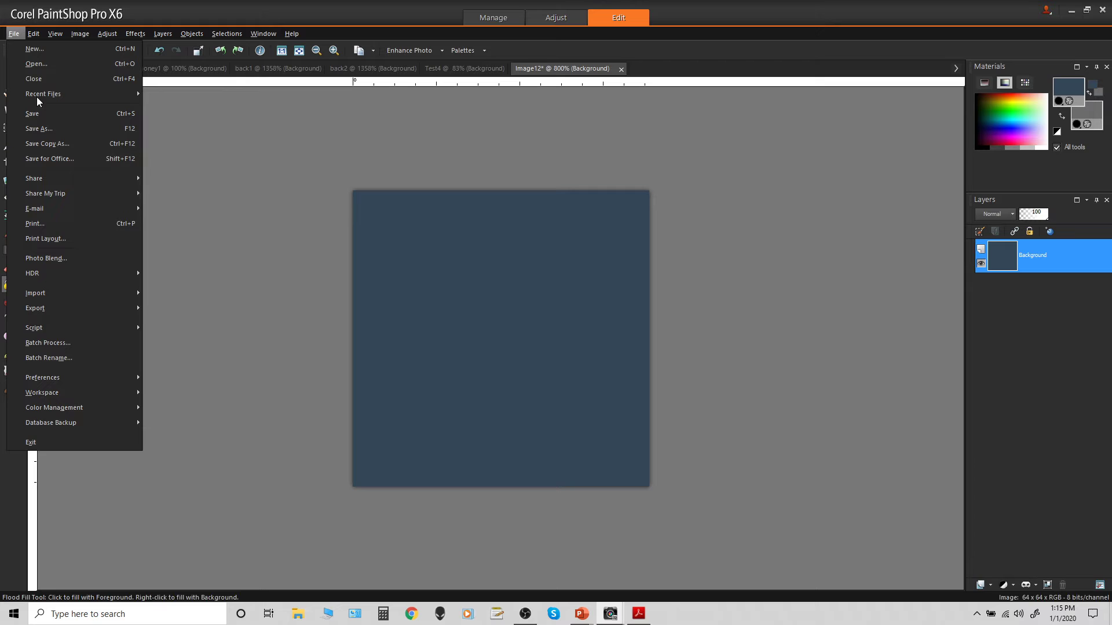
{"action": "left_click", "coordinate": [36, 133]}
{"action": "left_click", "coordinate": [436, 465]}
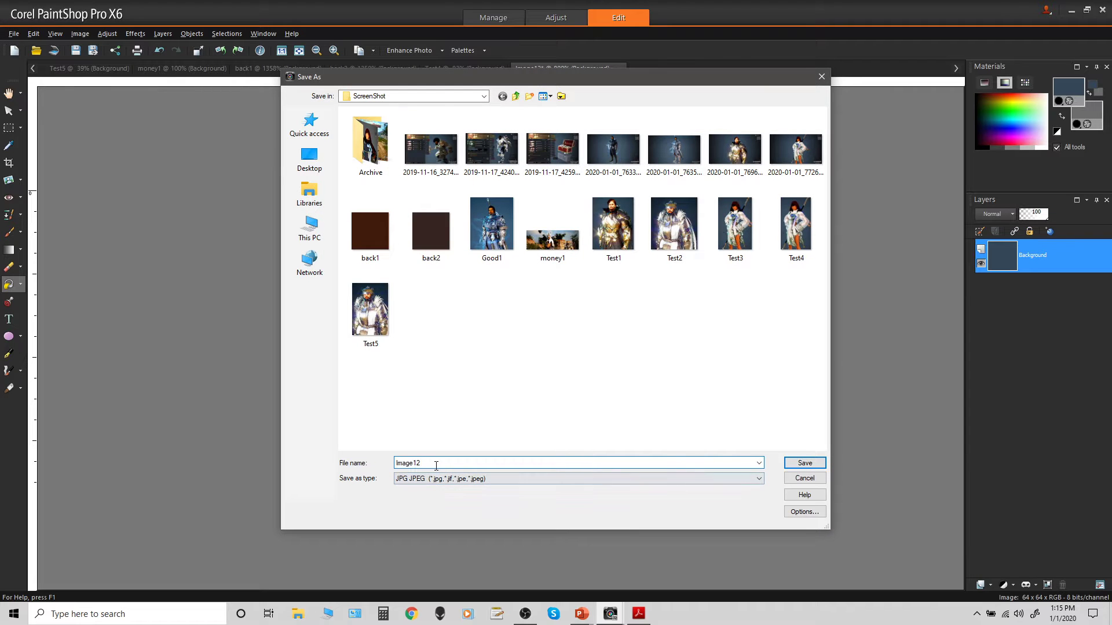
{"action": "left_click", "coordinate": [434, 242]}
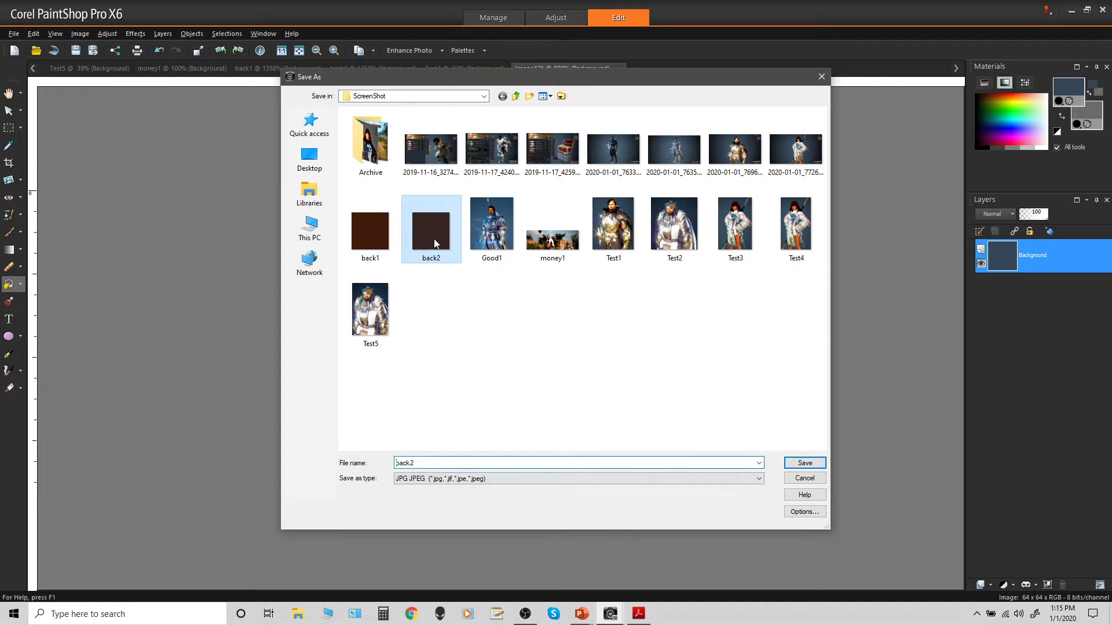
{"action": "left_click", "coordinate": [424, 463]}
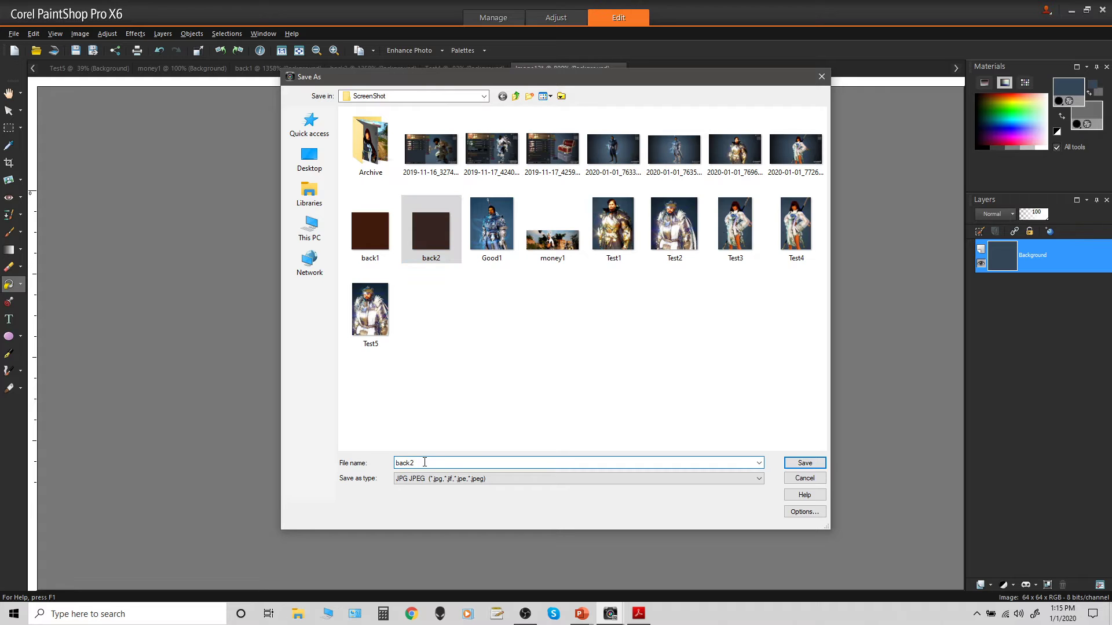
{"action": "key", "text": "BackSpace"}
{"action": "type", "text": "3"}
{"action": "left_click", "coordinate": [802, 463]}
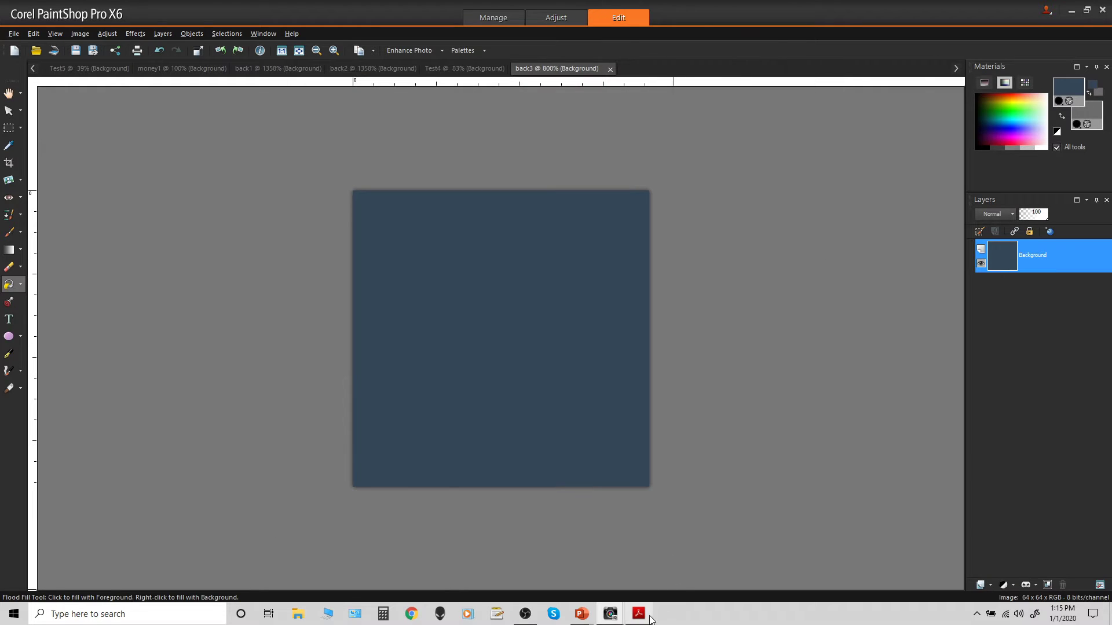
- Switch to Presentation1 in PowerPoint and try solid slide background fills from the theme colors, first blue-gray and finally dark gray
{"action": "mouse_move", "coordinate": [582, 615]}
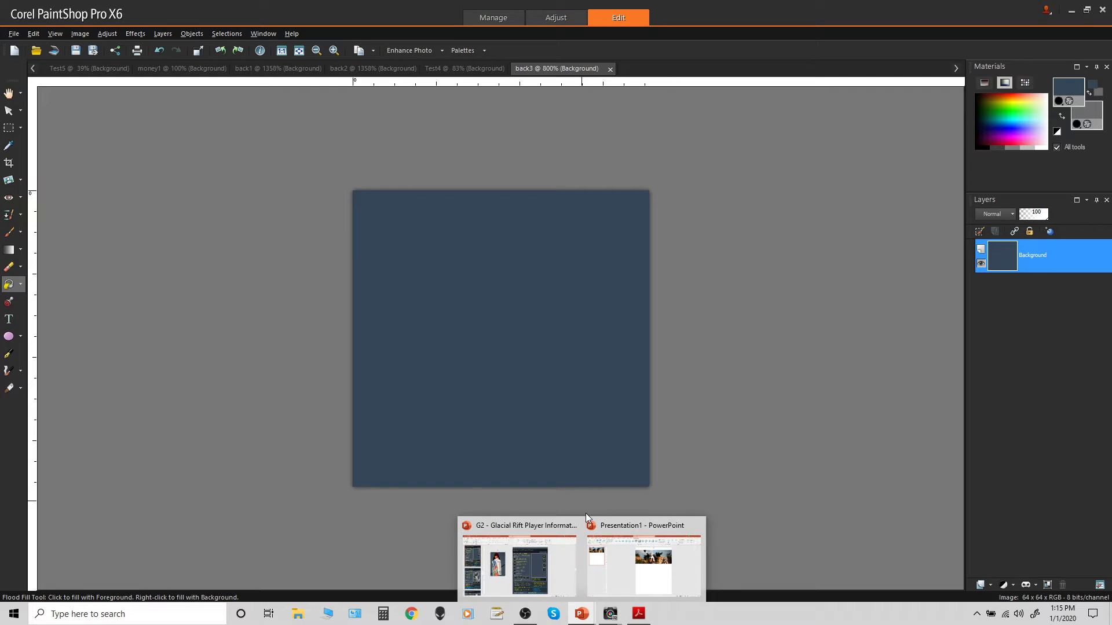
{"action": "left_click", "coordinate": [617, 574]}
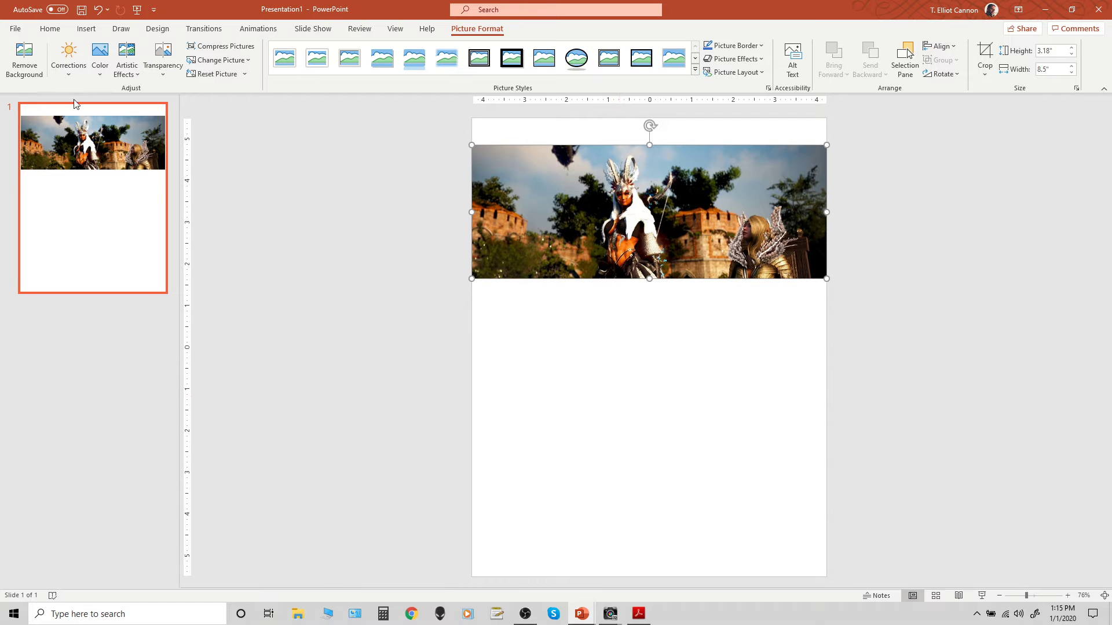
{"action": "right_click", "coordinate": [591, 347]}
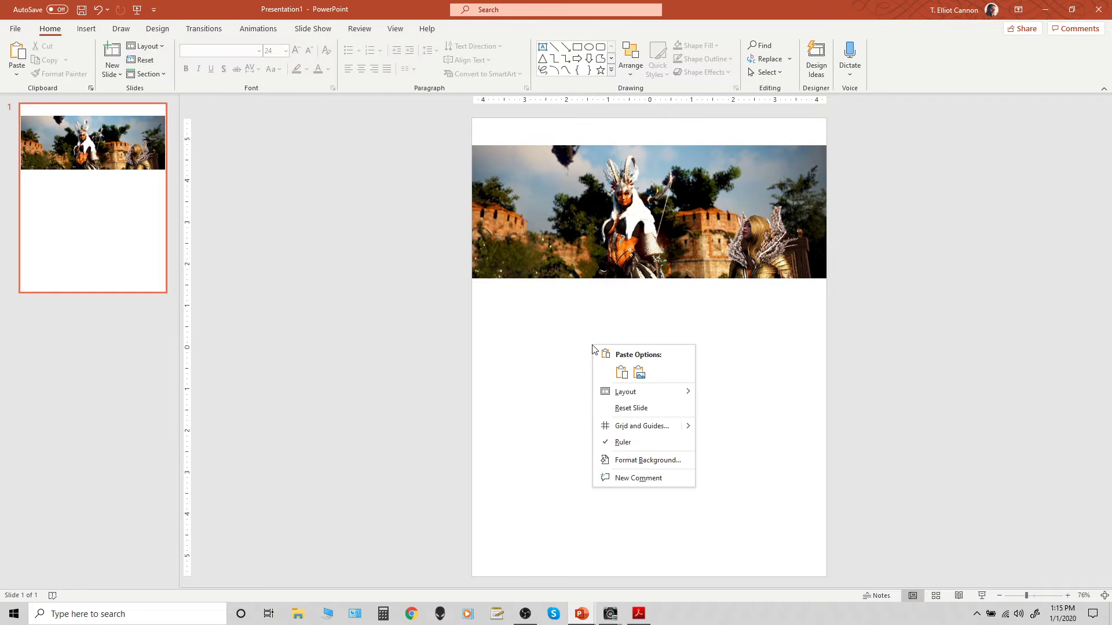
{"action": "left_click", "coordinate": [639, 462]}
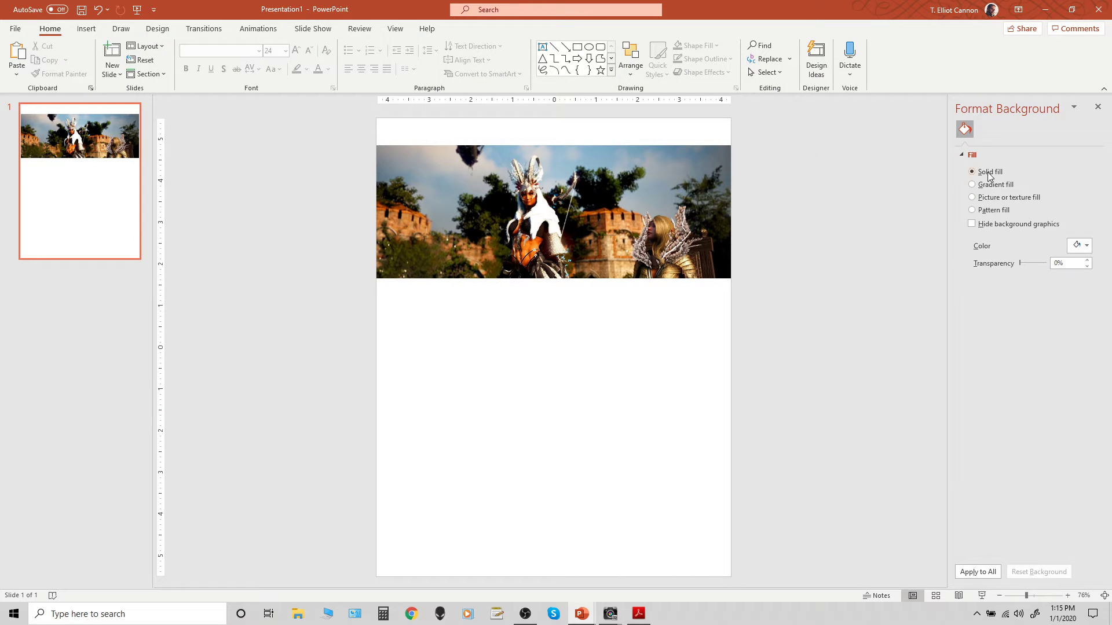
{"action": "left_click", "coordinate": [1085, 250]}
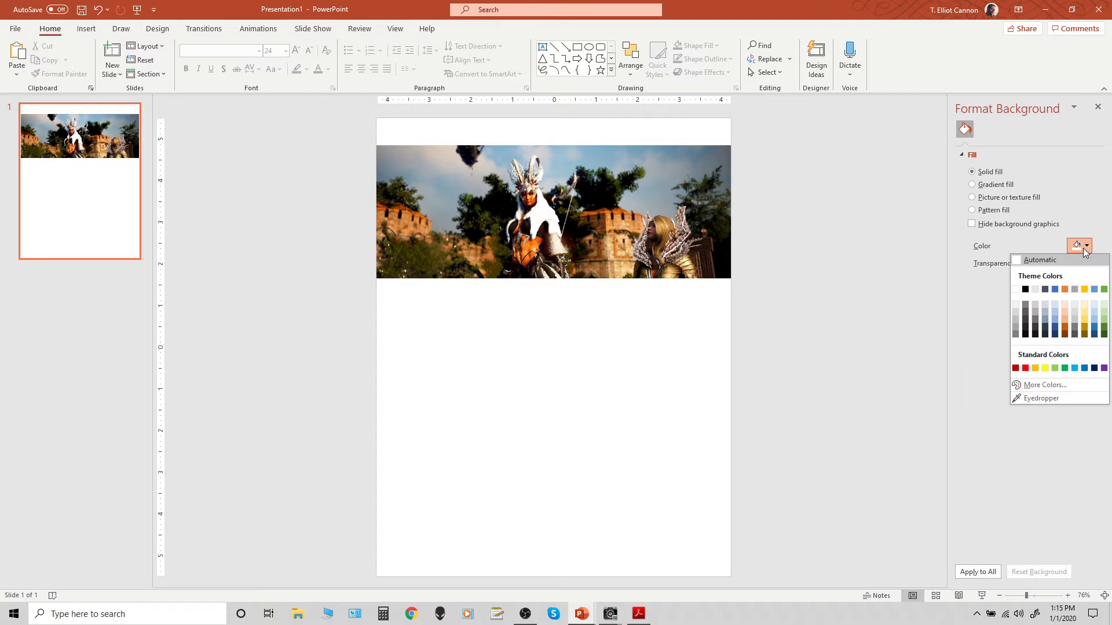
{"action": "left_click", "coordinate": [1045, 319]}
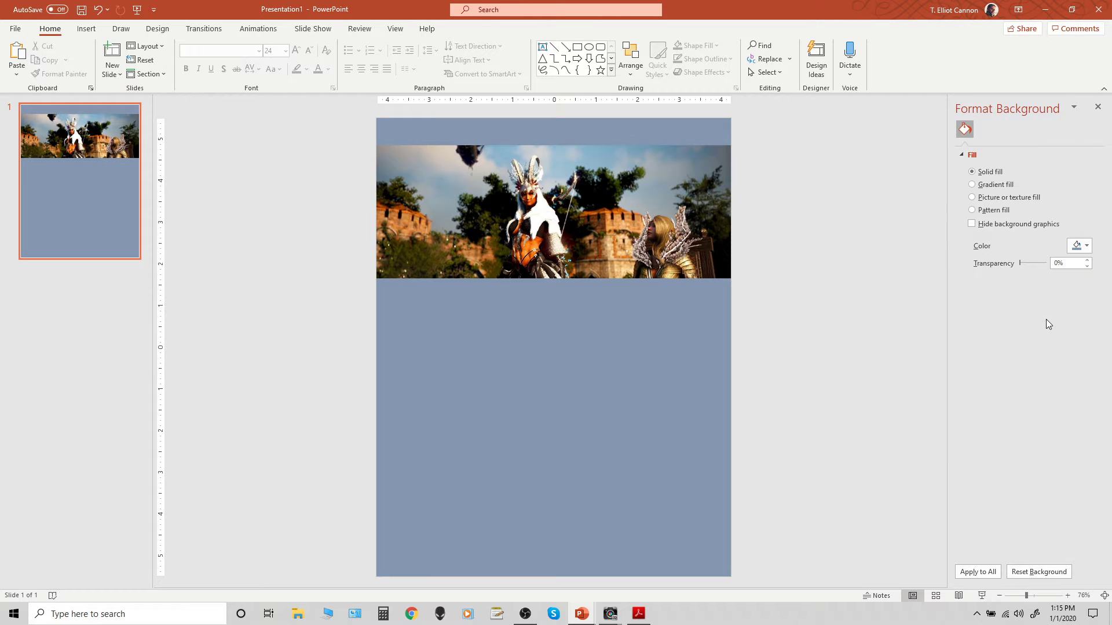
{"action": "left_click", "coordinate": [1088, 247]}
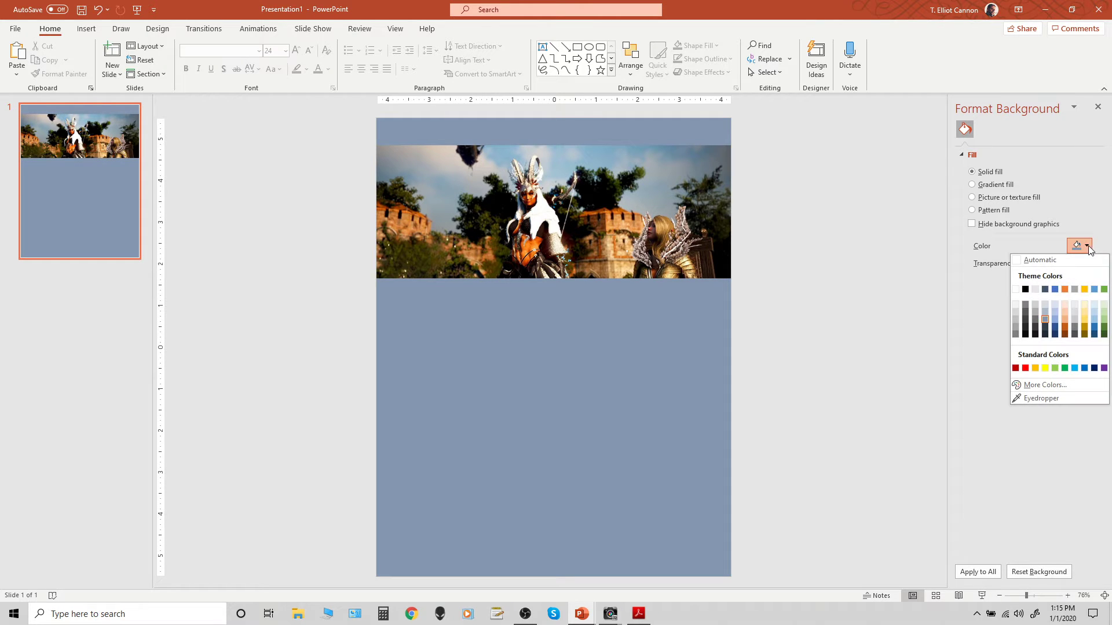
{"action": "left_click", "coordinate": [1035, 327]}
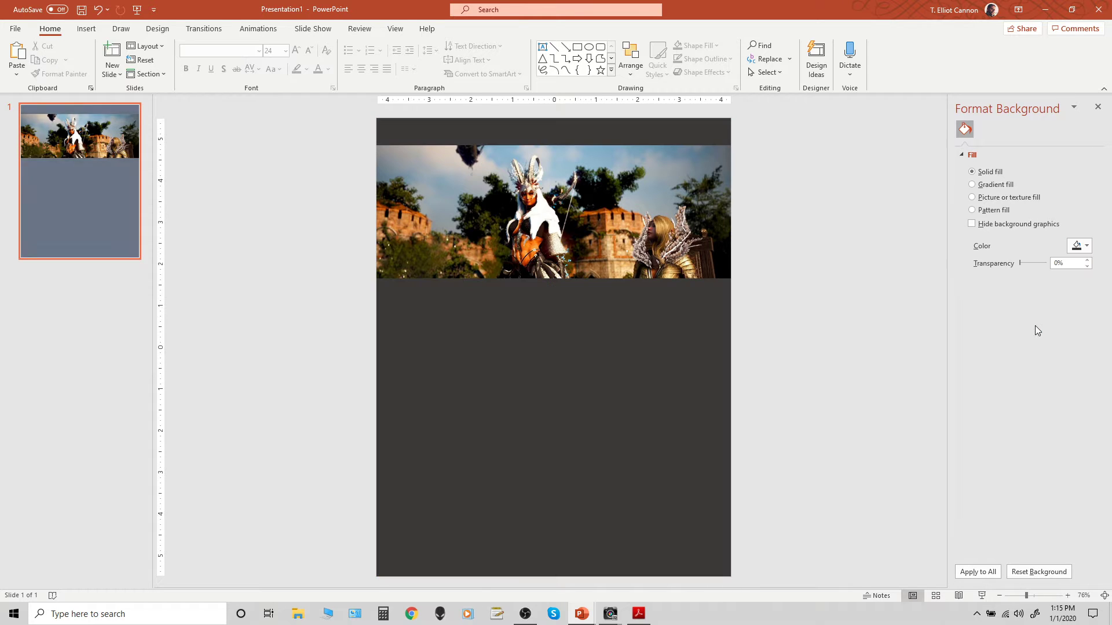
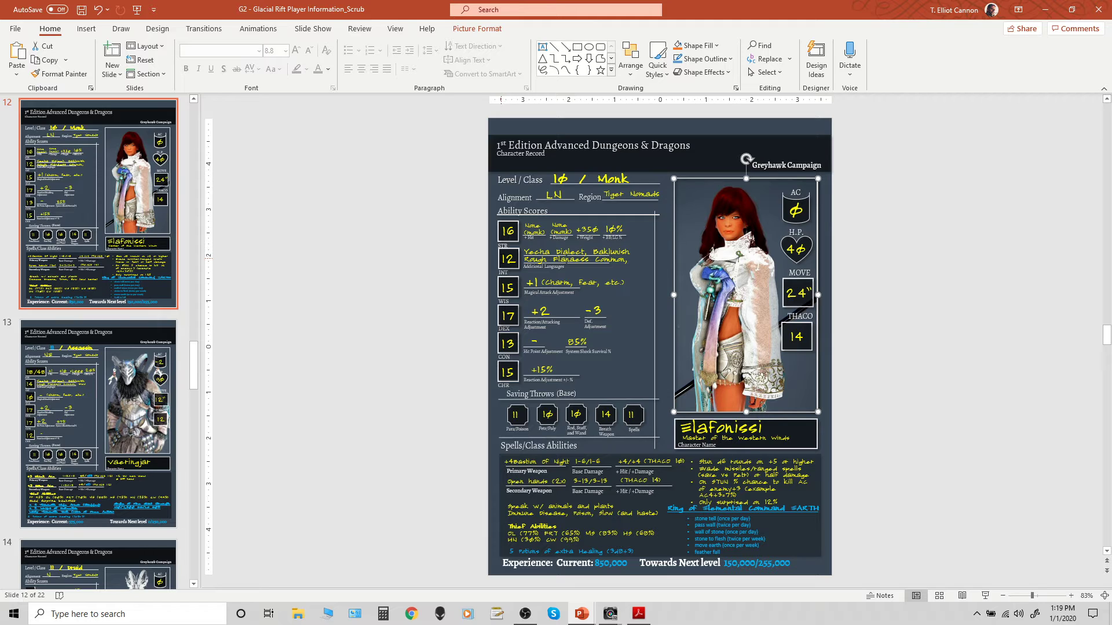
- Inspect the title banner on slide 12, check the available insert options in Presentation1 and return to the G2 - Glacial Rift presentation
{"action": "left_click", "coordinate": [585, 167]}
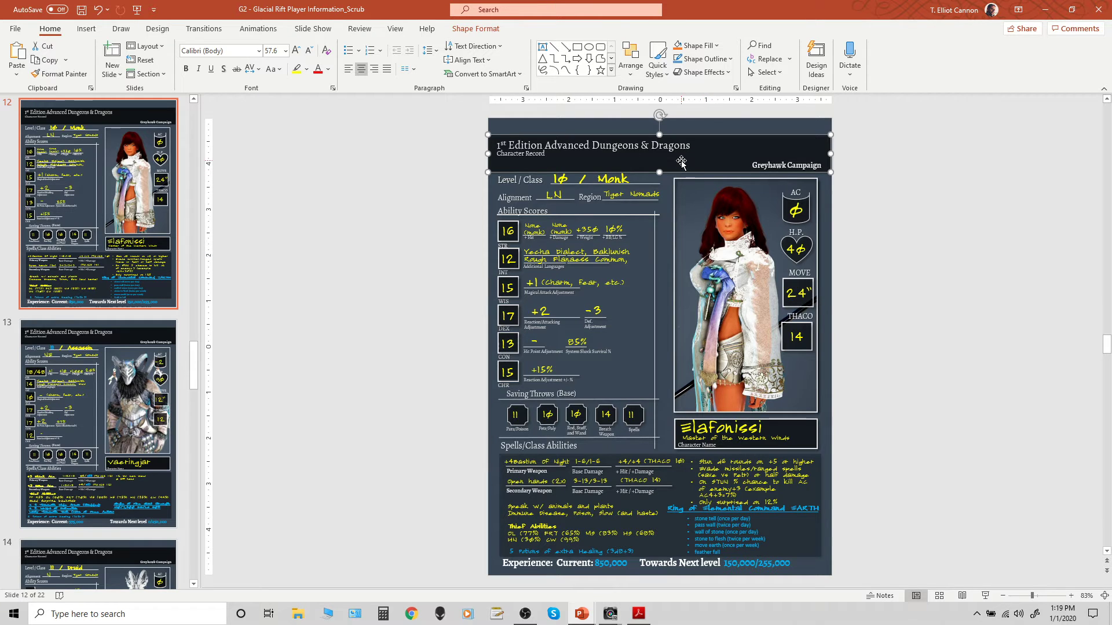
{"action": "mouse_move", "coordinate": [581, 614]}
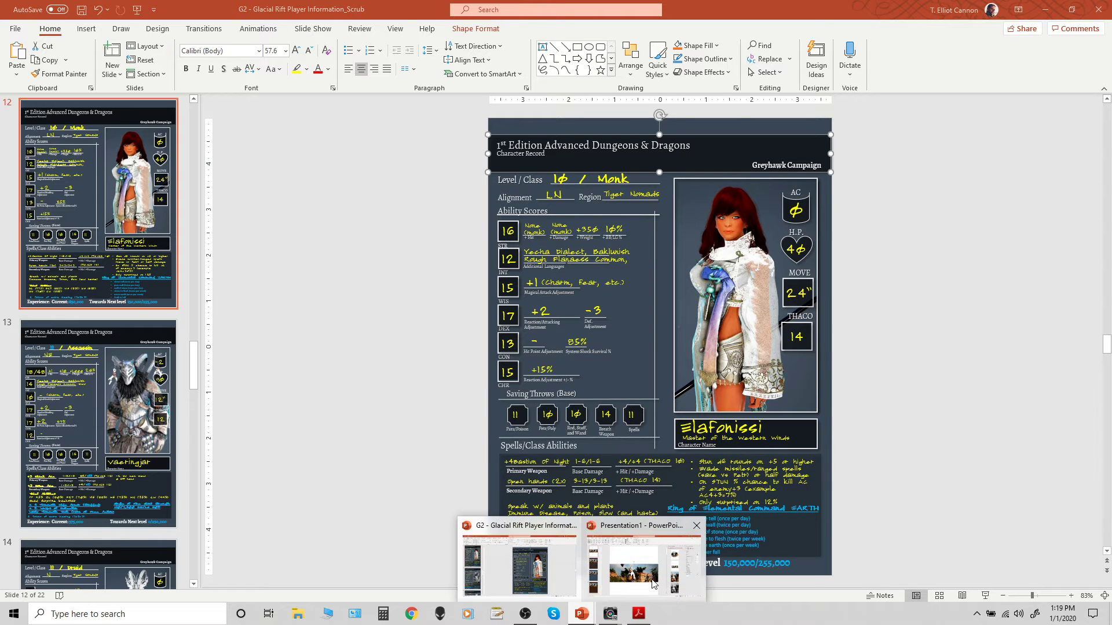
{"action": "left_click", "coordinate": [653, 583]}
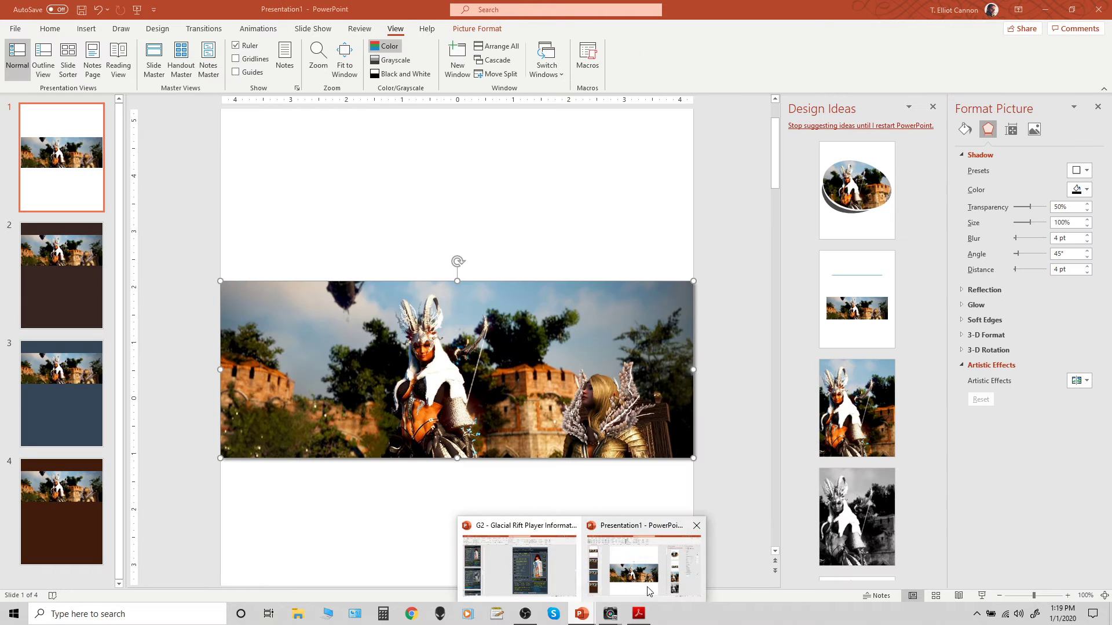
{"action": "left_click", "coordinate": [85, 29]}
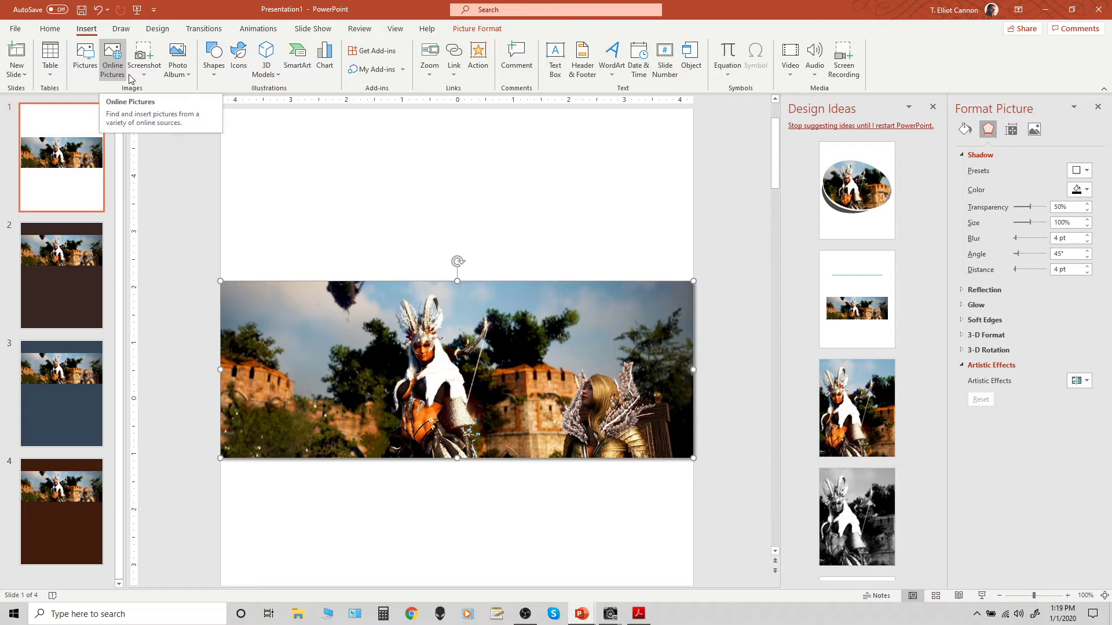
{"action": "mouse_move", "coordinate": [575, 617]}
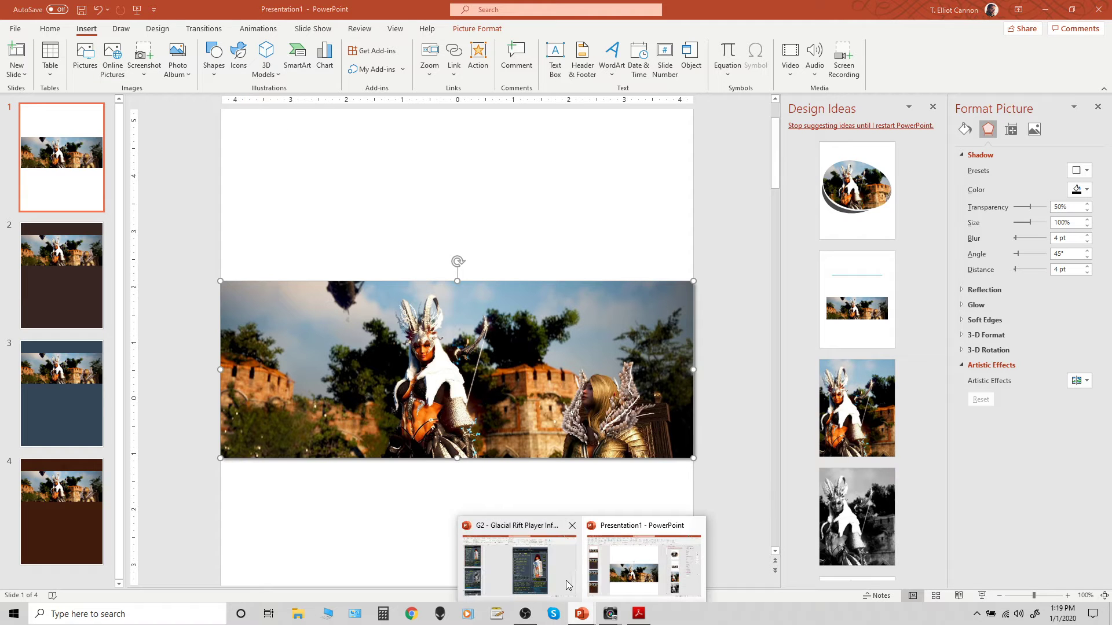
{"action": "left_click", "coordinate": [532, 579]}
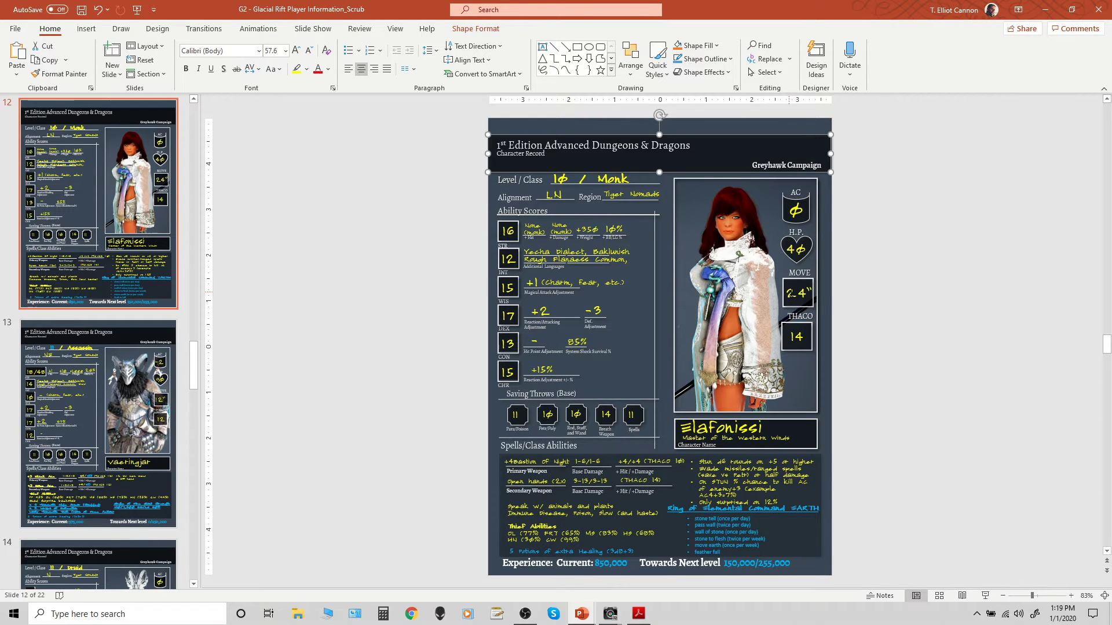
- Examine the monk record's move, hit point, ability score, saving throw, weapon, class ability, experience and magic ring text elements on slide 12
{"action": "left_click", "coordinate": [791, 294]}
{"action": "left_click", "coordinate": [795, 251]}
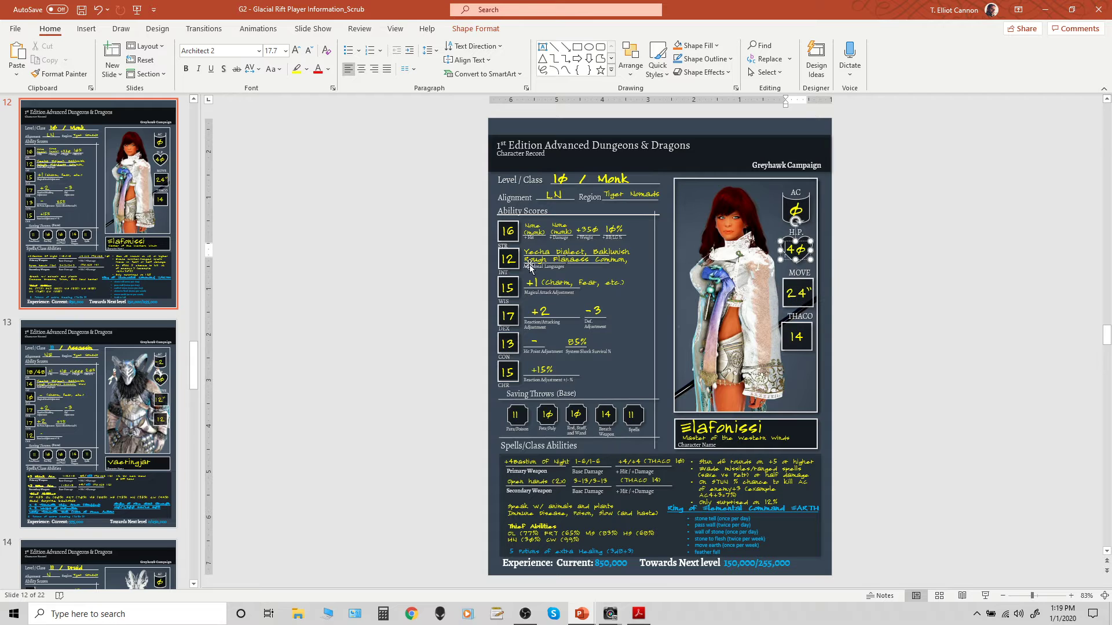
{"action": "left_click", "coordinate": [507, 343]}
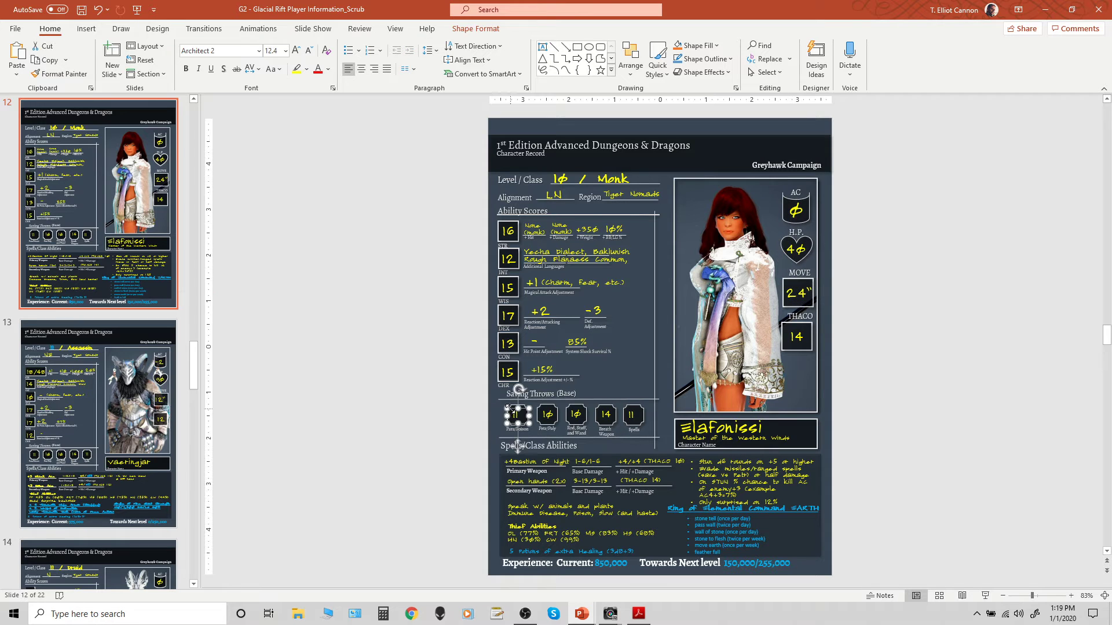
{"action": "left_click", "coordinate": [508, 316]}
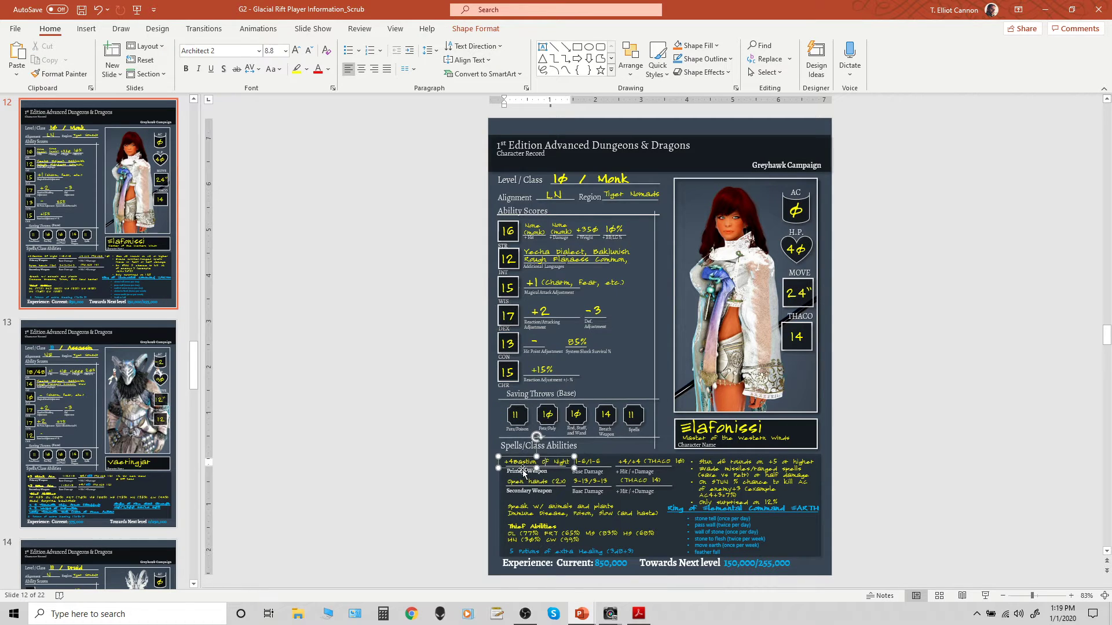
{"action": "left_click", "coordinate": [531, 503]}
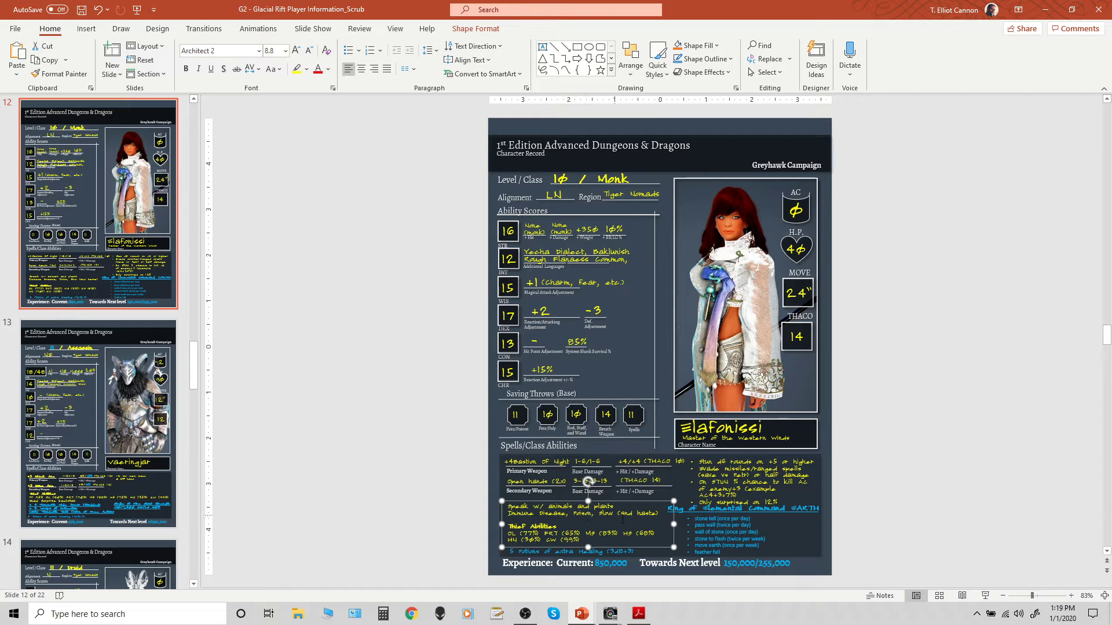
{"action": "left_click", "coordinate": [566, 572]}
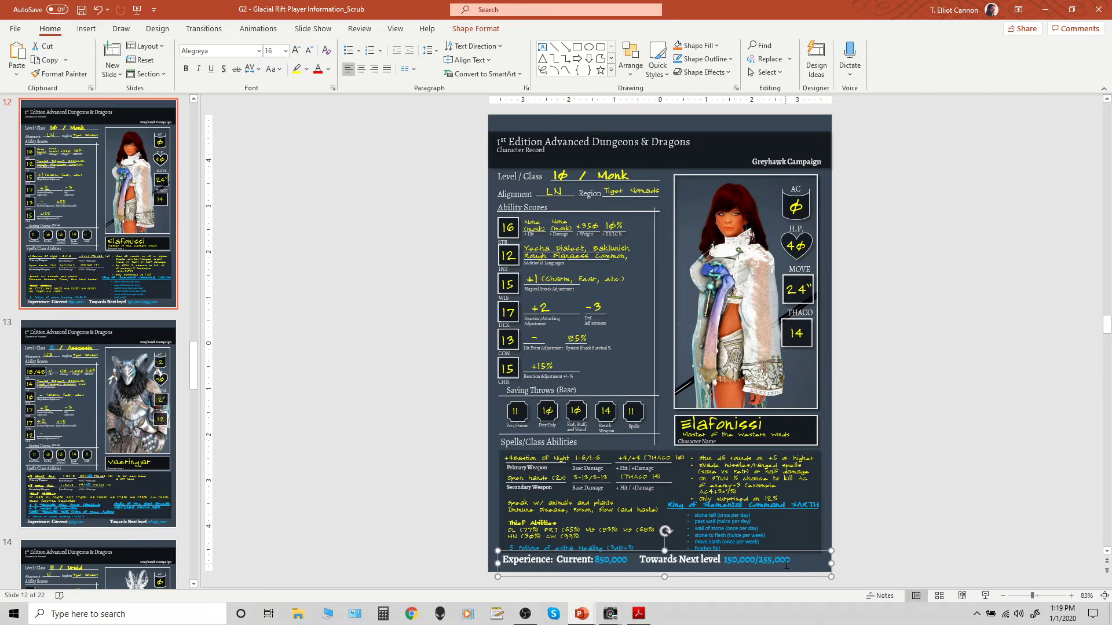
{"action": "left_click", "coordinate": [718, 524]}
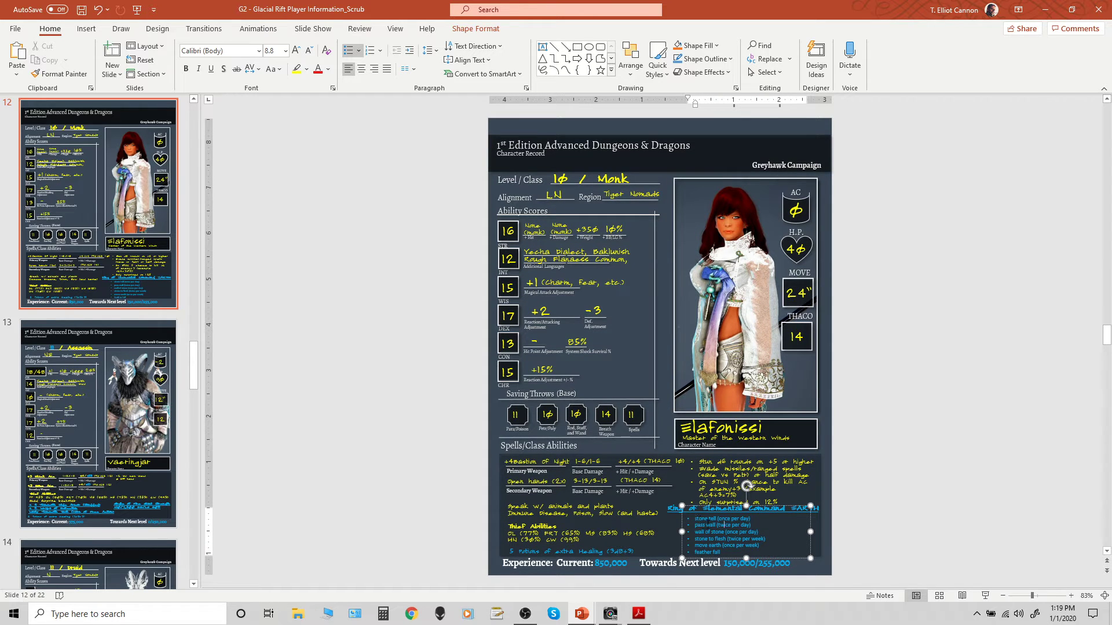
{"action": "left_click", "coordinate": [750, 472]}
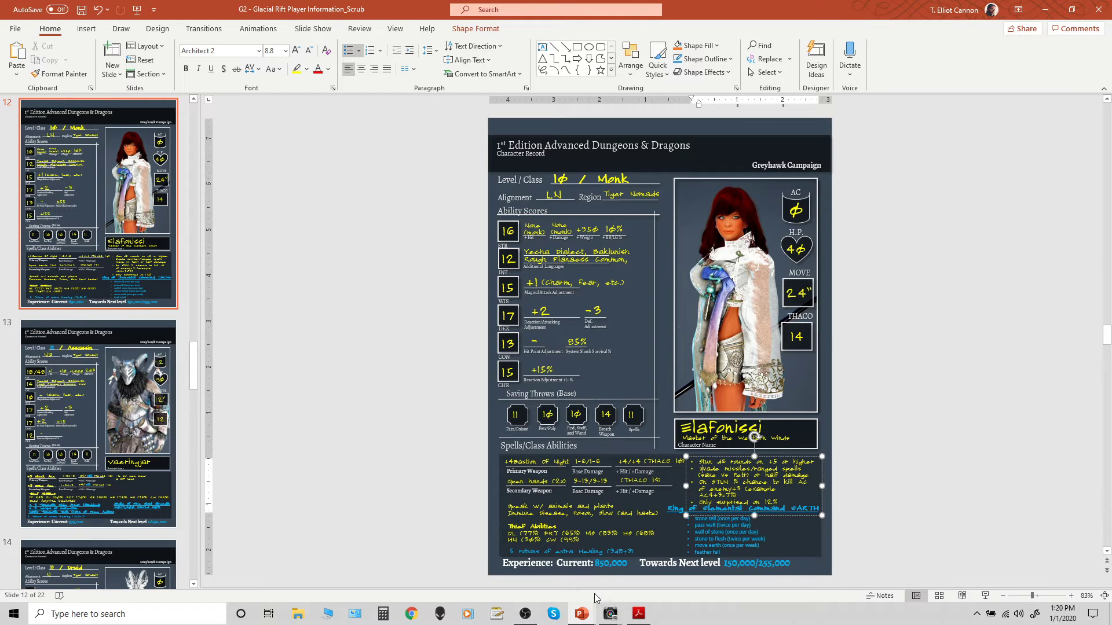
- Switch to G2 - Glacial Rift Player Information.pdf in Acrobat Reader and view page 1 at 66.7% zoom
{"action": "left_click", "coordinate": [639, 614]}
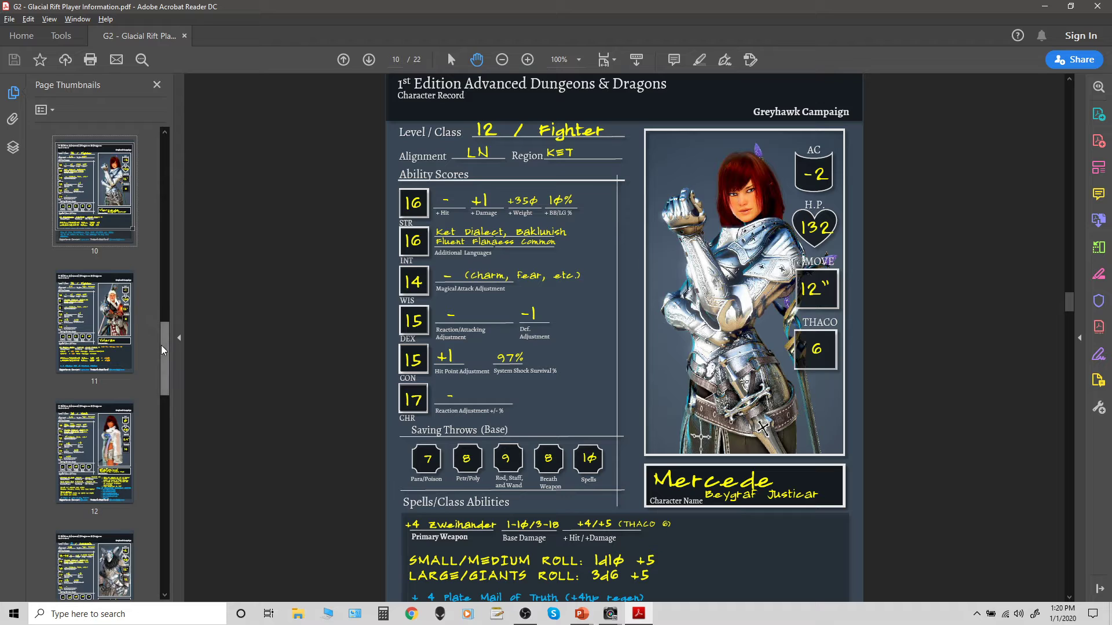
{"action": "left_click_drag", "start_coordinate": [164, 335], "coordinate": [161, 142]}
{"action": "left_click", "coordinate": [95, 185]}
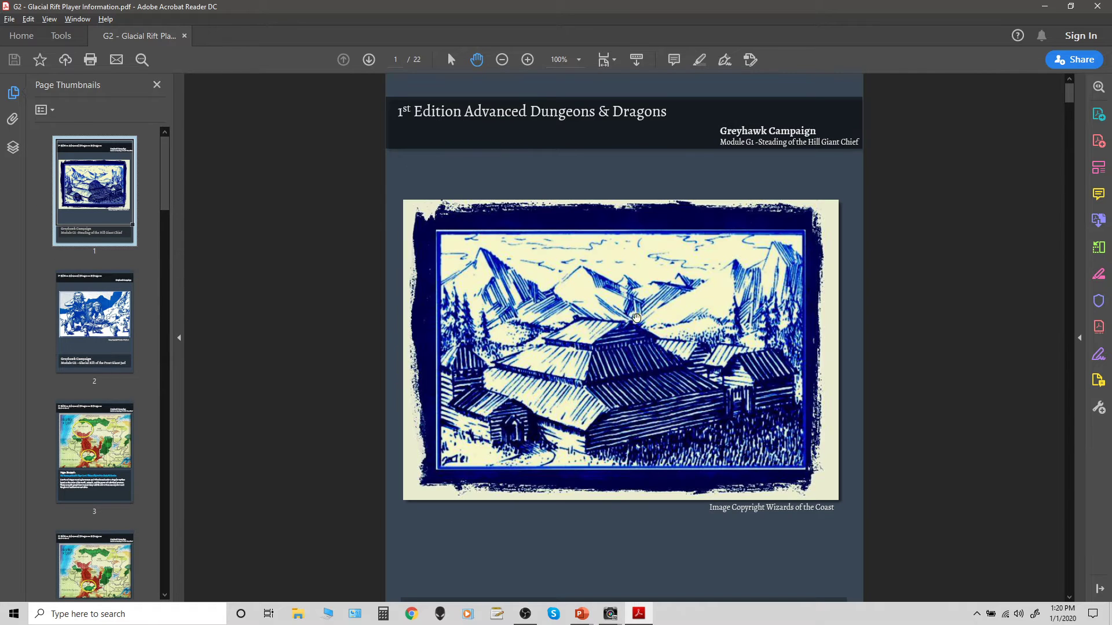
{"action": "left_click", "coordinate": [503, 61]}
{"action": "left_click", "coordinate": [502, 60]}
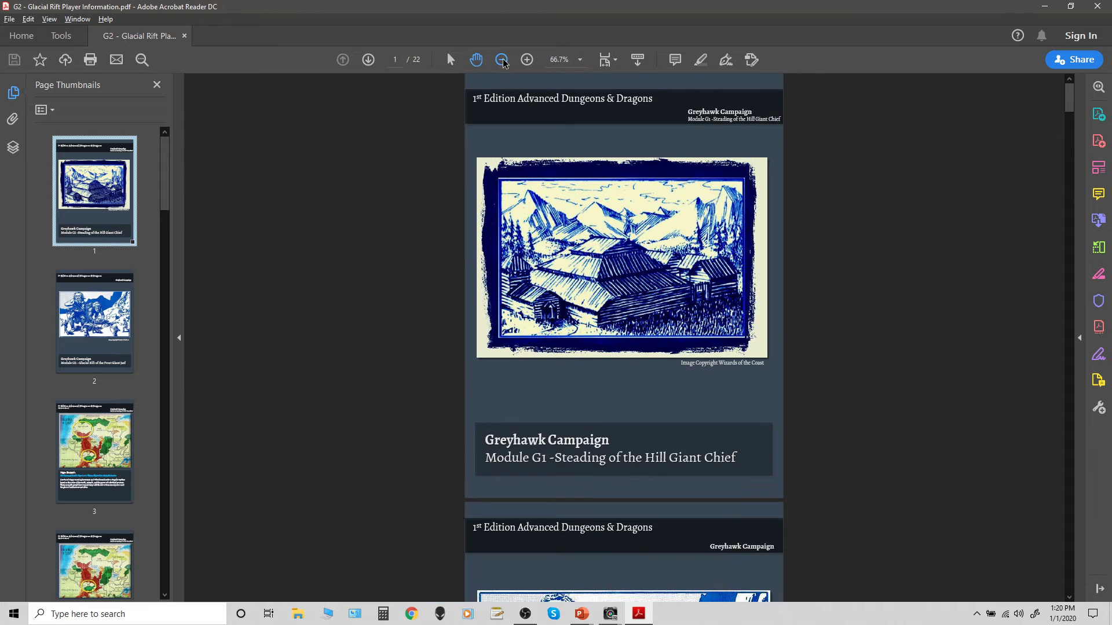
{"action": "left_click", "coordinate": [1070, 6]}
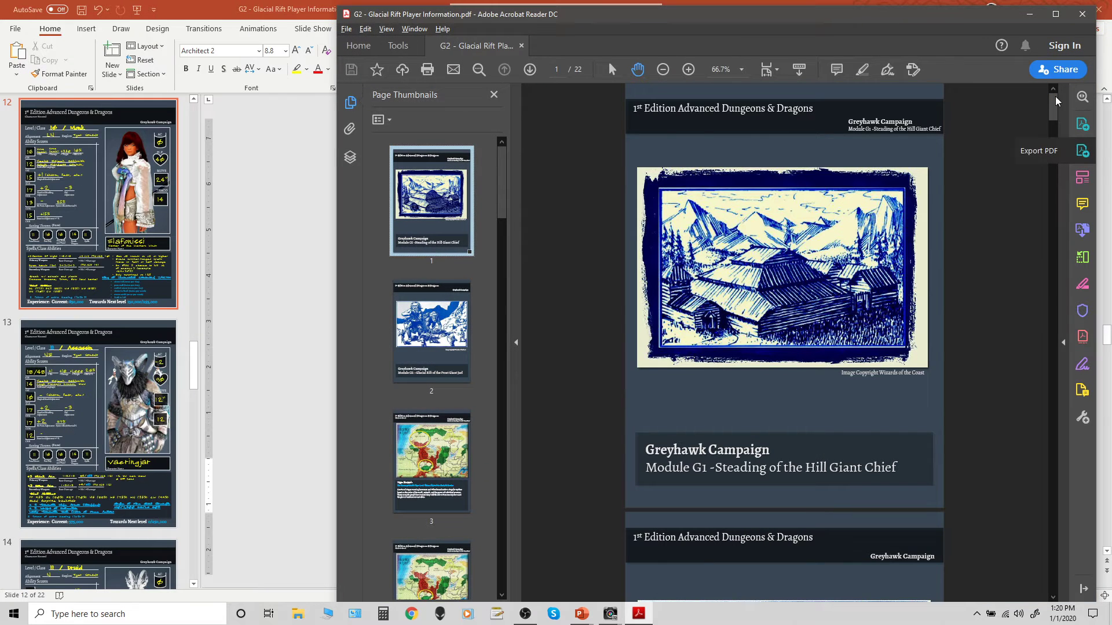
{"action": "left_click_drag", "start_coordinate": [1096, 52], "coordinate": [921, 51]}
{"action": "left_click_drag", "start_coordinate": [758, 19], "coordinate": [950, 28]}
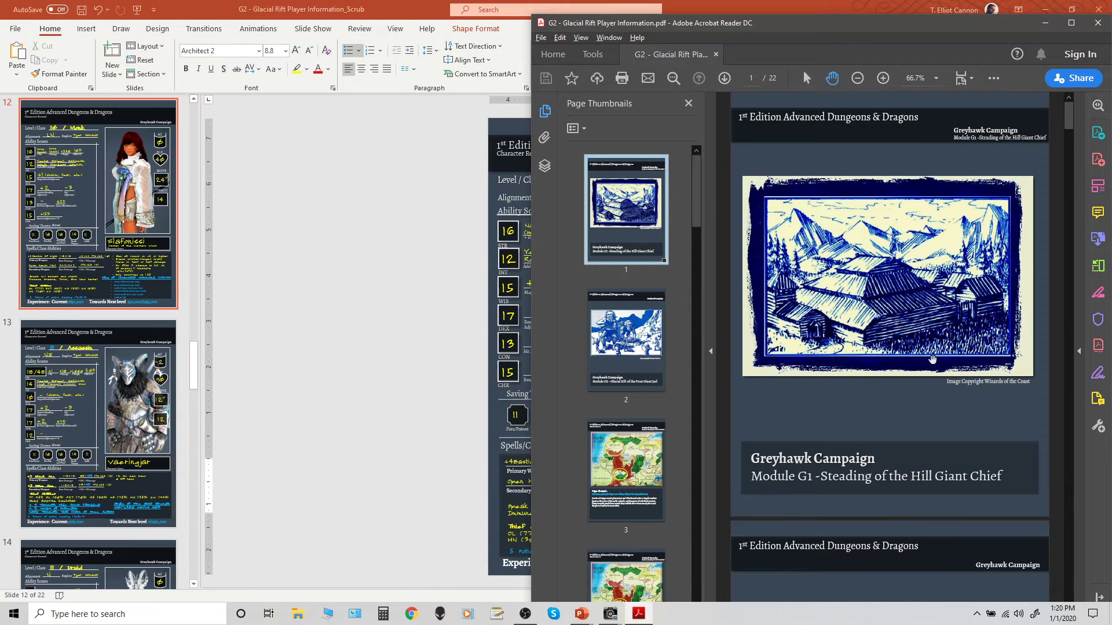
{"action": "left_click", "coordinate": [1072, 23]}
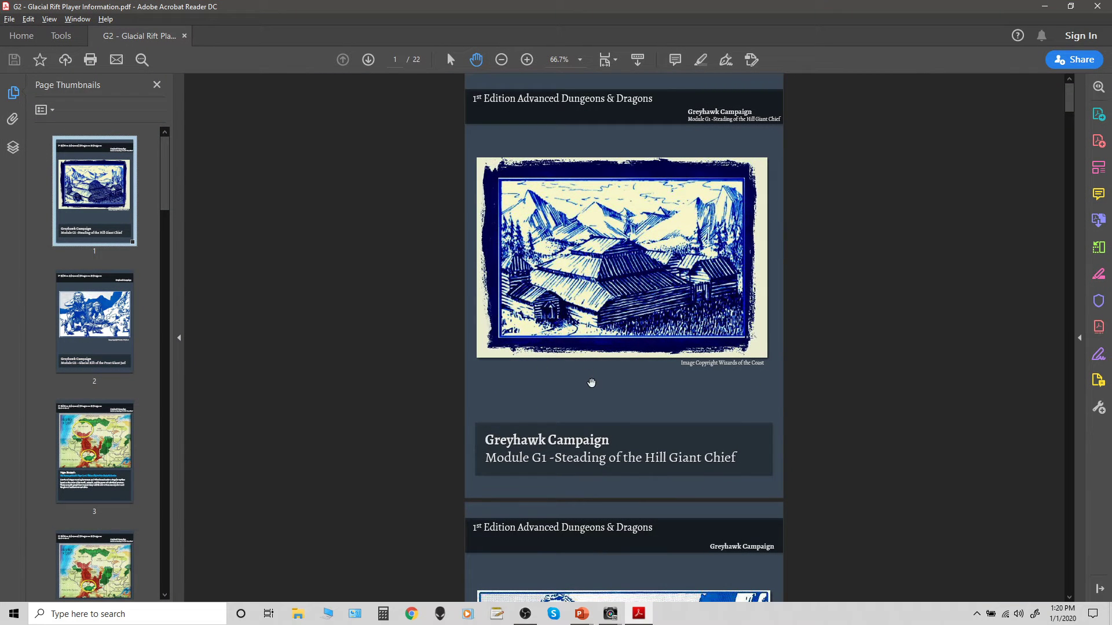
- Review the Tiger Nomads region map on page 3 and the cleric character record on page 15 of the PDF
{"action": "scroll", "coordinate": [593, 383], "scroll_direction": "down", "scroll_amount": 5}
{"action": "left_click", "coordinate": [69, 450]}
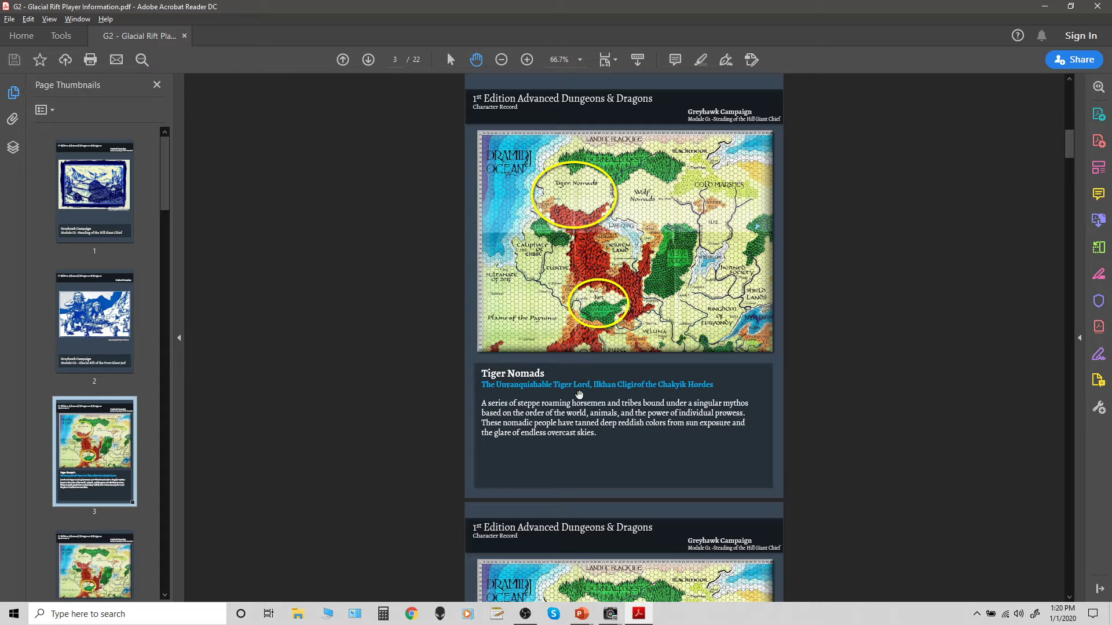
{"action": "scroll", "coordinate": [105, 526], "scroll_direction": "down", "scroll_amount": 3}
{"action": "scroll", "coordinate": [106, 525], "scroll_direction": "down", "scroll_amount": 15}
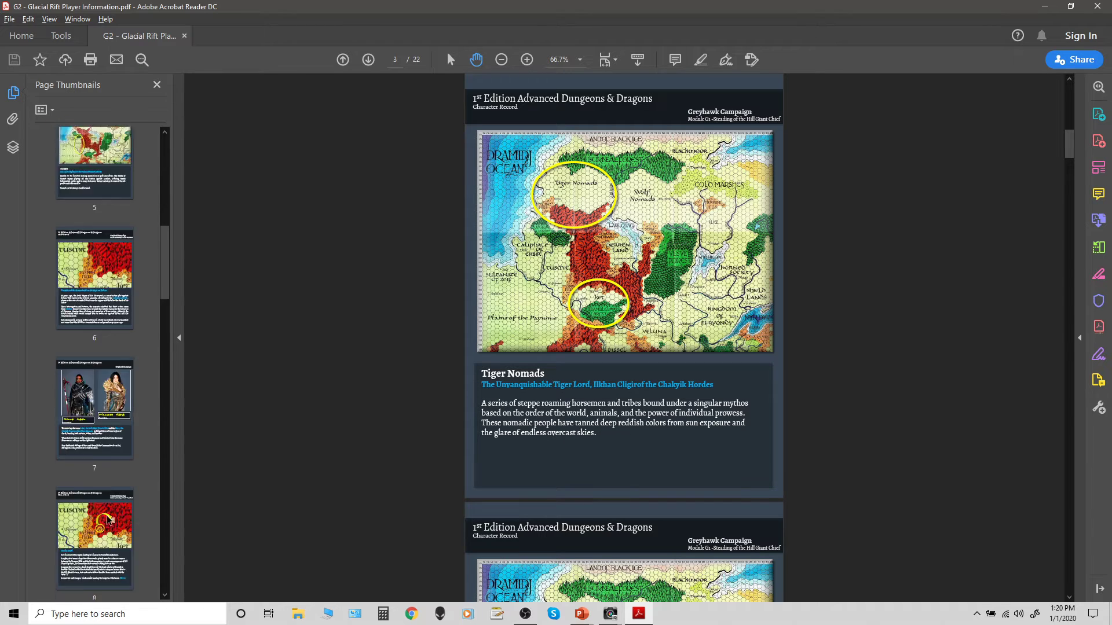
{"action": "left_click", "coordinate": [93, 456]}
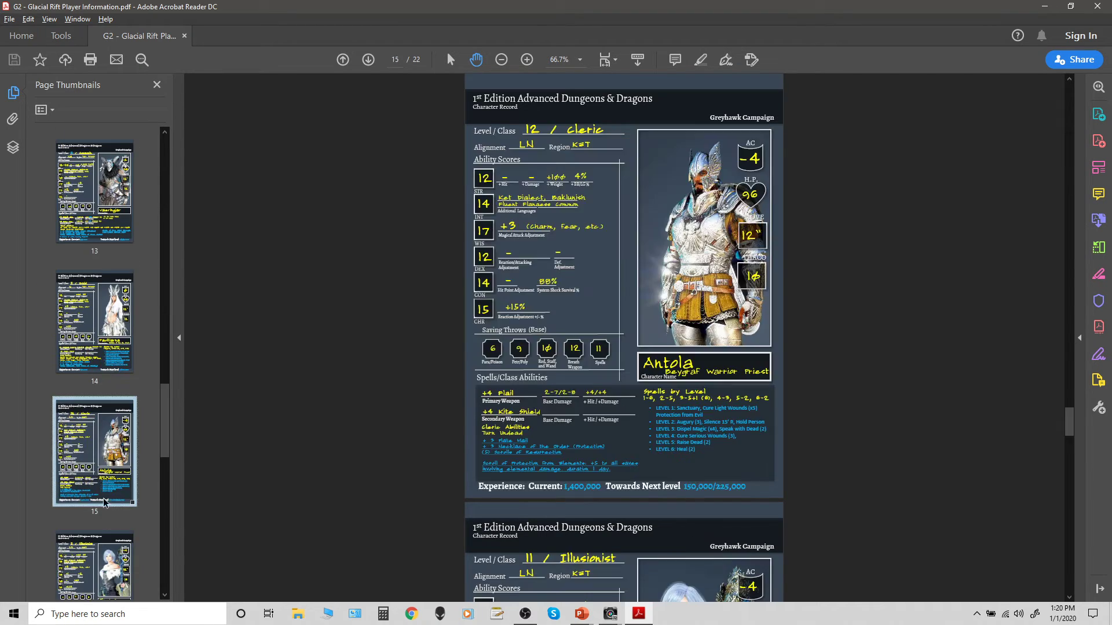
- Review the hand-drawn map and scroll handouts on pages 18 to 20 of the PDF
{"action": "scroll", "coordinate": [93, 456], "scroll_direction": "down", "scroll_amount": 4}
{"action": "left_click", "coordinate": [99, 467]}
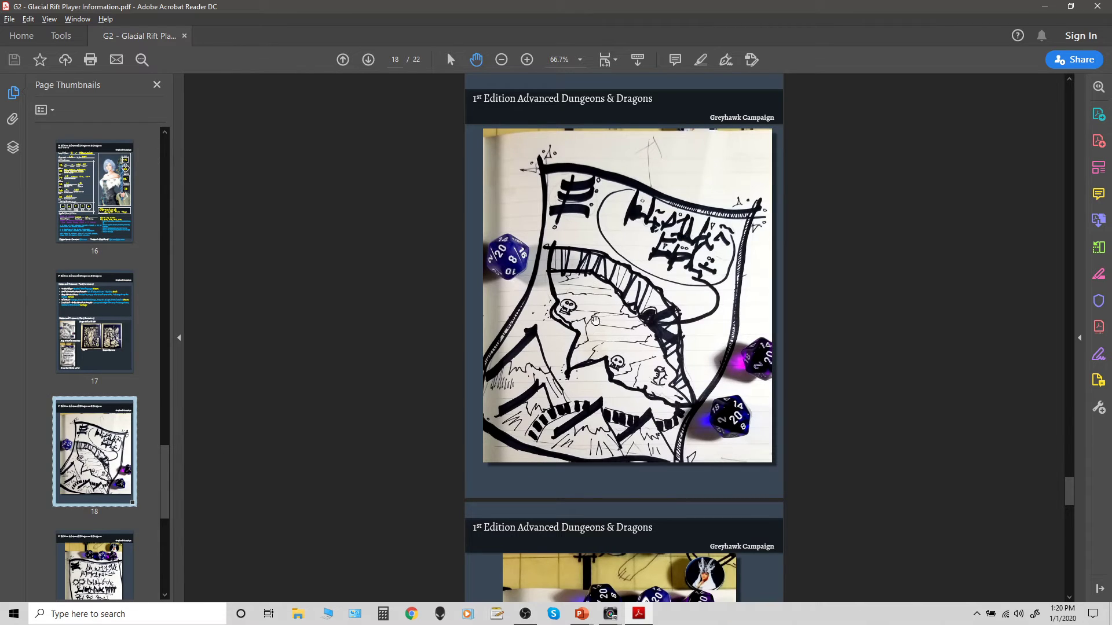
{"action": "scroll", "coordinate": [599, 322], "scroll_direction": "down", "scroll_amount": 3}
{"action": "scroll", "coordinate": [636, 449], "scroll_direction": "down", "scroll_amount": 5}
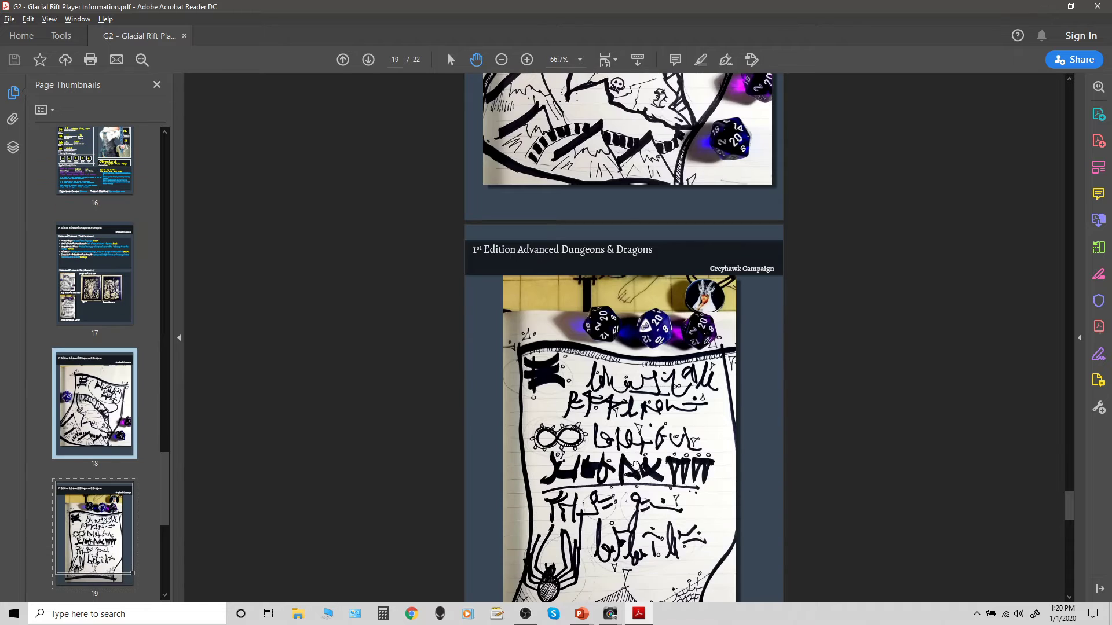
{"action": "scroll", "coordinate": [634, 443], "scroll_direction": "down", "scroll_amount": 1}
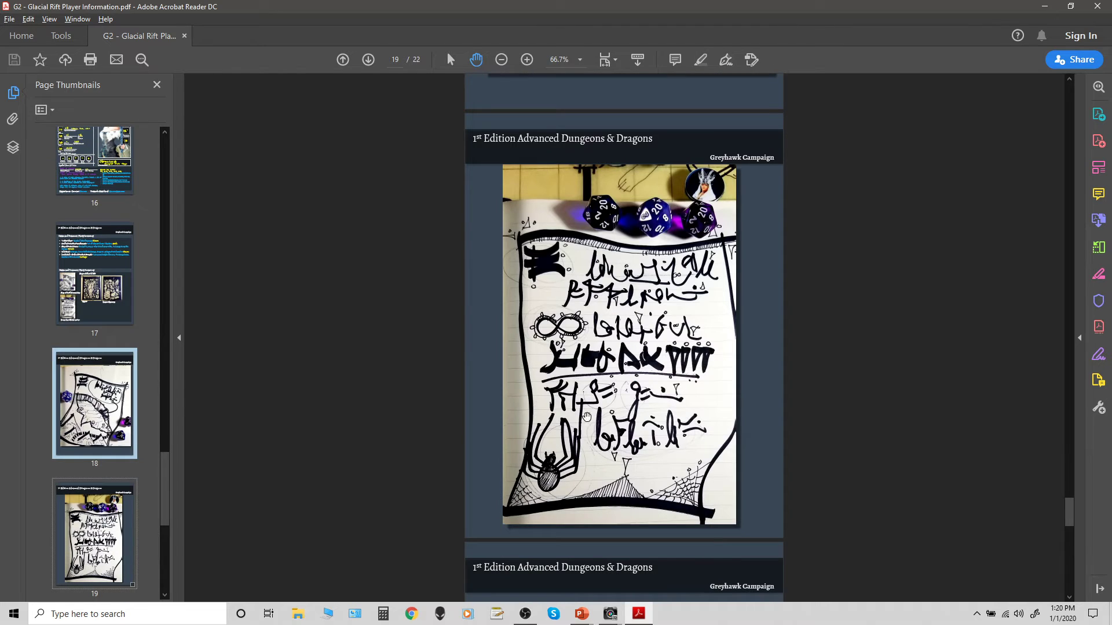
{"action": "scroll", "coordinate": [648, 481], "scroll_direction": "down", "scroll_amount": 4}
{"action": "scroll", "coordinate": [591, 476], "scroll_direction": "down", "scroll_amount": 3}
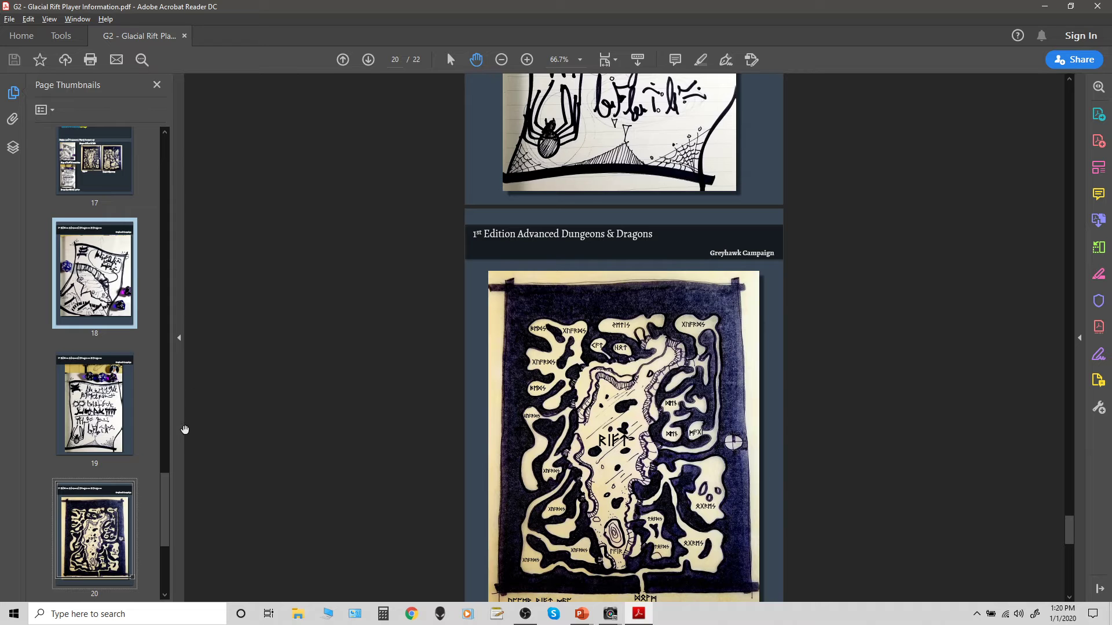
- Switch to the Presentation1 file in PowerPoint and move the banner picture on slide 2 down toward the slide's middle
{"action": "mouse_move", "coordinate": [581, 613]}
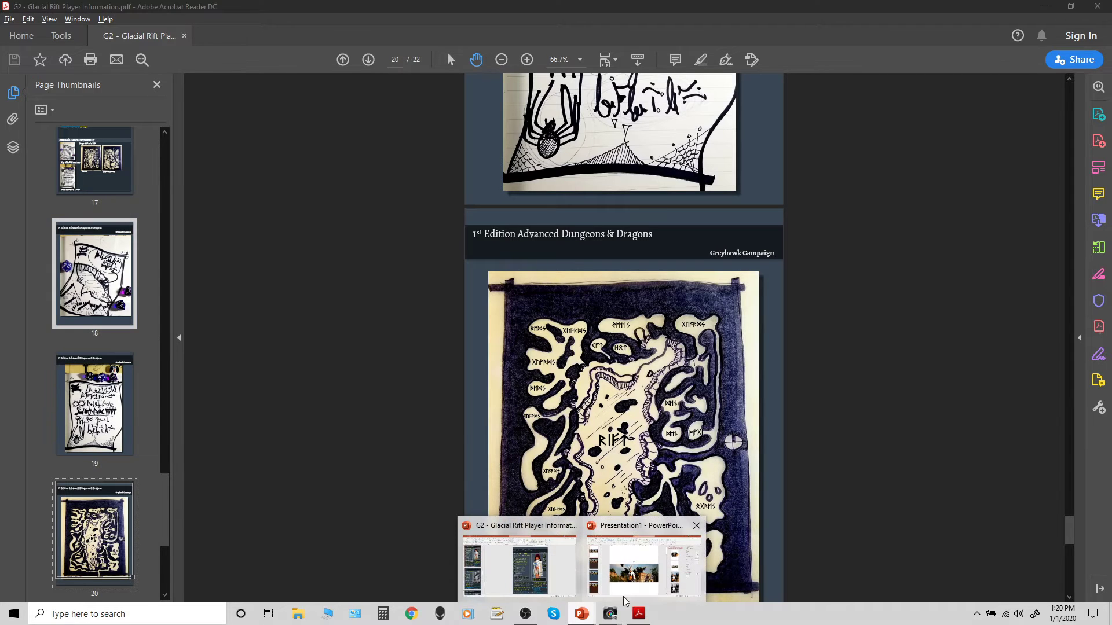
{"action": "left_click", "coordinate": [653, 525]}
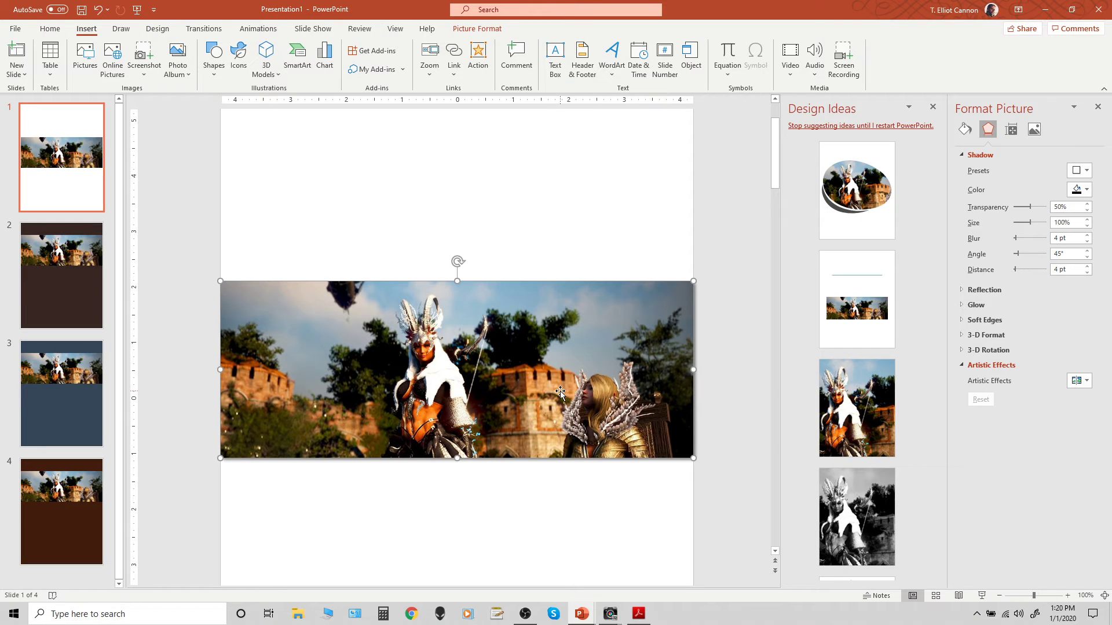
{"action": "left_click", "coordinate": [72, 282]}
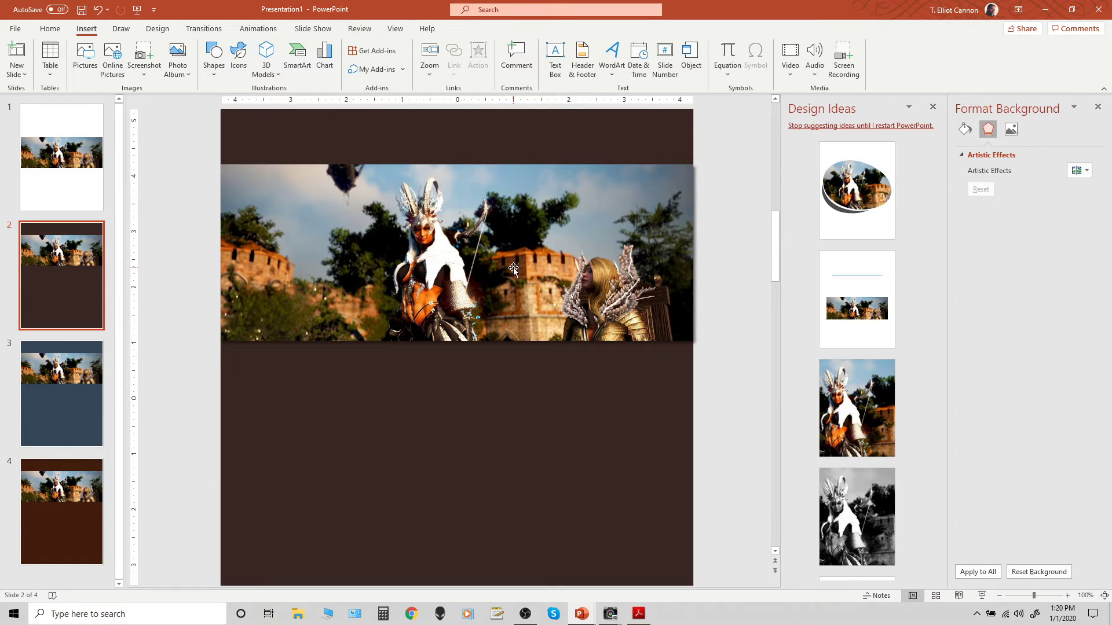
{"action": "left_click_drag", "start_coordinate": [513, 268], "coordinate": [510, 366]}
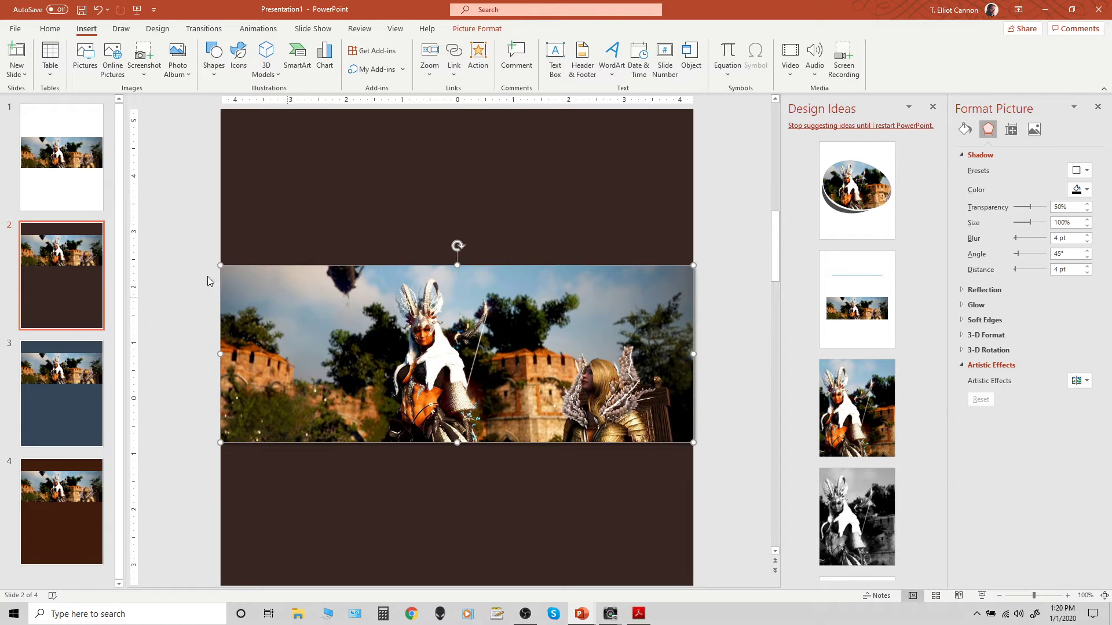
- Move the banner picture on slide 1 up, leaving a blank strip above it at the top of the slide
{"action": "left_click", "coordinate": [55, 198]}
{"action": "left_click_drag", "start_coordinate": [488, 324], "coordinate": [488, 309]}
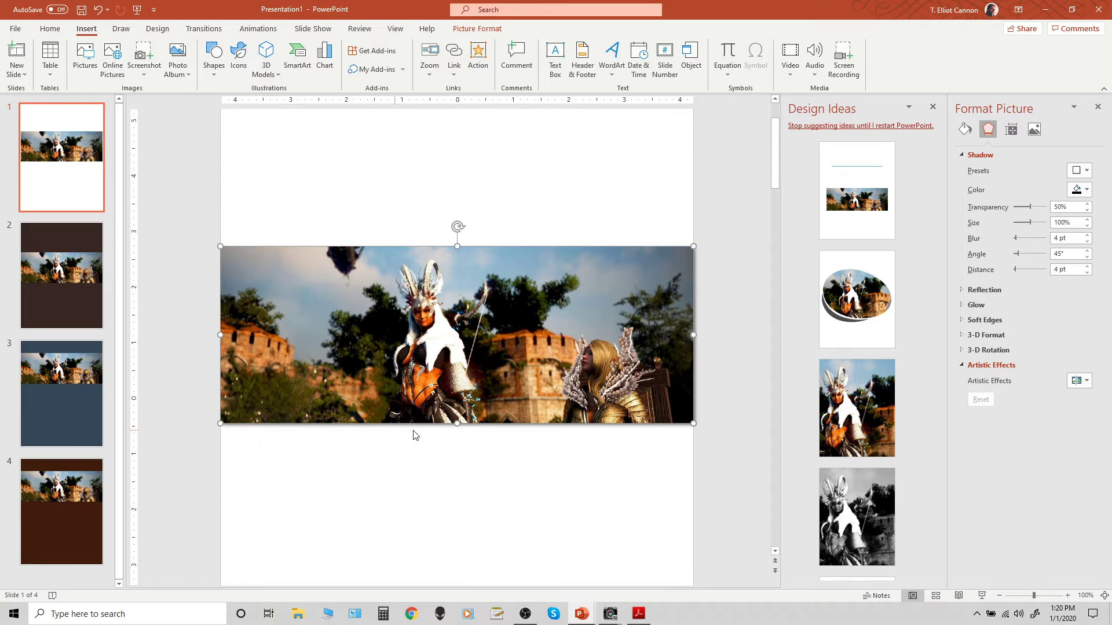
{"action": "left_click_drag", "start_coordinate": [577, 341], "coordinate": [575, 268]}
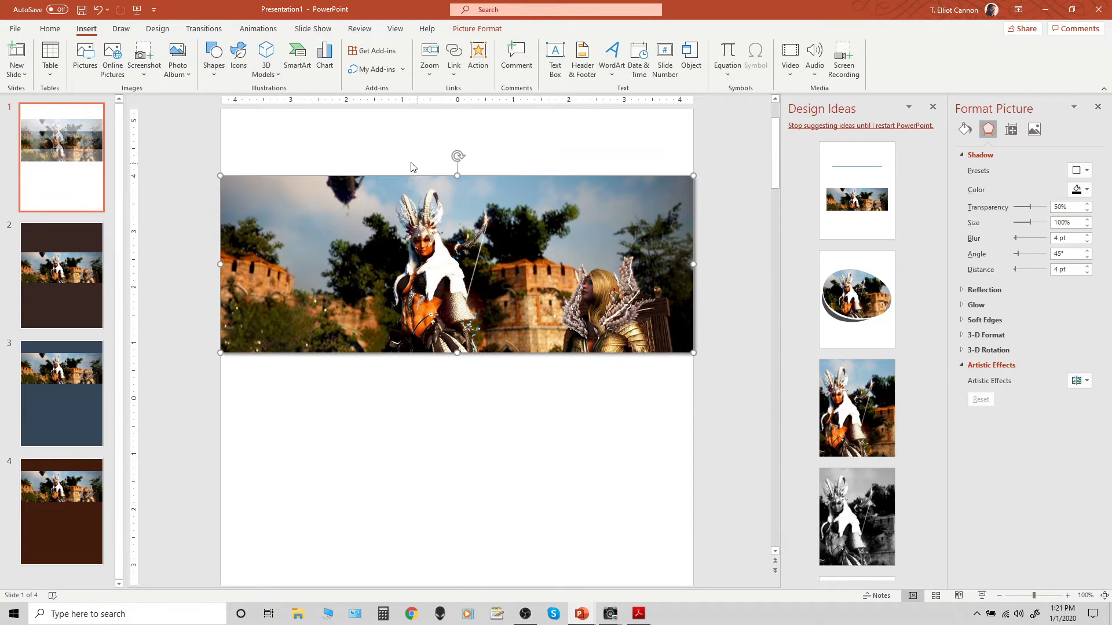
{"action": "left_click", "coordinate": [363, 138]}
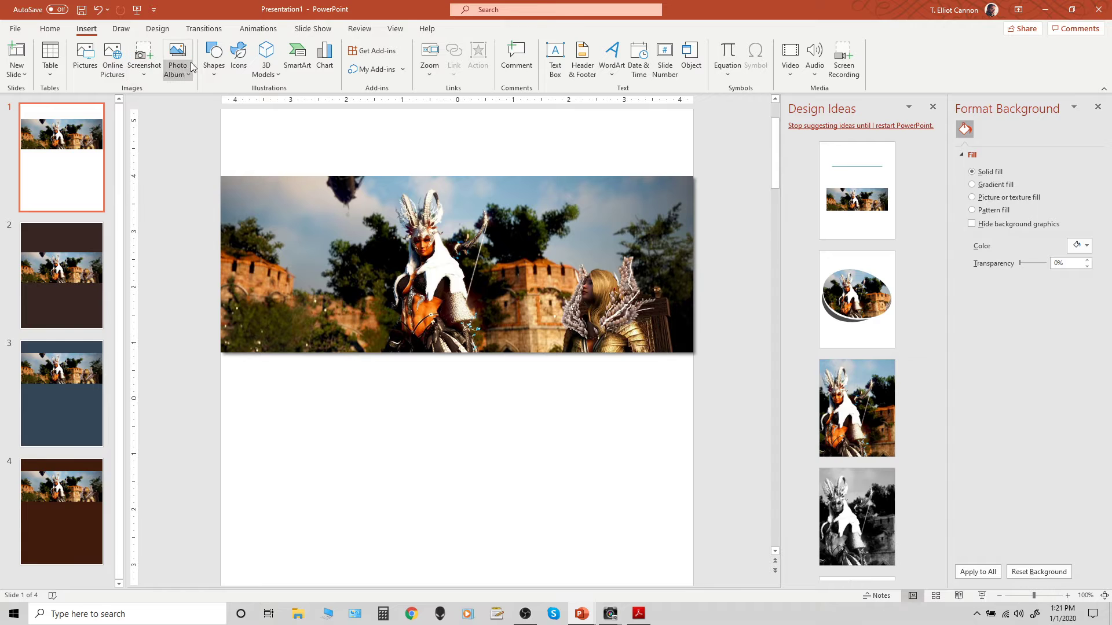
- Draw a rectangle about 0.7" high and 8.43" wide above the banner picture, starting at the slide's left edge
{"action": "left_click", "coordinate": [214, 58]}
{"action": "left_click", "coordinate": [234, 105]}
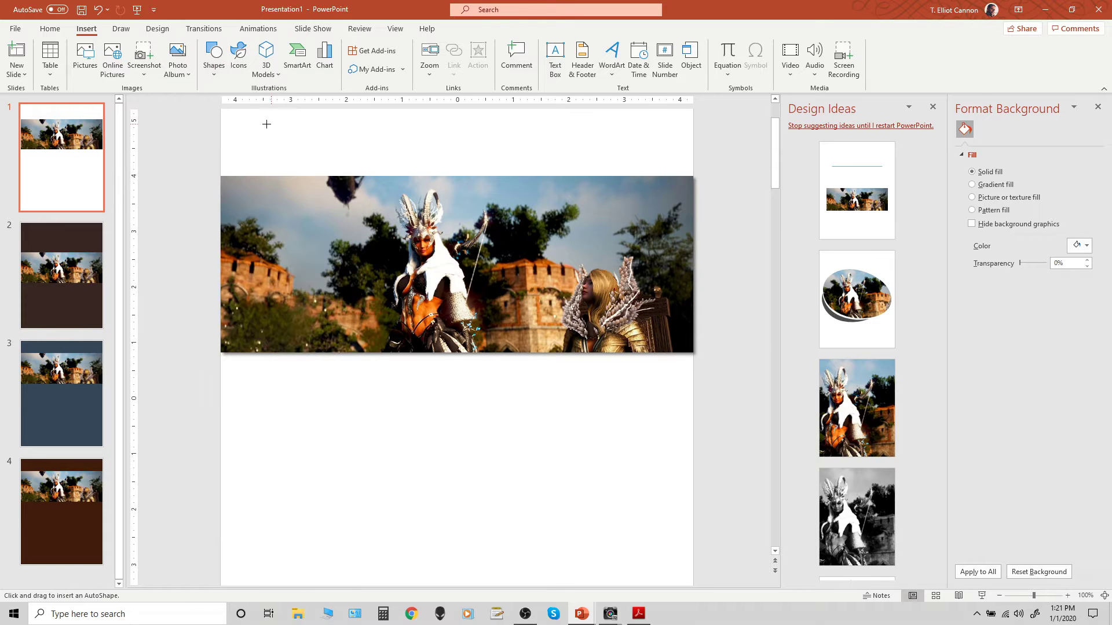
{"action": "left_click_drag", "start_coordinate": [246, 141], "coordinate": [689, 157]}
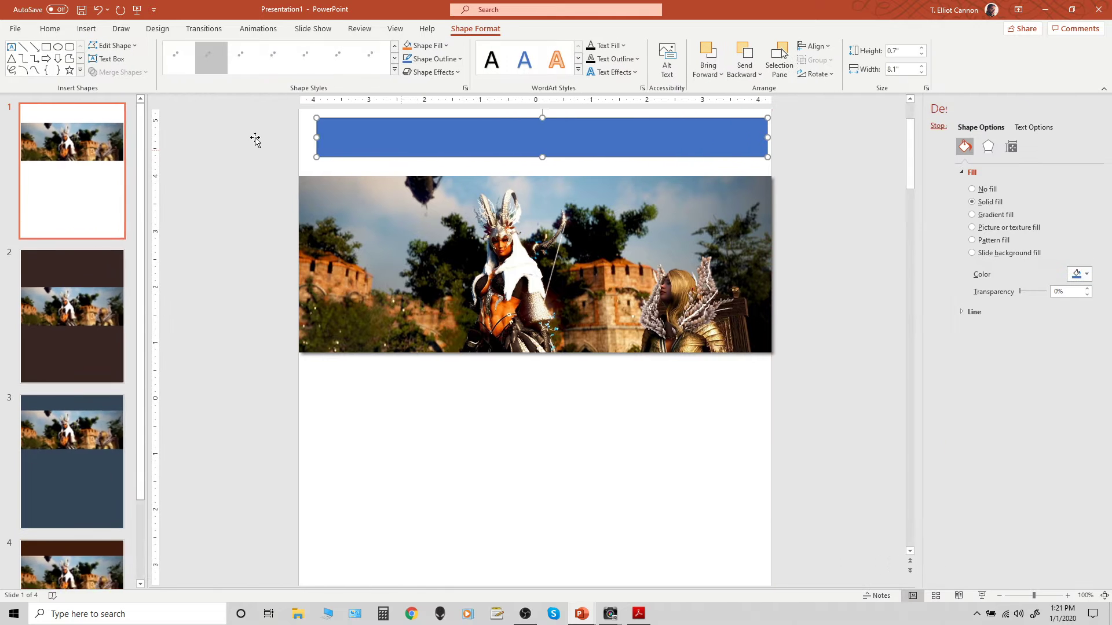
{"action": "left_click_drag", "start_coordinate": [335, 137], "coordinate": [316, 139]}
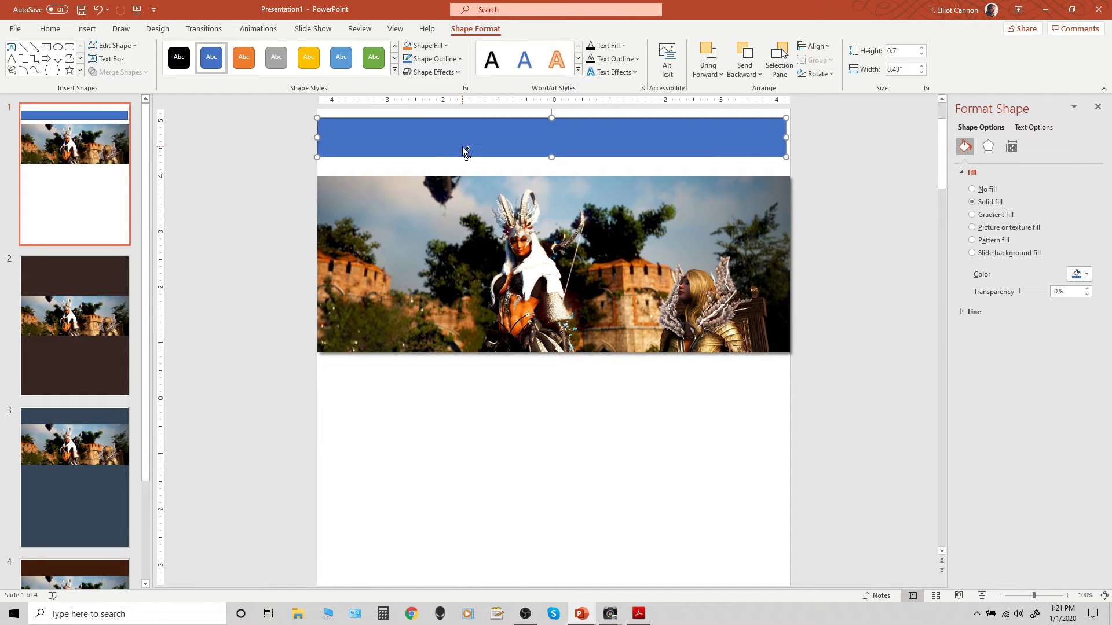
- Fill the rectangle above the banner with solid mid-gray and remove its outline
{"action": "left_click", "coordinate": [1083, 275]}
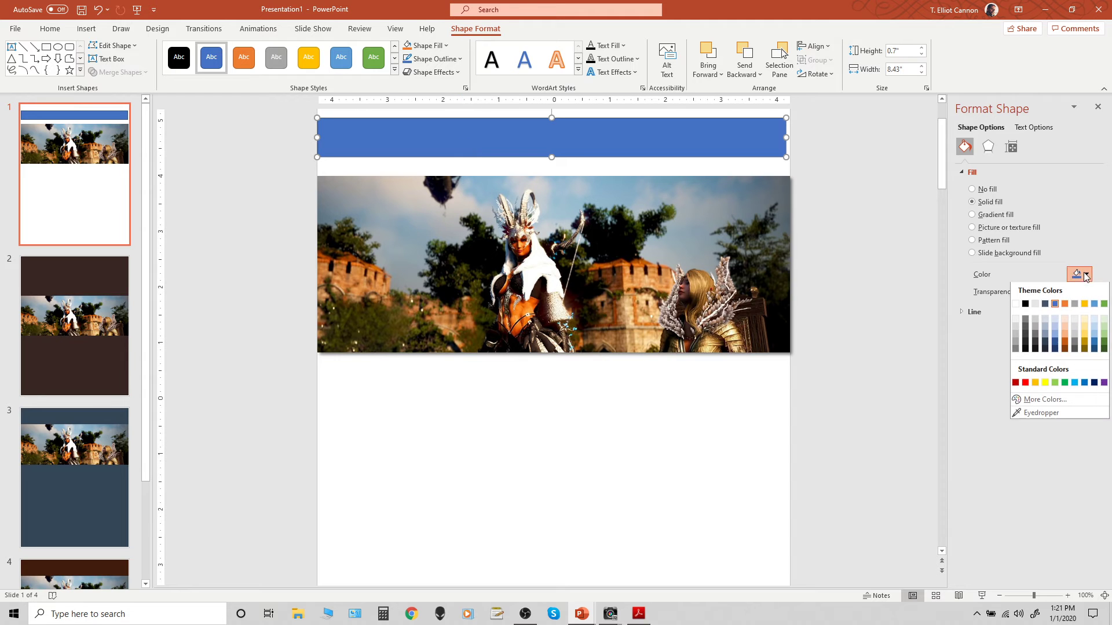
{"action": "left_click", "coordinate": [1024, 320]}
{"action": "left_click", "coordinate": [974, 312]}
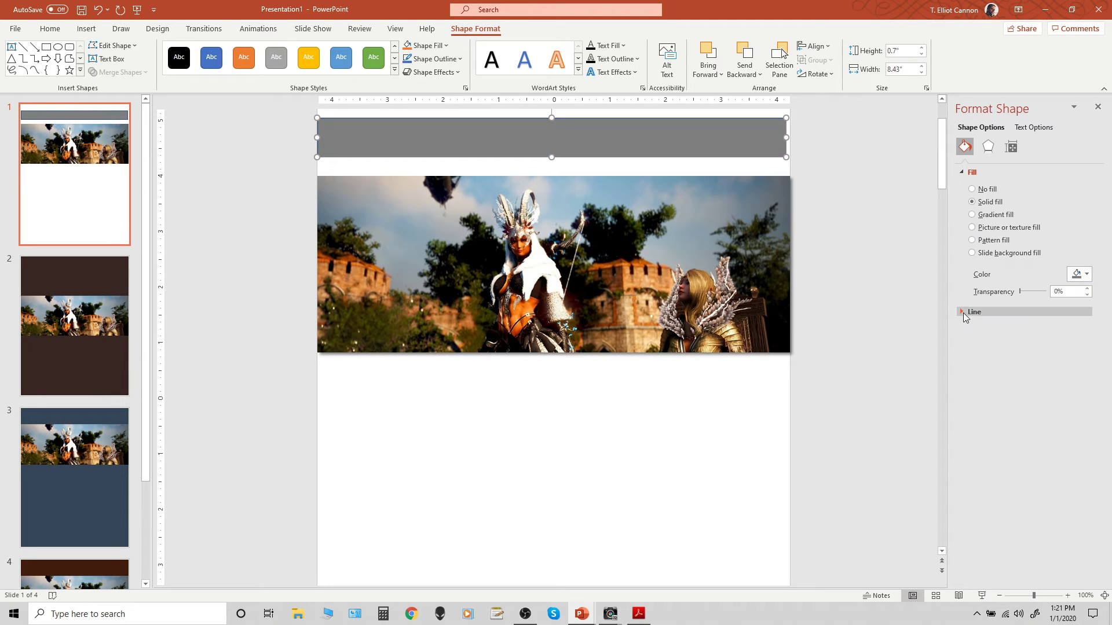
{"action": "left_click", "coordinate": [973, 329]}
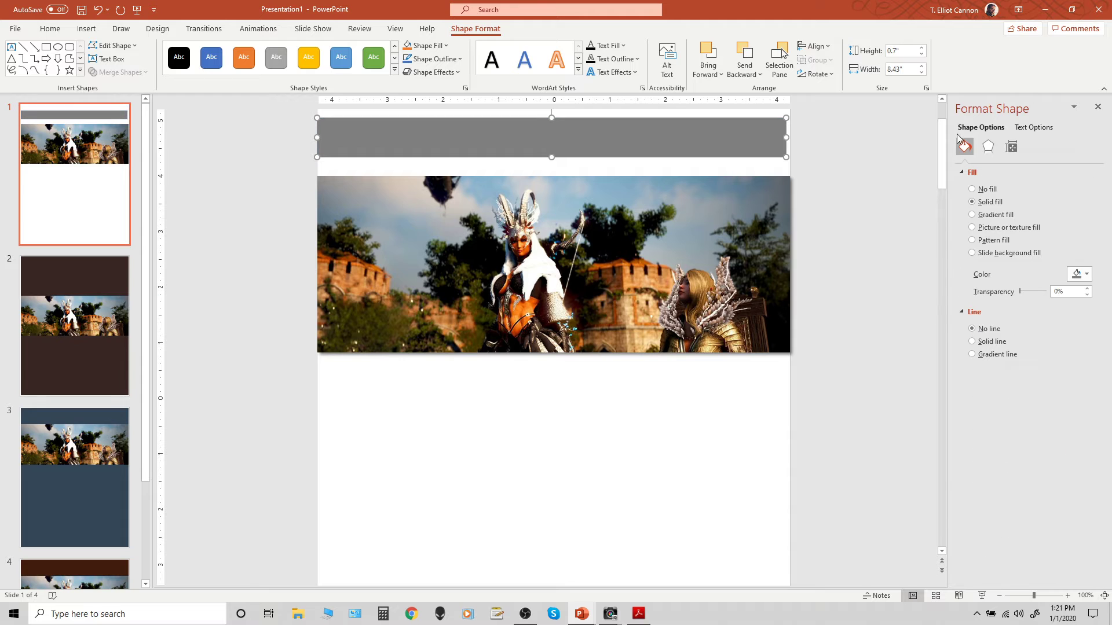
- Give the gray rectangle a black shadow with 50% transparency and a 45° angle
{"action": "left_click", "coordinate": [988, 147]}
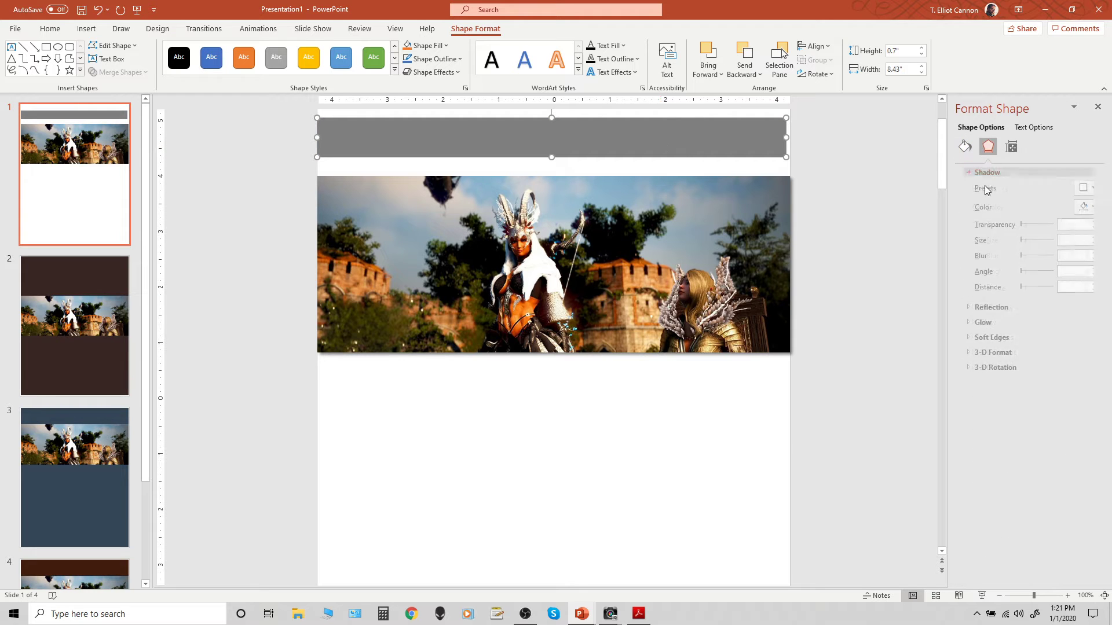
{"action": "left_click", "coordinate": [980, 172]}
{"action": "left_click", "coordinate": [1080, 206]}
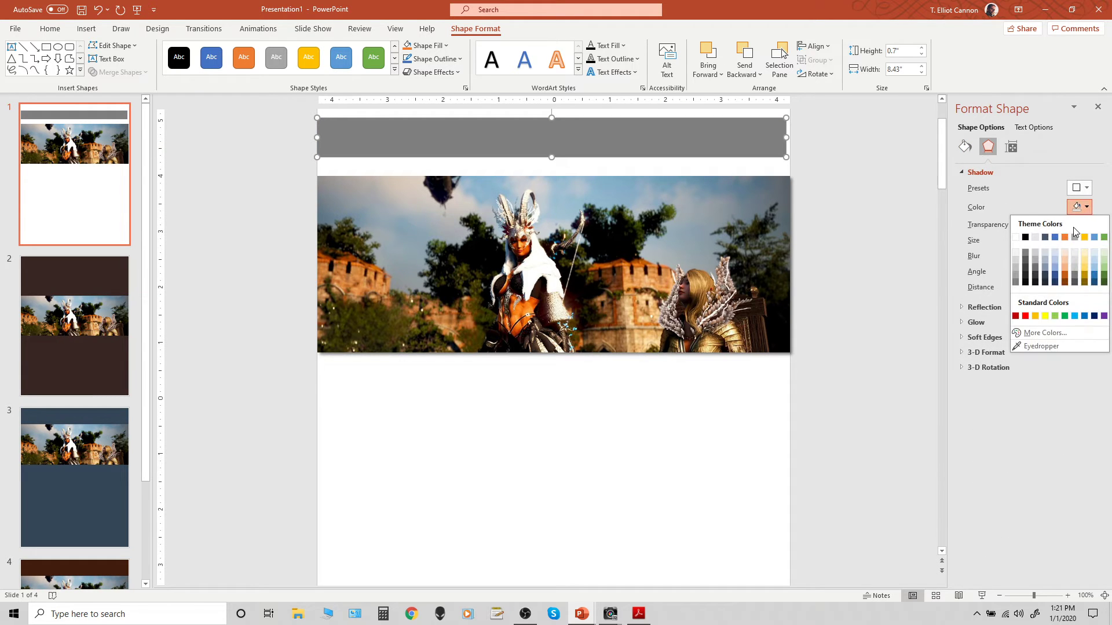
{"action": "left_click", "coordinate": [1025, 237]}
{"action": "left_click_drag", "start_coordinate": [1074, 224], "coordinate": [1040, 230]}
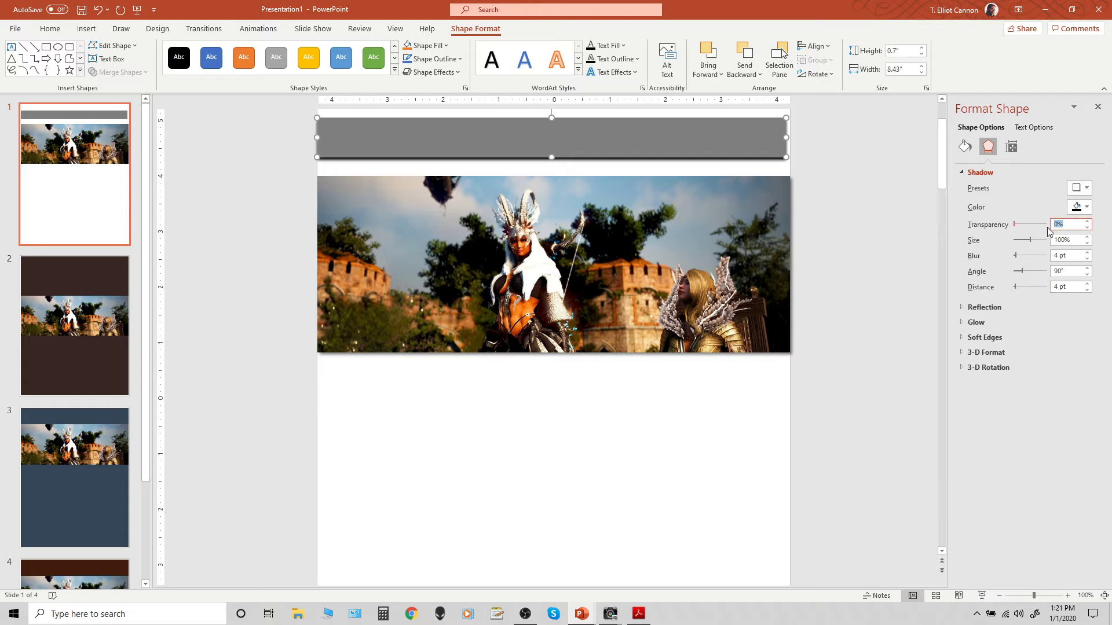
{"action": "type", "text": "50"}
{"action": "key", "text": "Return"}
{"action": "left_click_drag", "start_coordinate": [1074, 271], "coordinate": [1041, 272]}
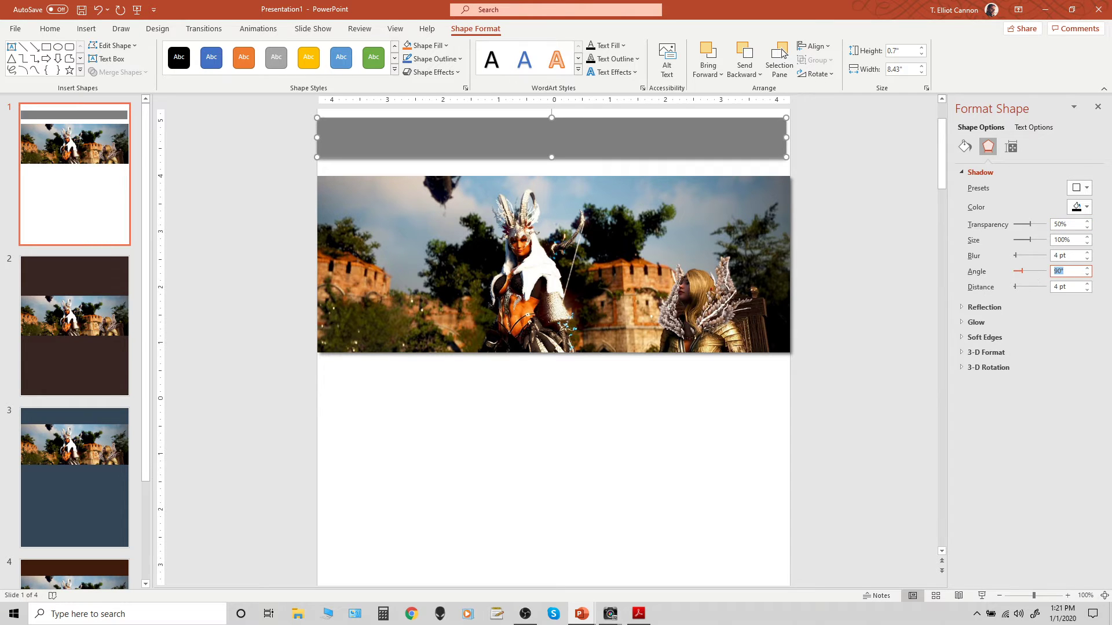
{"action": "left_click", "coordinate": [867, 258]}
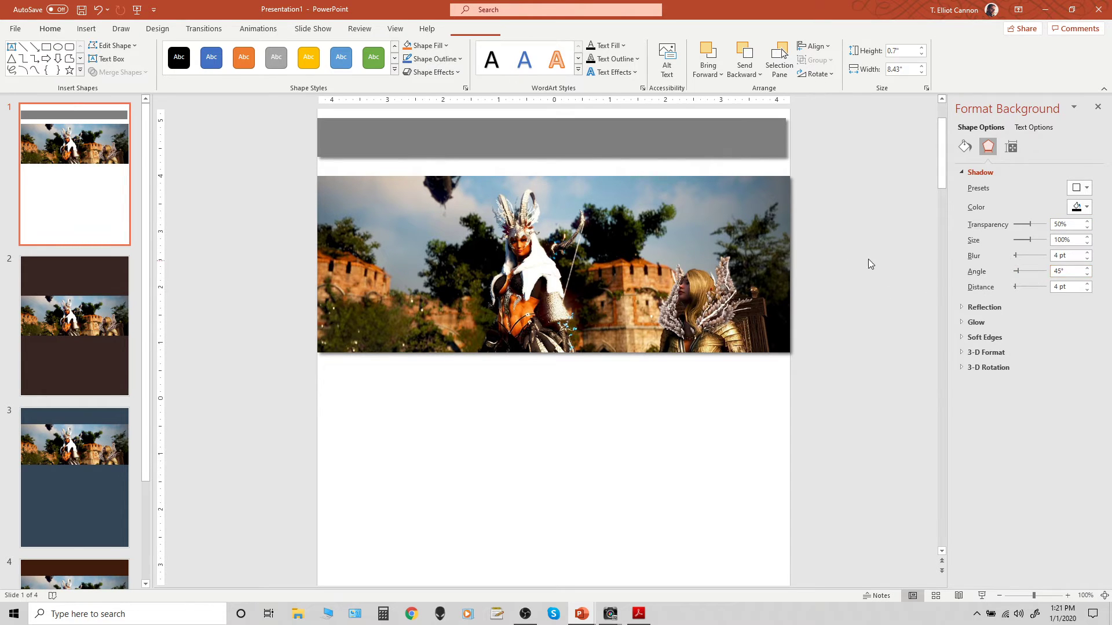
- Widen the gray rectangle to the full 8.5" slide width and place a copy of it just below the banner picture
{"action": "left_click", "coordinate": [762, 147]}
{"action": "left_click_drag", "start_coordinate": [786, 138], "coordinate": [788, 137]}
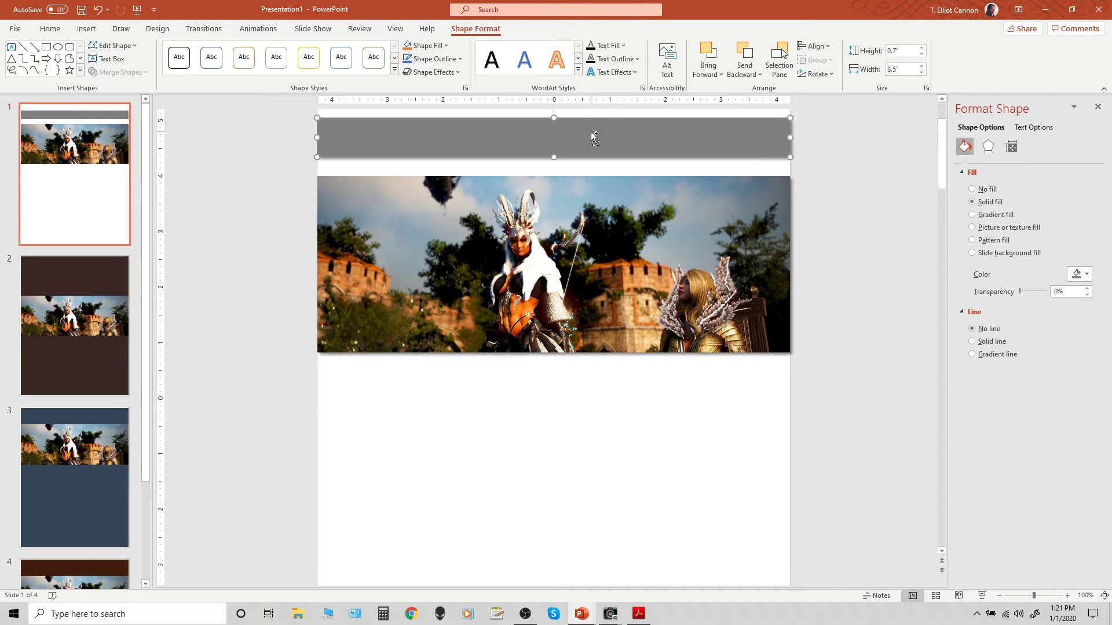
{"action": "key", "text": "ctrl+c"}
{"action": "key", "text": "ctrl+v"}
{"action": "left_click_drag", "start_coordinate": [591, 142], "coordinate": [586, 378]}
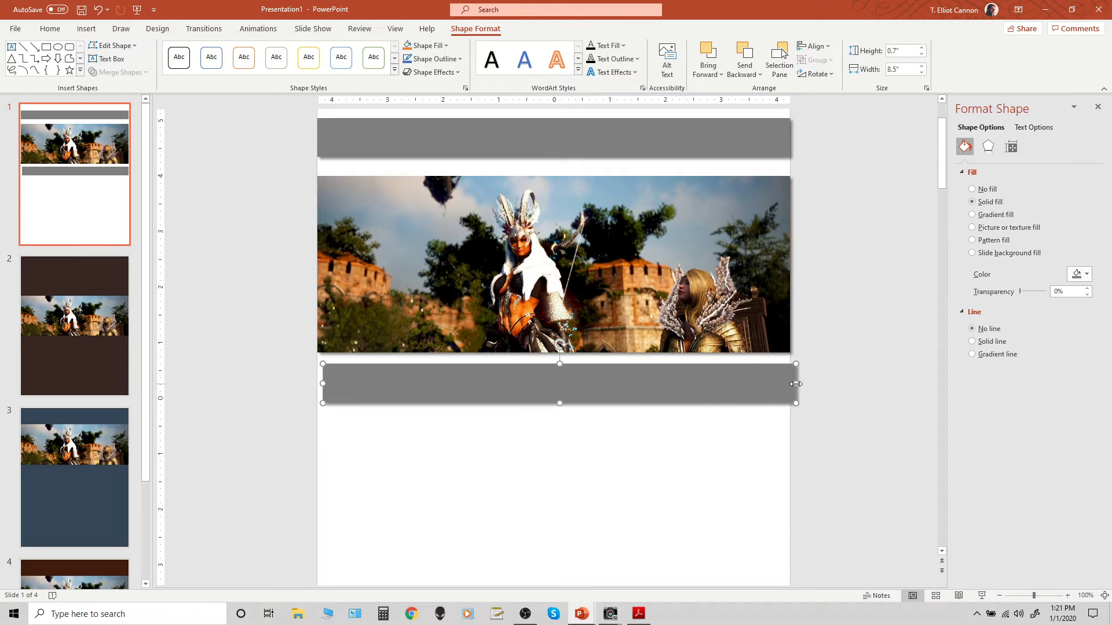
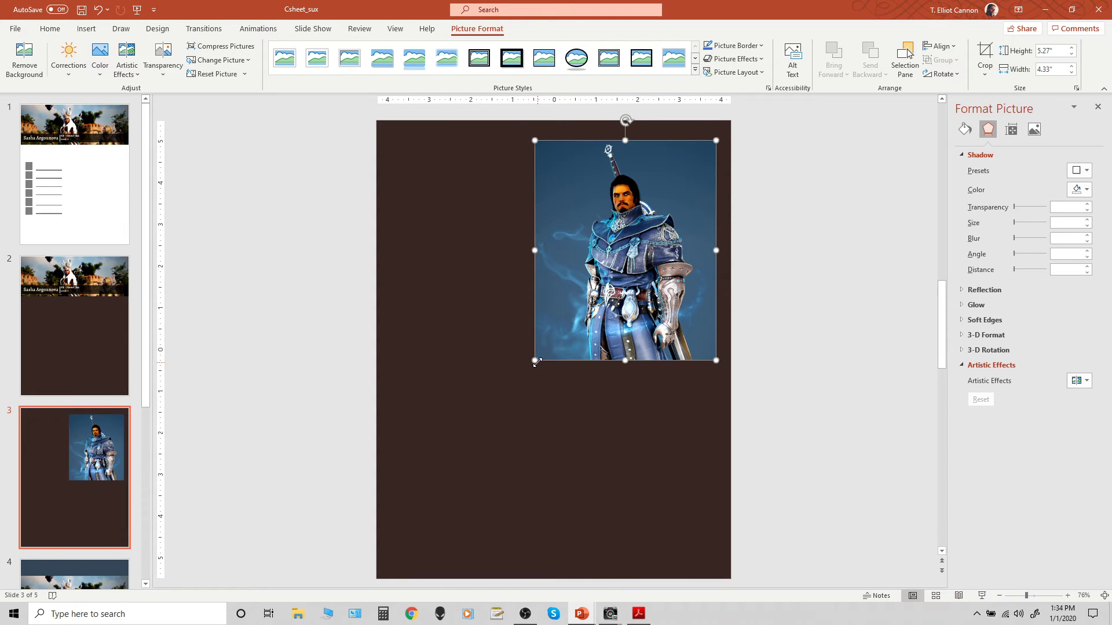
- Shrink slide 3's portrait to about 3.93" wide by 4.78" high and paste a copy of slide 2's dark title bar there
{"action": "left_click_drag", "start_coordinate": [535, 363], "coordinate": [554, 336]}
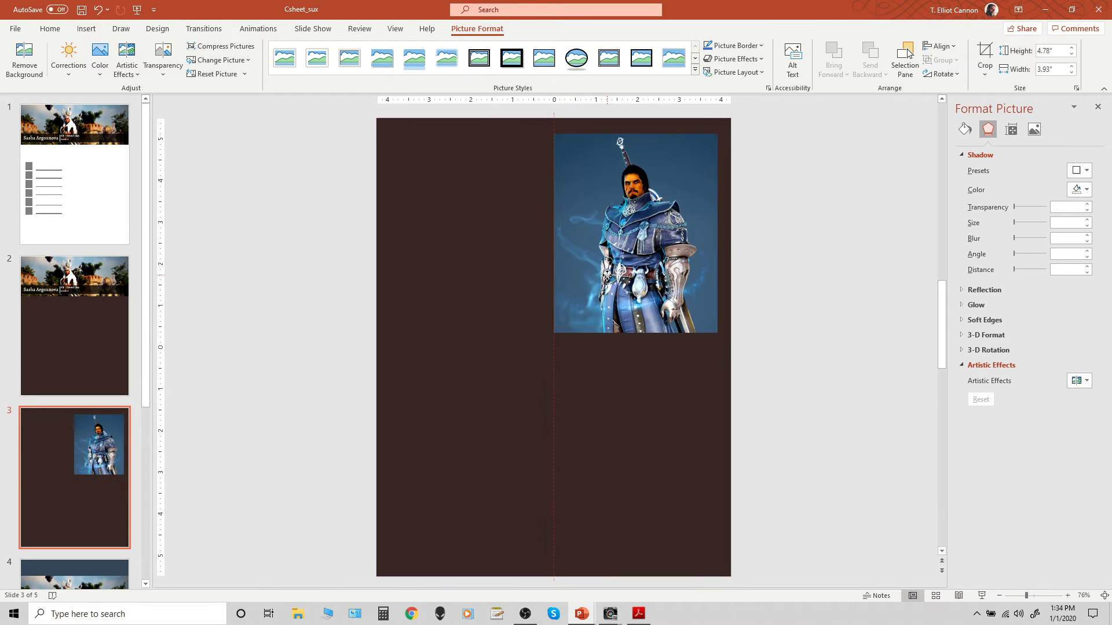
{"action": "left_click", "coordinate": [81, 298]}
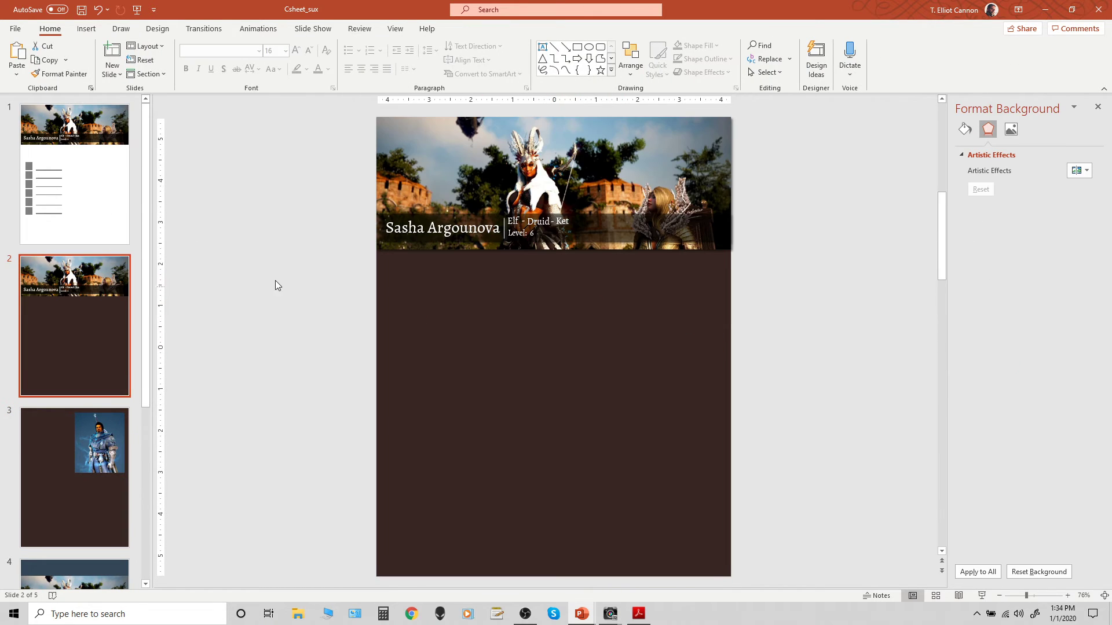
{"action": "left_click", "coordinate": [647, 227]}
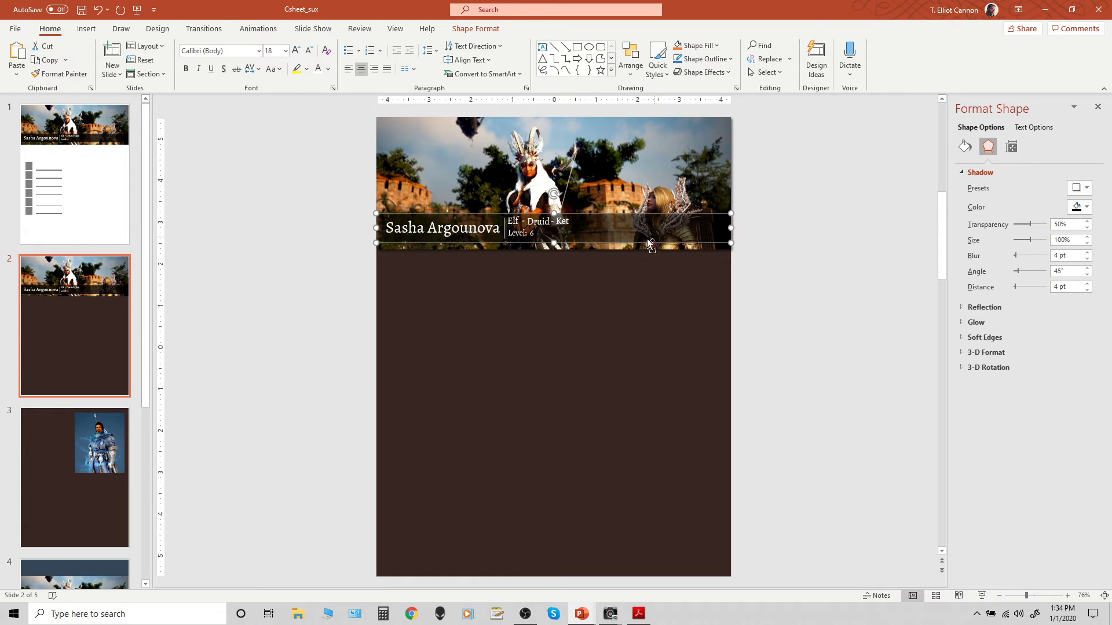
{"action": "left_click", "coordinate": [102, 474]}
{"action": "key", "text": "ctrl+v"}
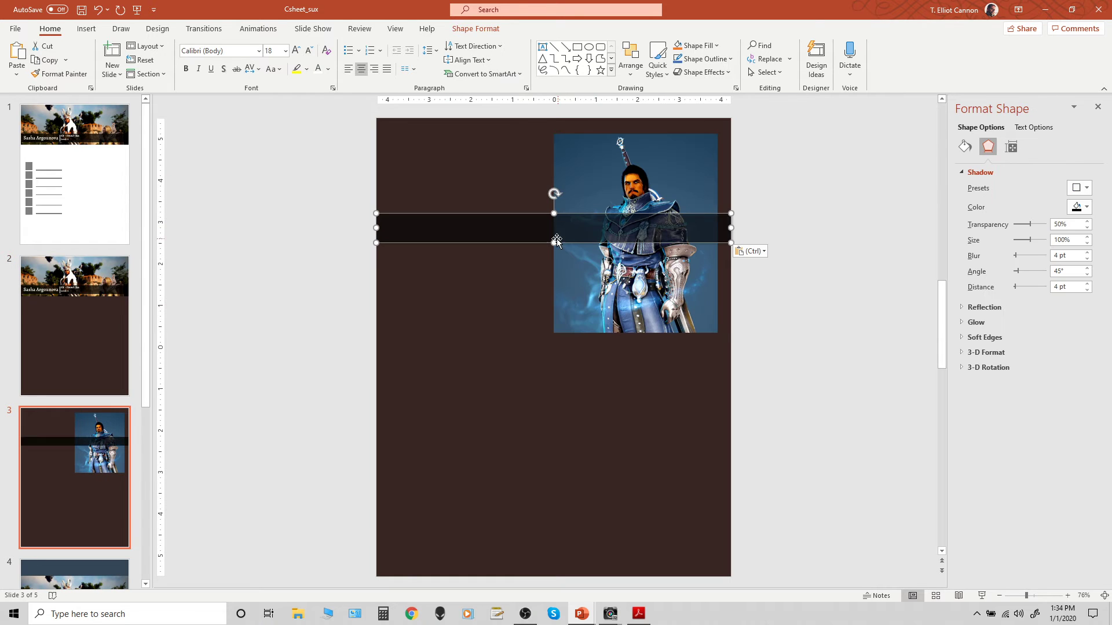
- Reshape the pasted dark bar into a panel covering the portrait on slide 3 with a narrow margin on every side
{"action": "left_click_drag", "start_coordinate": [549, 224], "coordinate": [548, 149]}
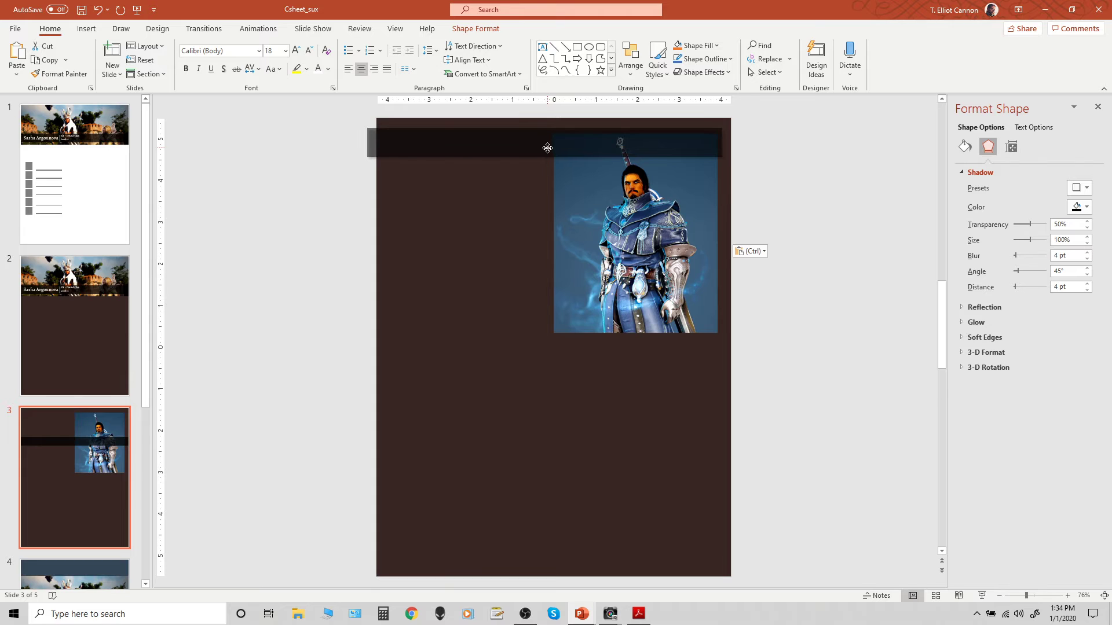
{"action": "left_click_drag", "start_coordinate": [364, 148], "coordinate": [549, 150]}
{"action": "left_click_drag", "start_coordinate": [635, 158], "coordinate": [647, 342]}
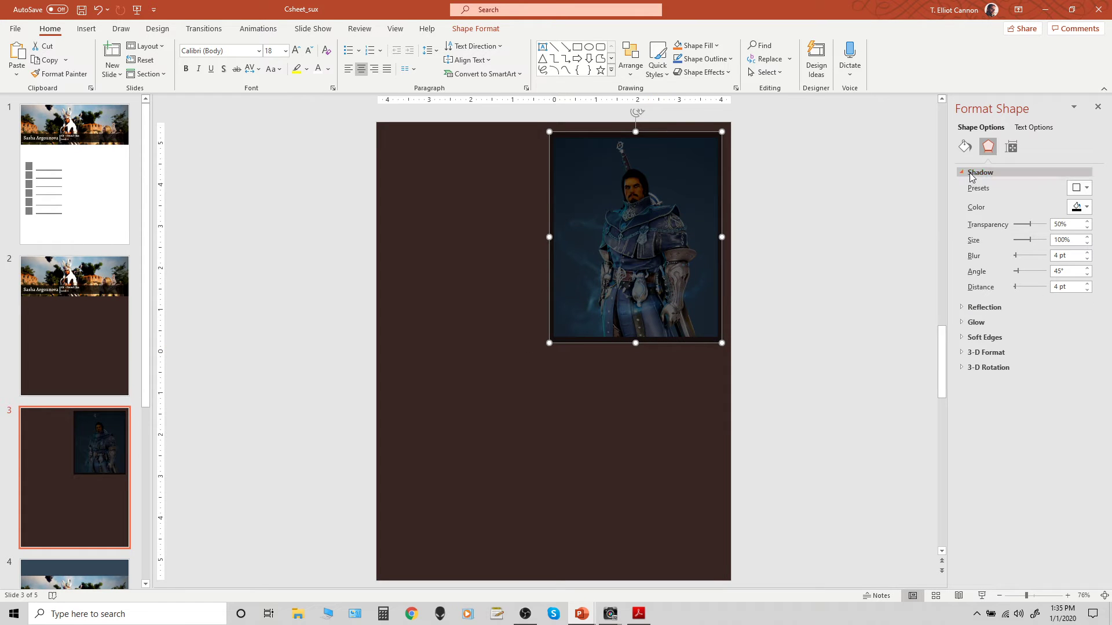
- Shift the dark panel aside from the portrait and set its fill transparency to 25%
{"action": "left_click_drag", "start_coordinate": [622, 209], "coordinate": [479, 206]}
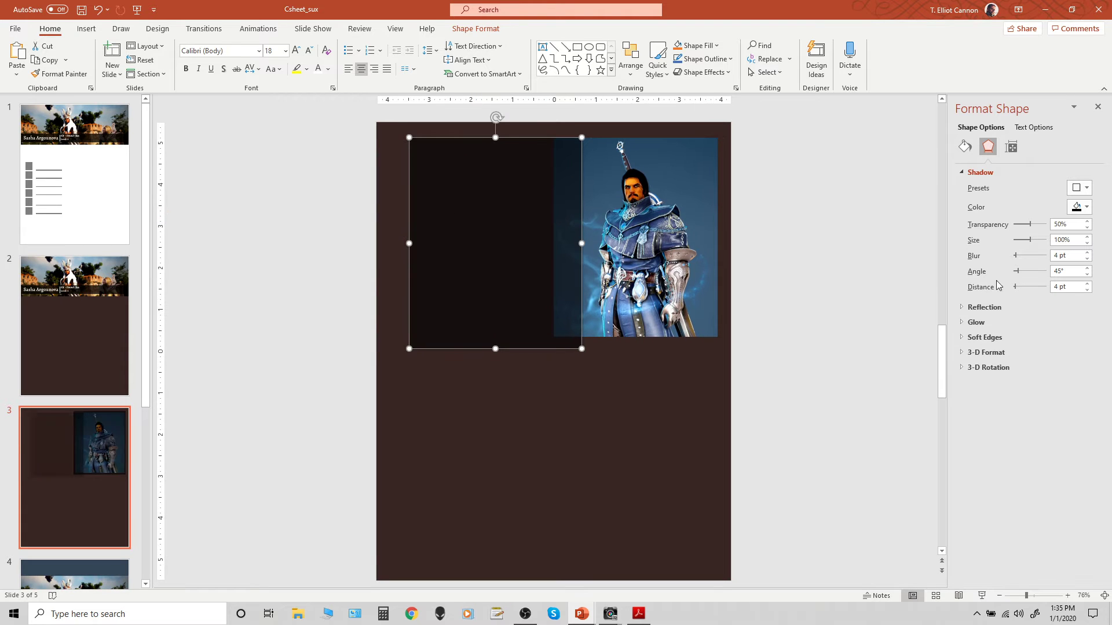
{"action": "left_click", "coordinate": [964, 150]}
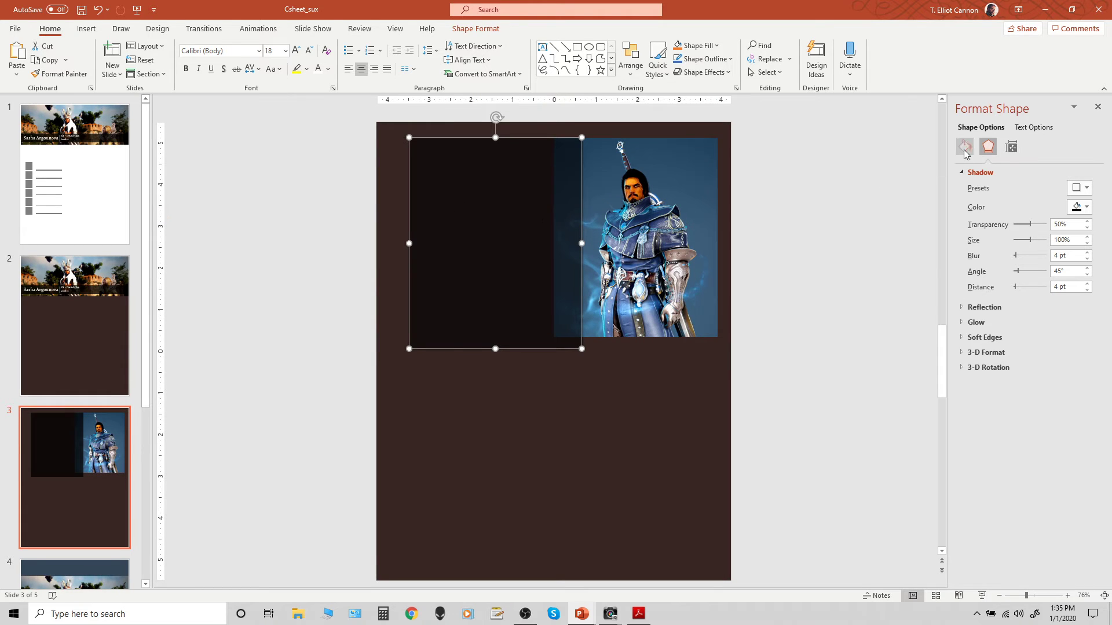
{"action": "left_click_drag", "start_coordinate": [1067, 294], "coordinate": [1046, 296]}
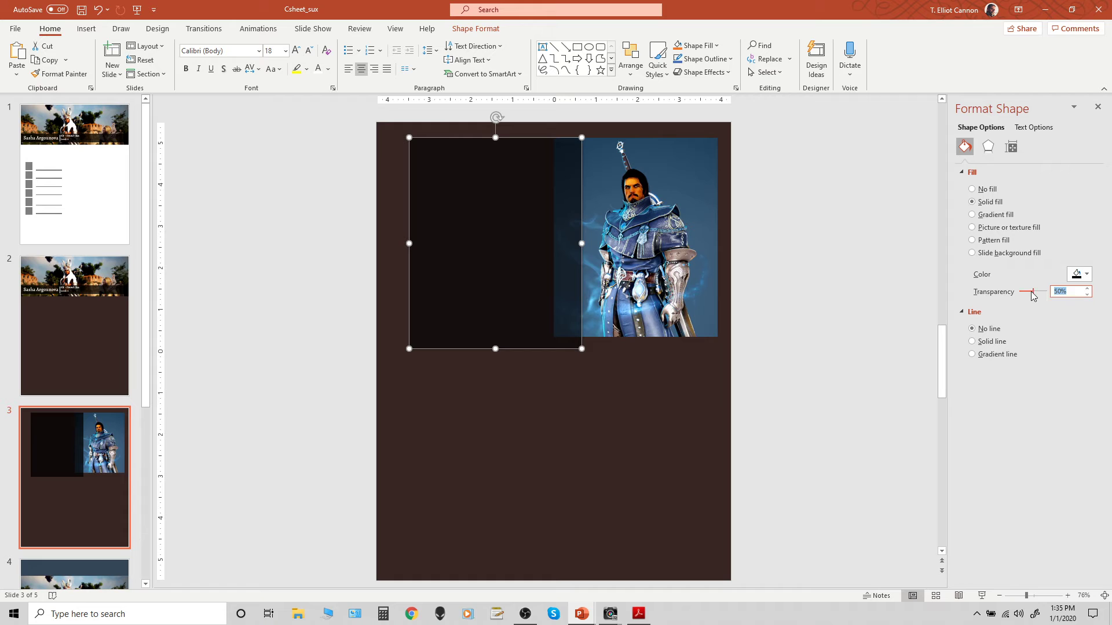
{"action": "type", "text": "25"}
{"action": "key", "text": "Return"}
- Align the dark panel over the portrait again and send it to the back as a frame
{"action": "left_click_drag", "start_coordinate": [512, 253], "coordinate": [654, 244]}
{"action": "right_click", "coordinate": [655, 244]}
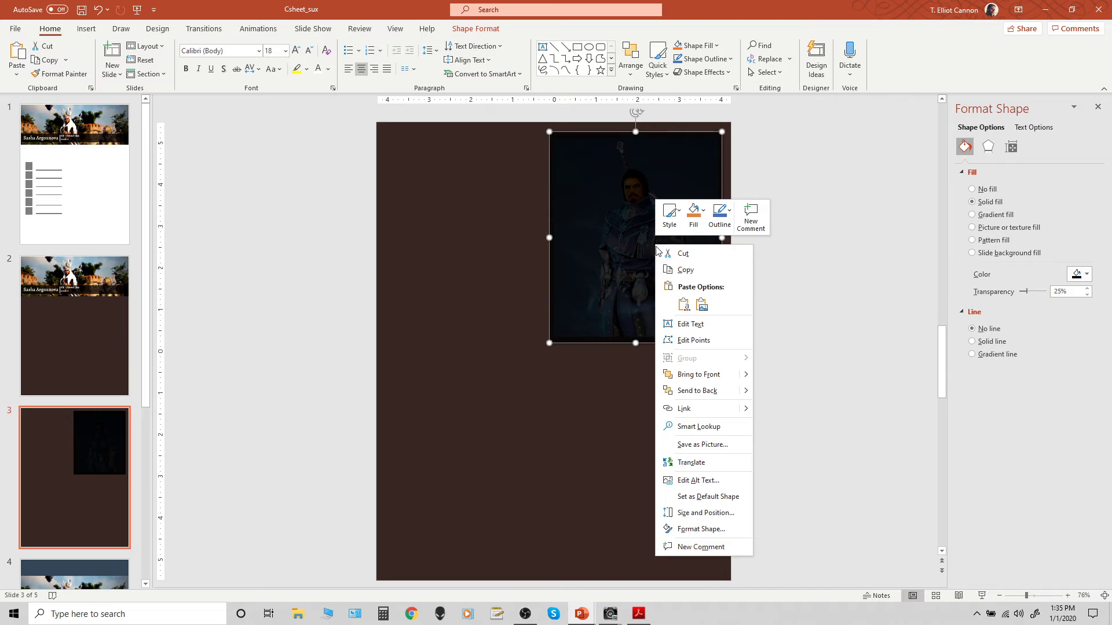
{"action": "left_click", "coordinate": [697, 390]}
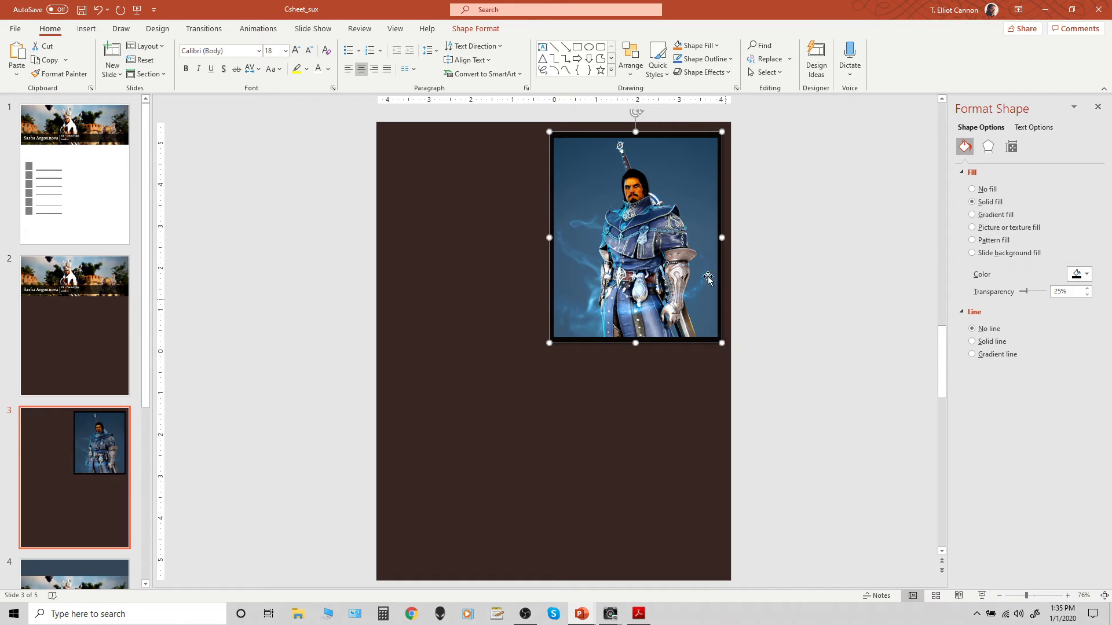
- Select the portrait picture on slide 3 and send it to the back, behind the dark panel
{"action": "left_click", "coordinate": [643, 223]}
{"action": "right_click", "coordinate": [643, 222]}
{"action": "left_click", "coordinate": [691, 339]}
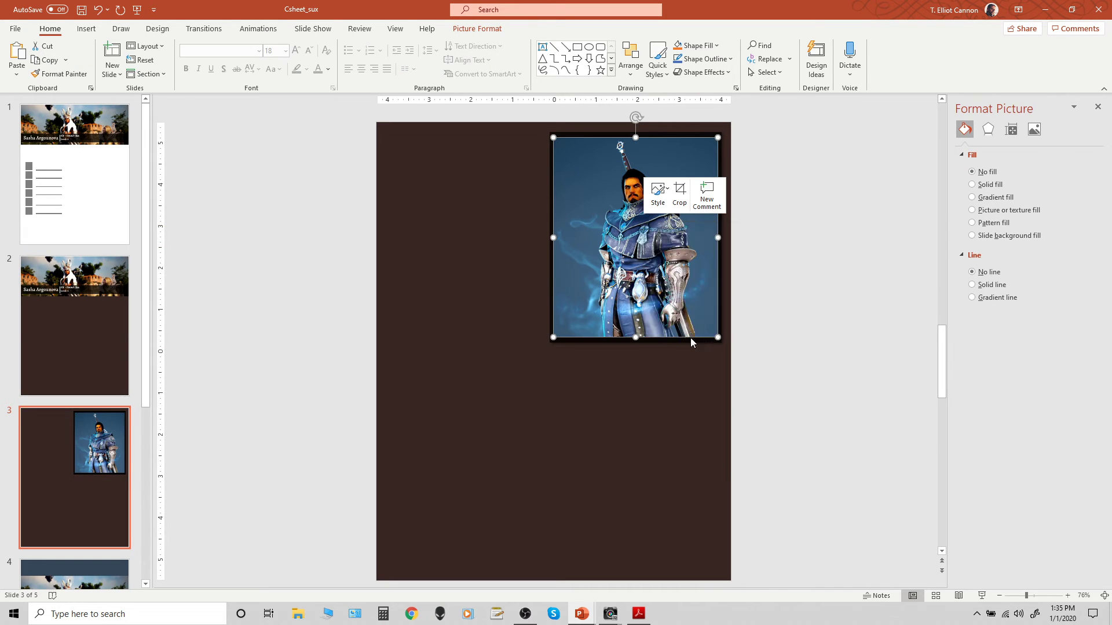
{"action": "right_click", "coordinate": [687, 261]}
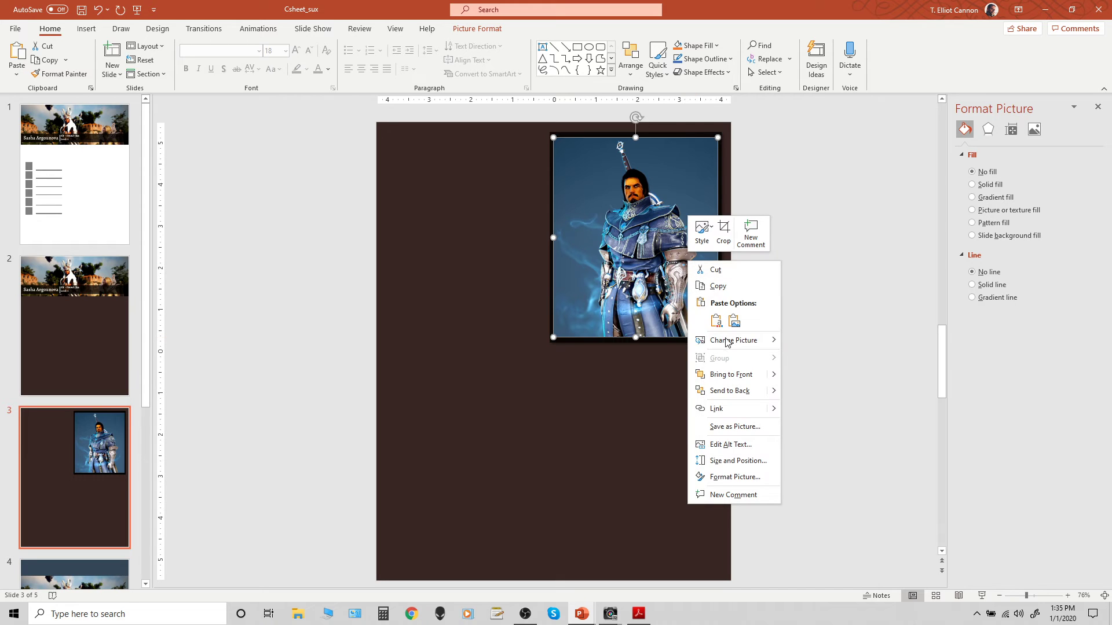
{"action": "left_click", "coordinate": [728, 393]}
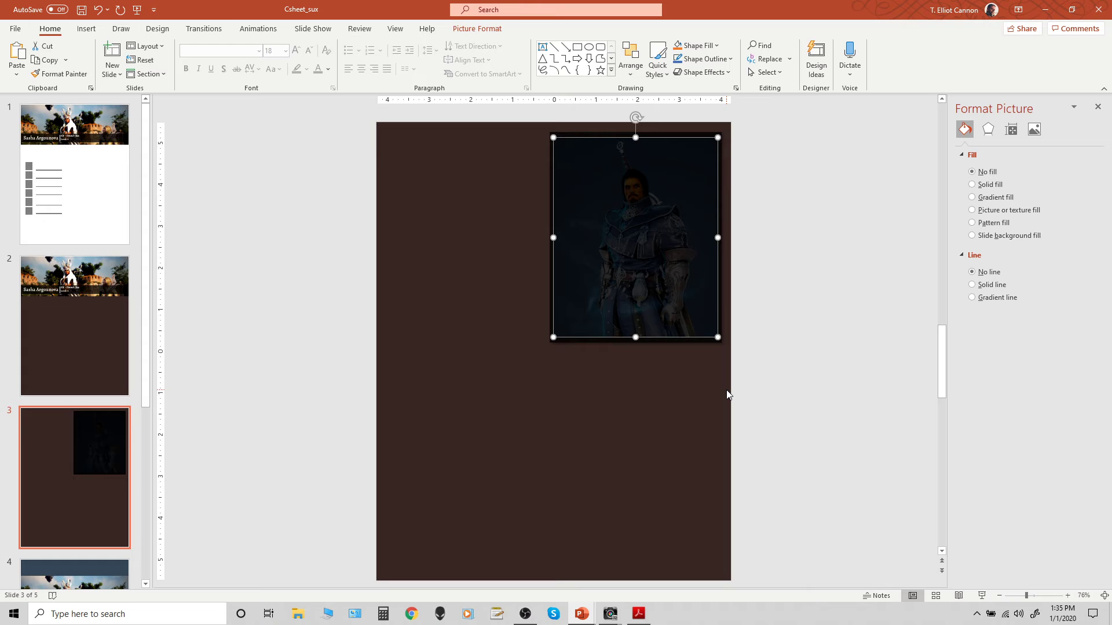
- Bring the portrait on slide 3 in front of the dark panel and align the panel behind it as an even frame
{"action": "left_click", "coordinate": [662, 250]}
{"action": "left_click_drag", "start_coordinate": [662, 250], "coordinate": [832, 283]}
{"action": "left_click", "coordinate": [674, 235]}
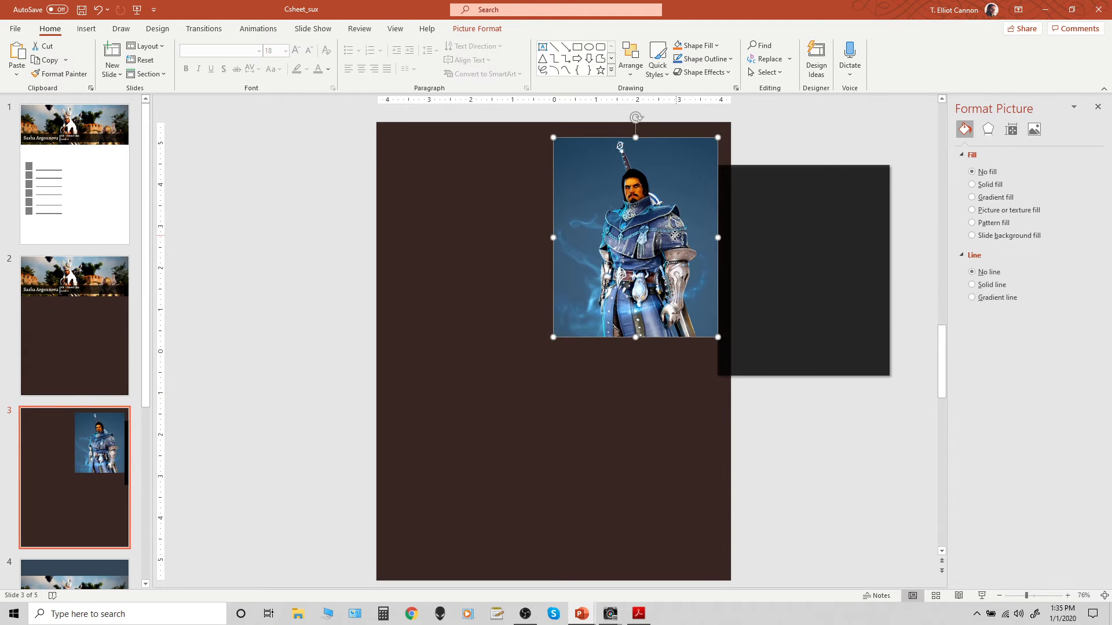
{"action": "right_click", "coordinate": [675, 236]}
{"action": "left_click", "coordinate": [718, 349]}
{"action": "left_click", "coordinate": [792, 254]}
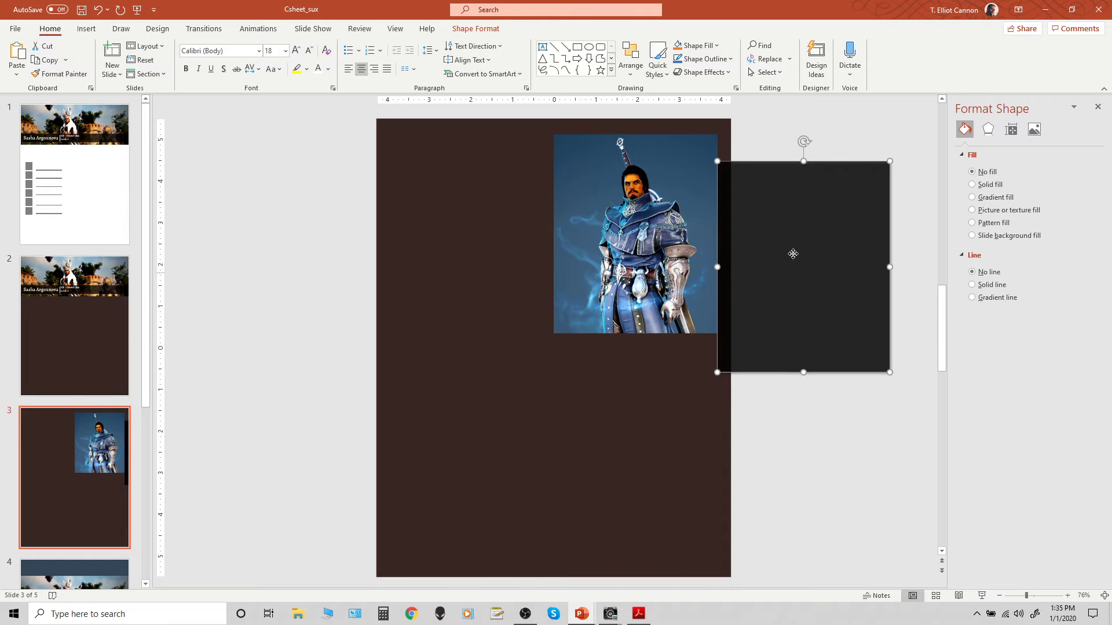
{"action": "left_click_drag", "start_coordinate": [793, 253], "coordinate": [647, 235]}
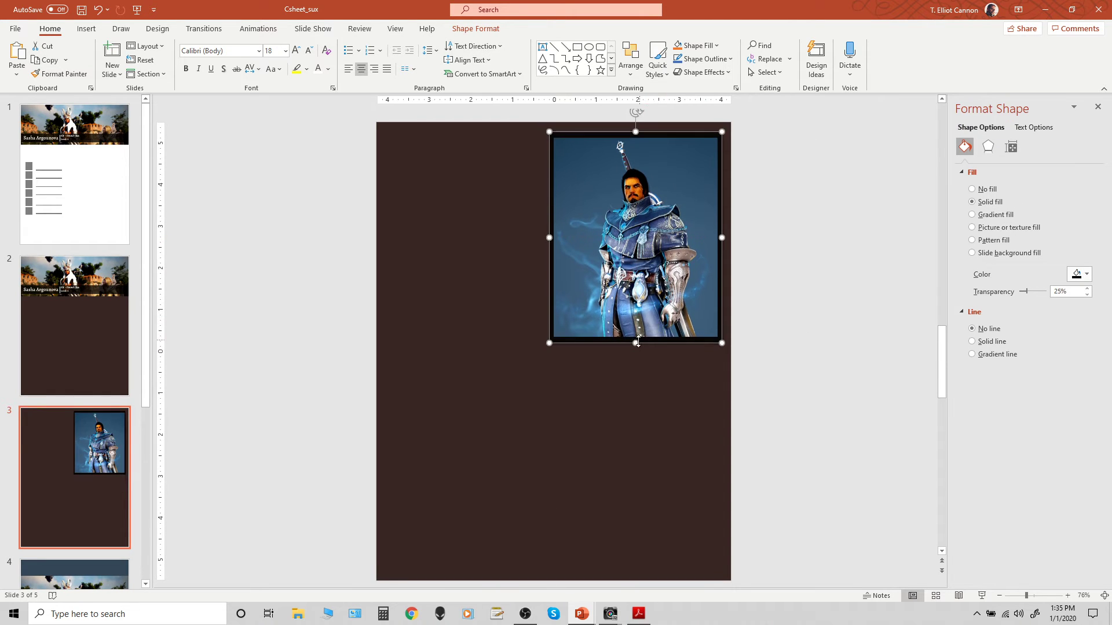
- Extend the dark frame's lower edge below the portrait to form a strip for the character name
{"action": "key", "text": "shift+Up"}
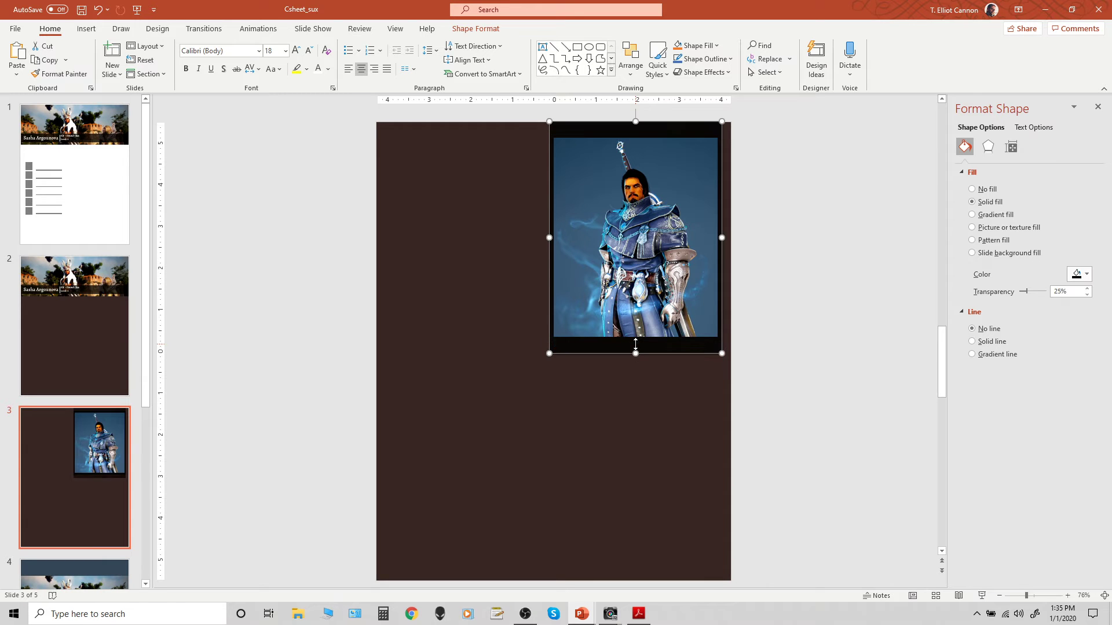
{"action": "key", "text": "shift+Down"}
{"action": "key", "text": "shift+Down"}
{"action": "key", "text": "shift+Up"}
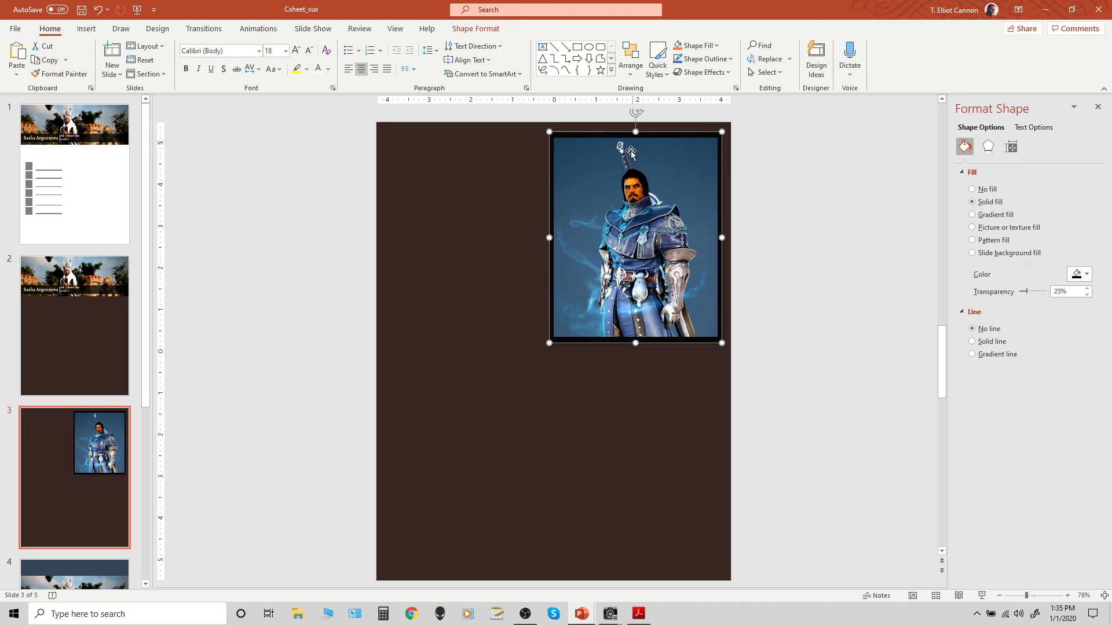
{"action": "left_click_drag", "start_coordinate": [636, 343], "coordinate": [636, 368]}
- Copy the character name text box from slide 1 and place it on slide 3 in the dark strip under the portrait
{"action": "left_click", "coordinate": [84, 183]}
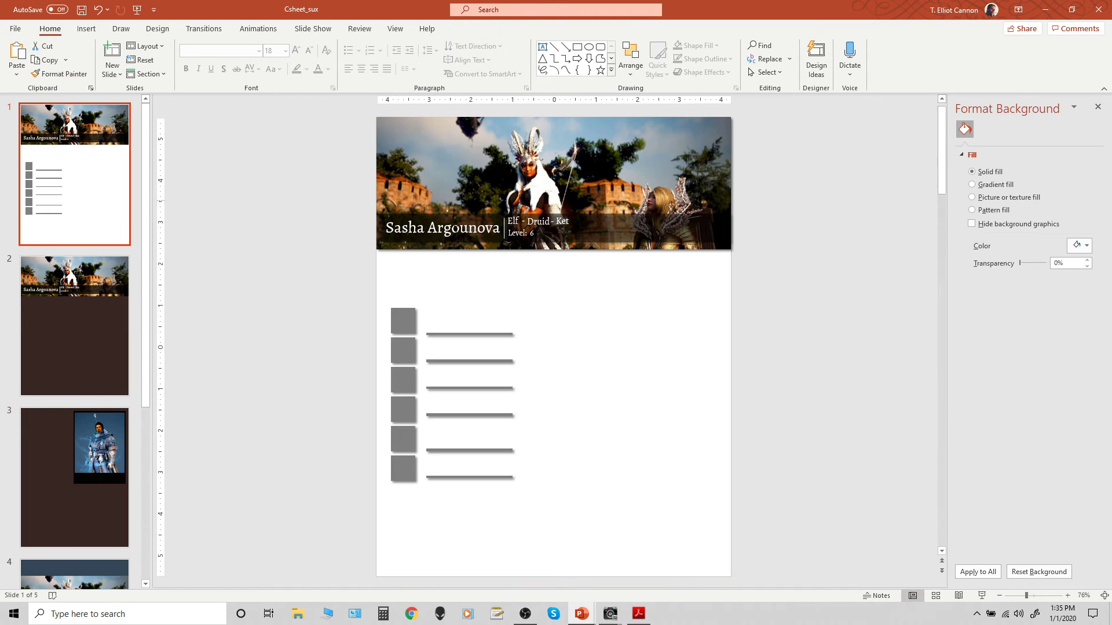
{"action": "left_click", "coordinate": [428, 228]}
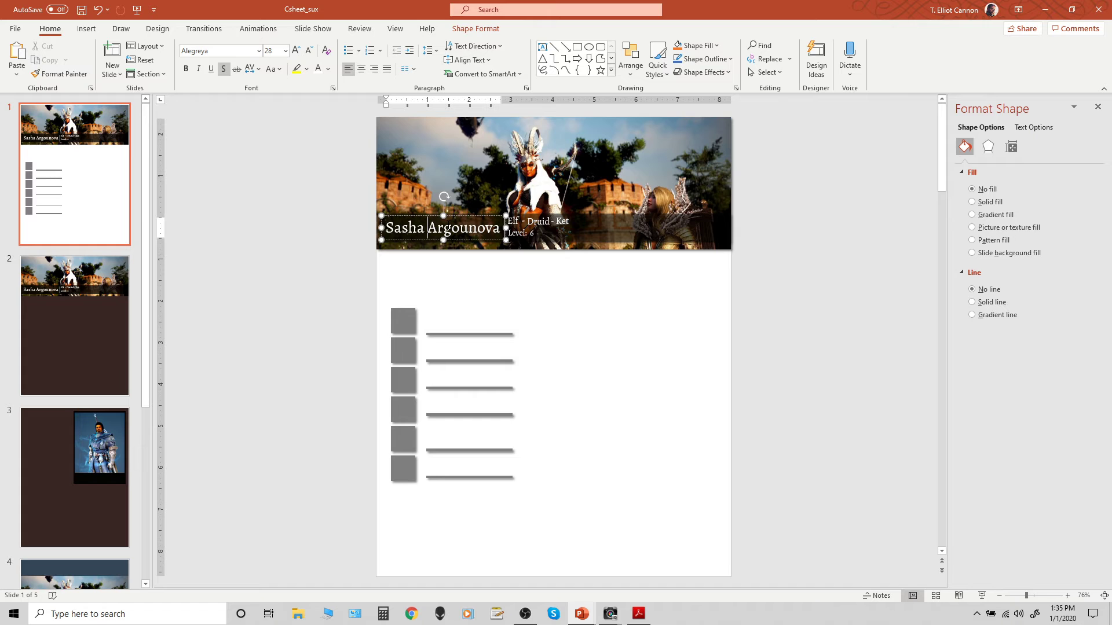
{"action": "left_click", "coordinate": [455, 218]}
{"action": "key", "text": "ctrl+c"}
{"action": "left_click", "coordinate": [78, 422]}
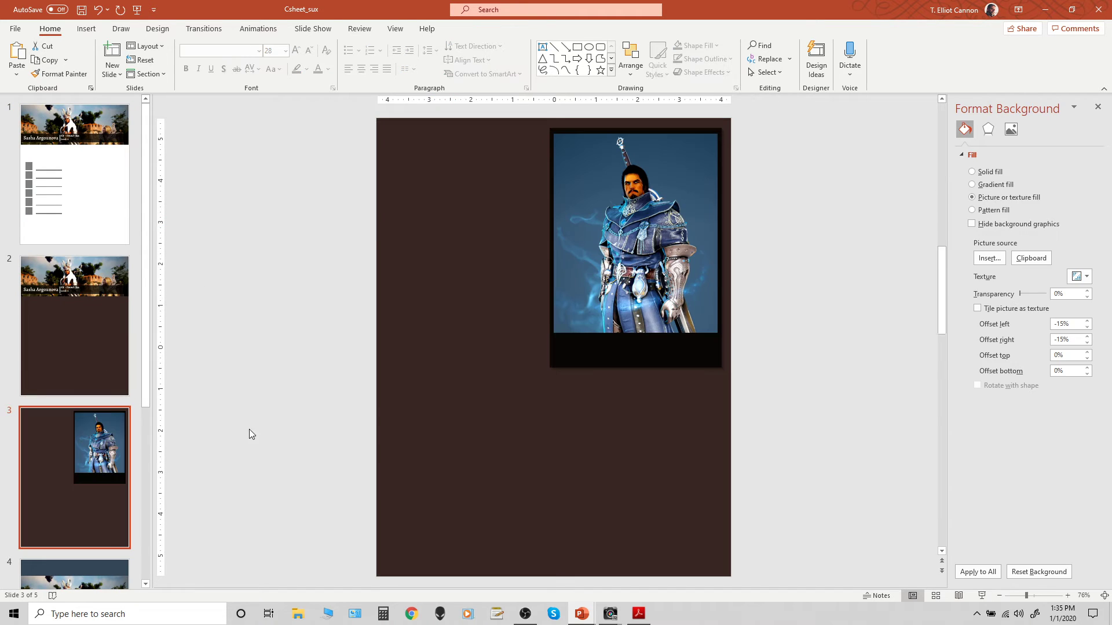
{"action": "key", "text": "ctrl+v"}
{"action": "left_click_drag", "start_coordinate": [456, 216], "coordinate": [625, 334]}
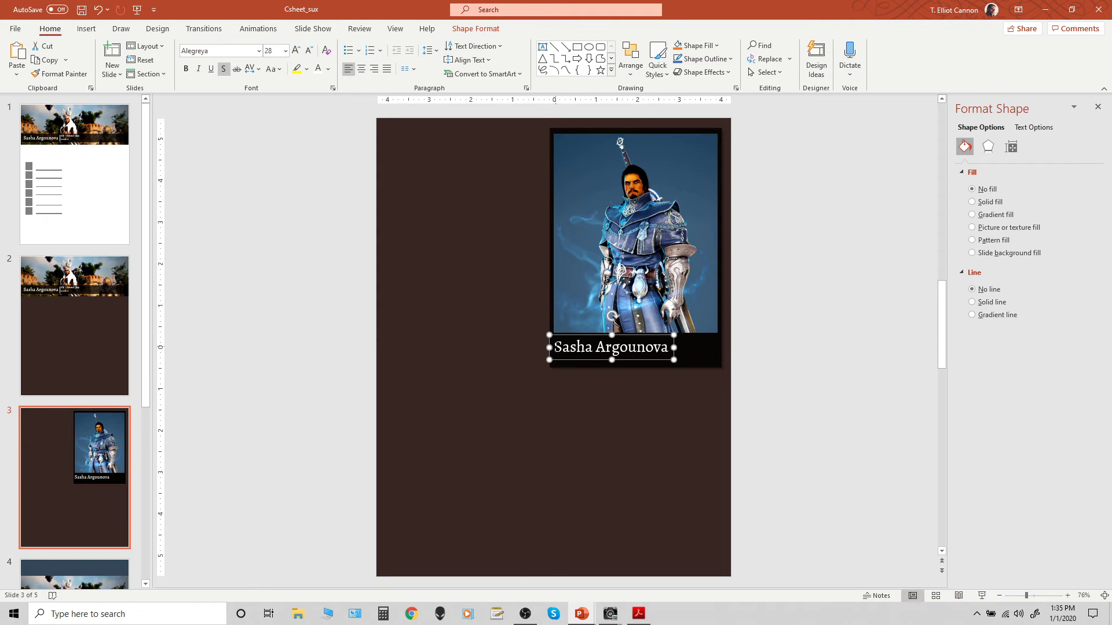
- Change the first name in the pasted text box to the new character's and nudge the box up toward the portrait
{"action": "left_click_drag", "start_coordinate": [555, 347], "coordinate": [586, 348]}
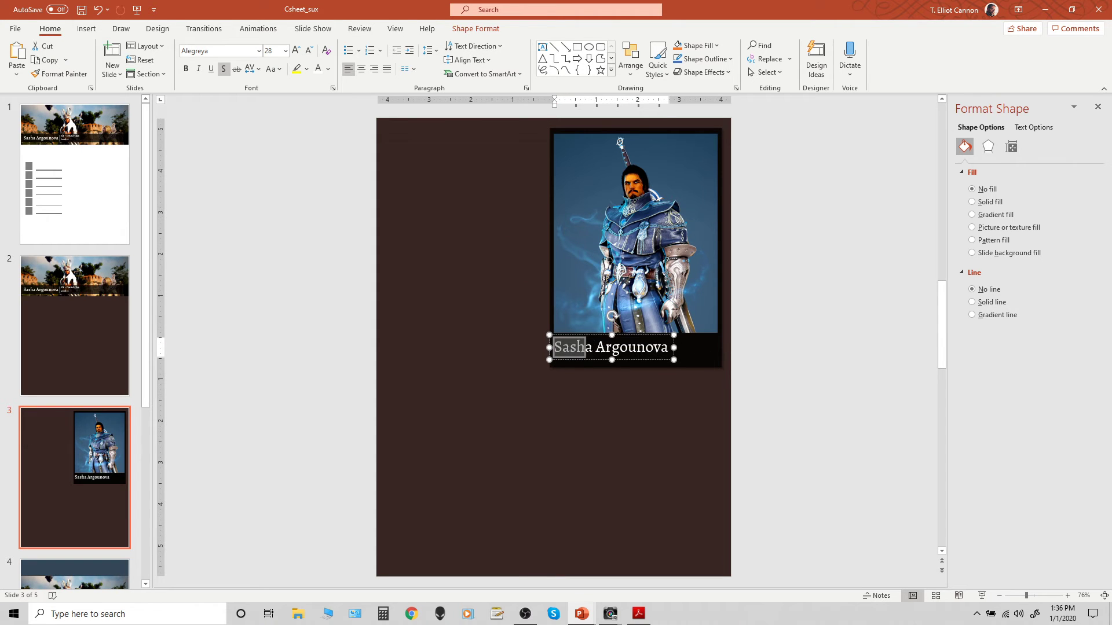
{"action": "type", "text": "Kyril"}
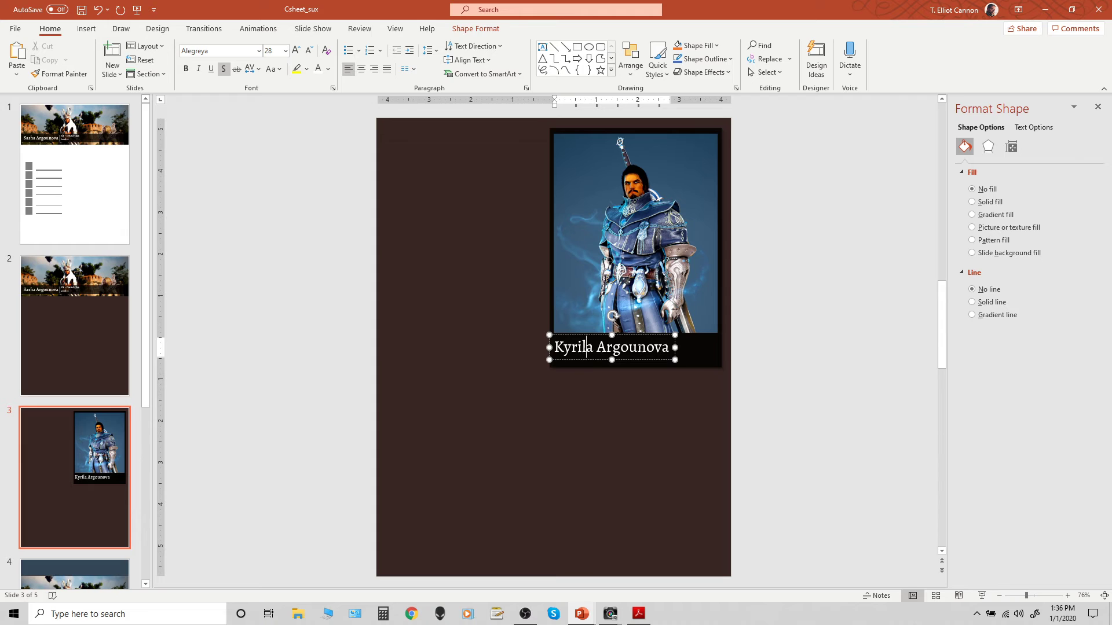
{"action": "key", "text": "Delete"}
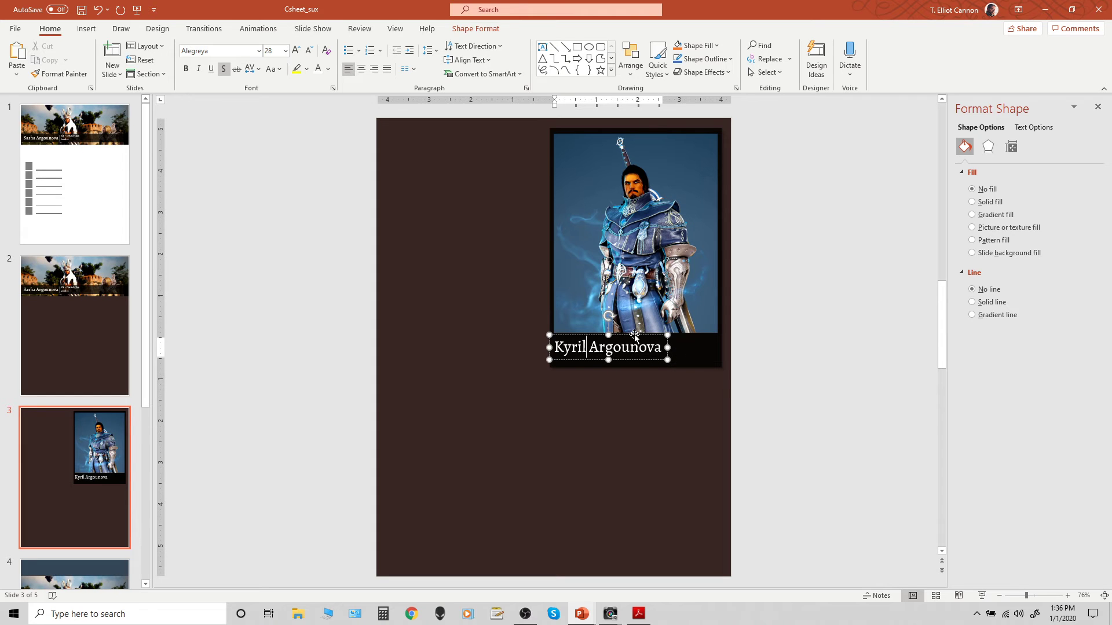
{"action": "left_click_drag", "start_coordinate": [635, 336], "coordinate": [635, 332]}
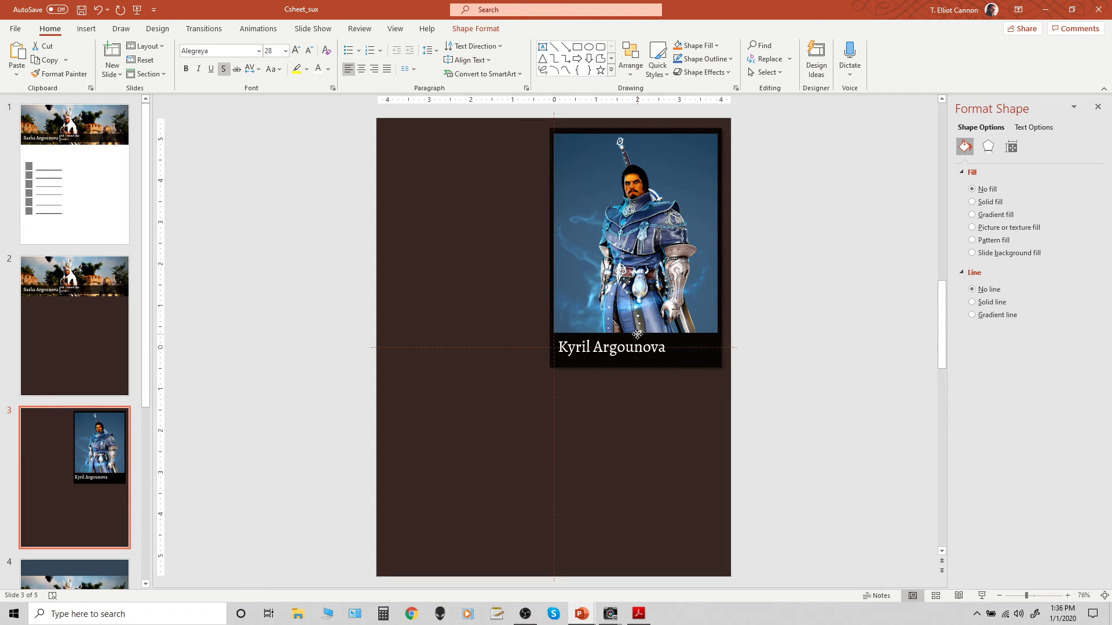
- Underline the full character name in the strip under the portrait
{"action": "right_click", "coordinate": [565, 342]}
{"action": "left_click", "coordinate": [608, 417]}
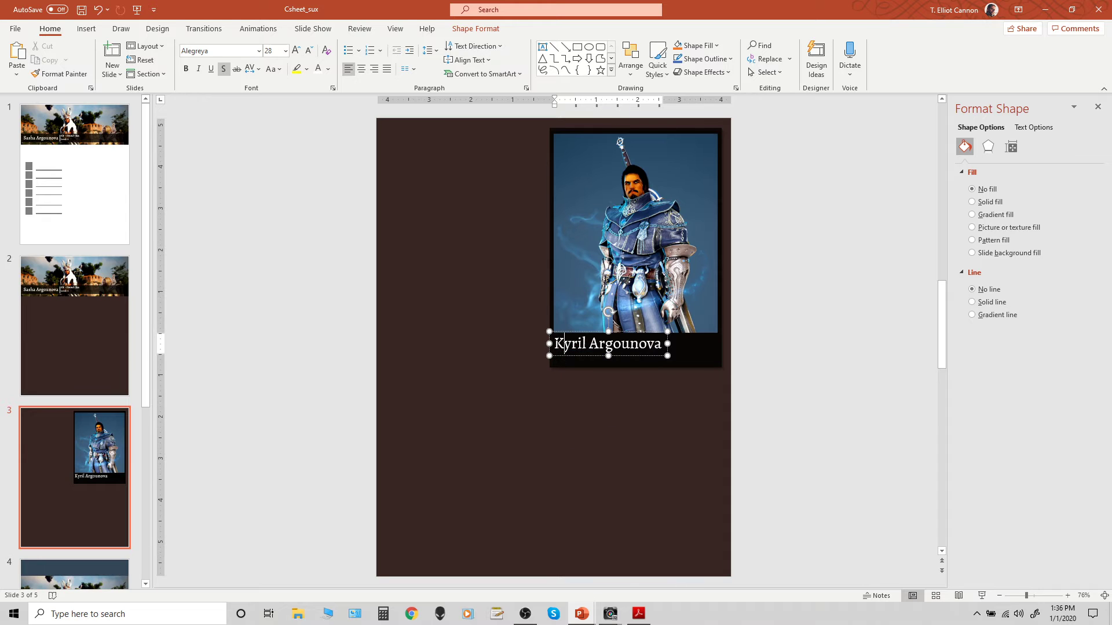
{"action": "triple_click", "coordinate": [565, 344]}
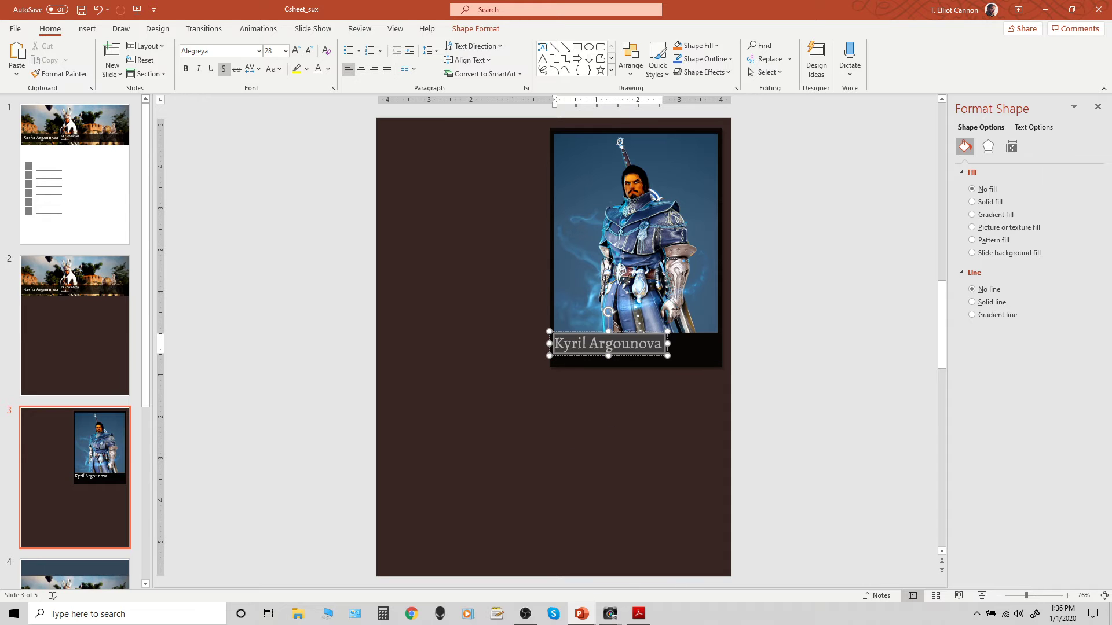
{"action": "left_click", "coordinate": [211, 69]}
{"action": "left_click", "coordinate": [690, 338]}
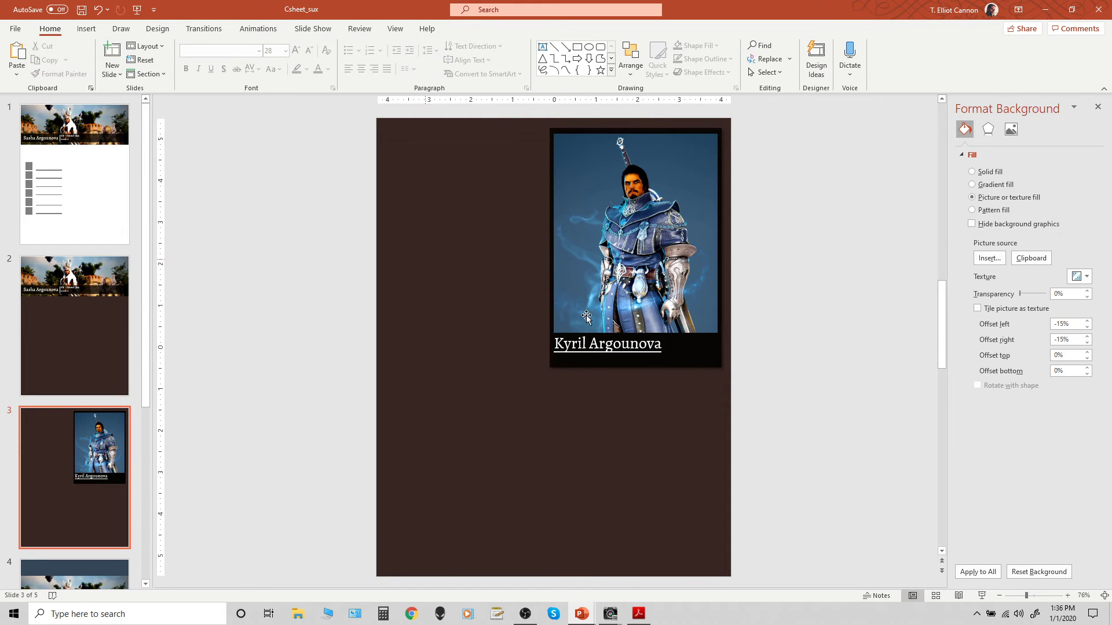
- Add a shadow to the portrait picture with 50% transparency and adjust its angle
{"action": "left_click", "coordinate": [557, 133]}
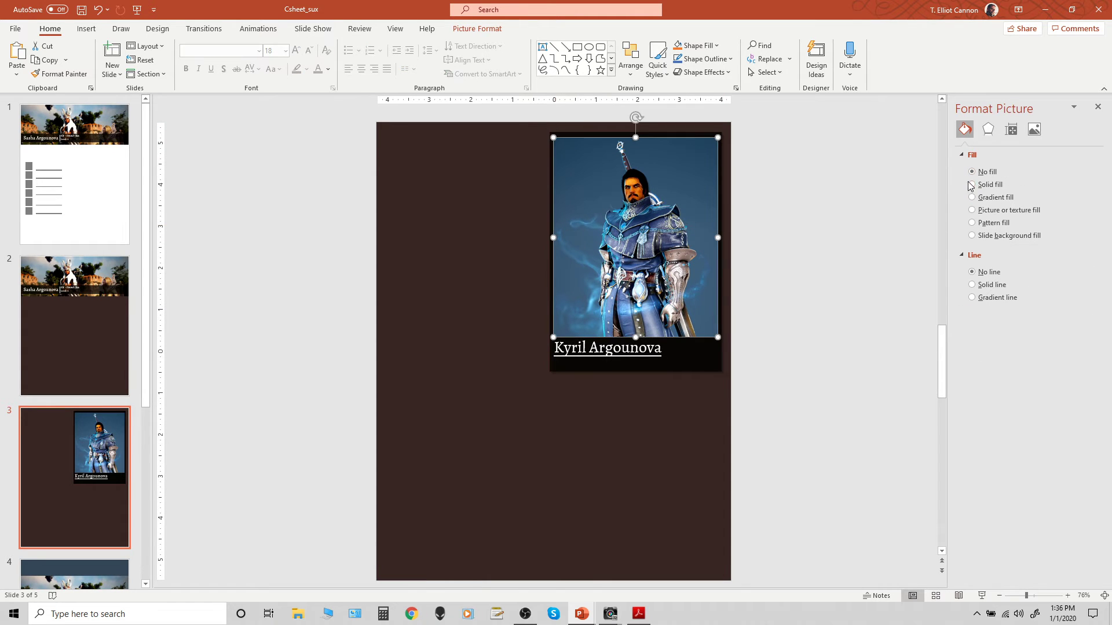
{"action": "left_click", "coordinate": [987, 129]}
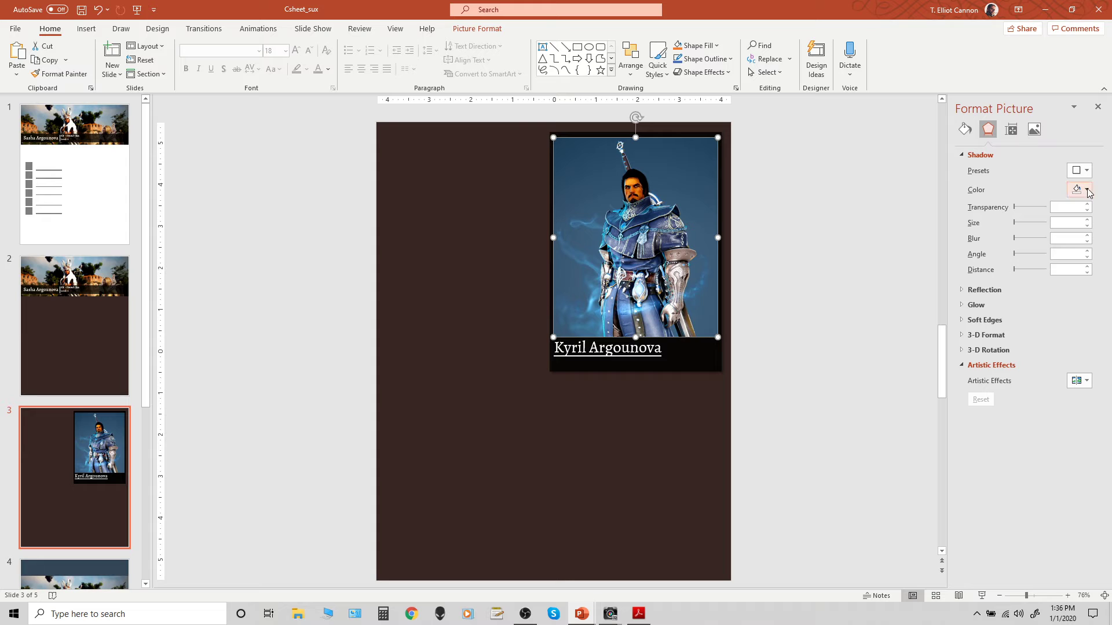
{"action": "left_click", "coordinate": [1077, 189]}
{"action": "left_click", "coordinate": [1025, 221]}
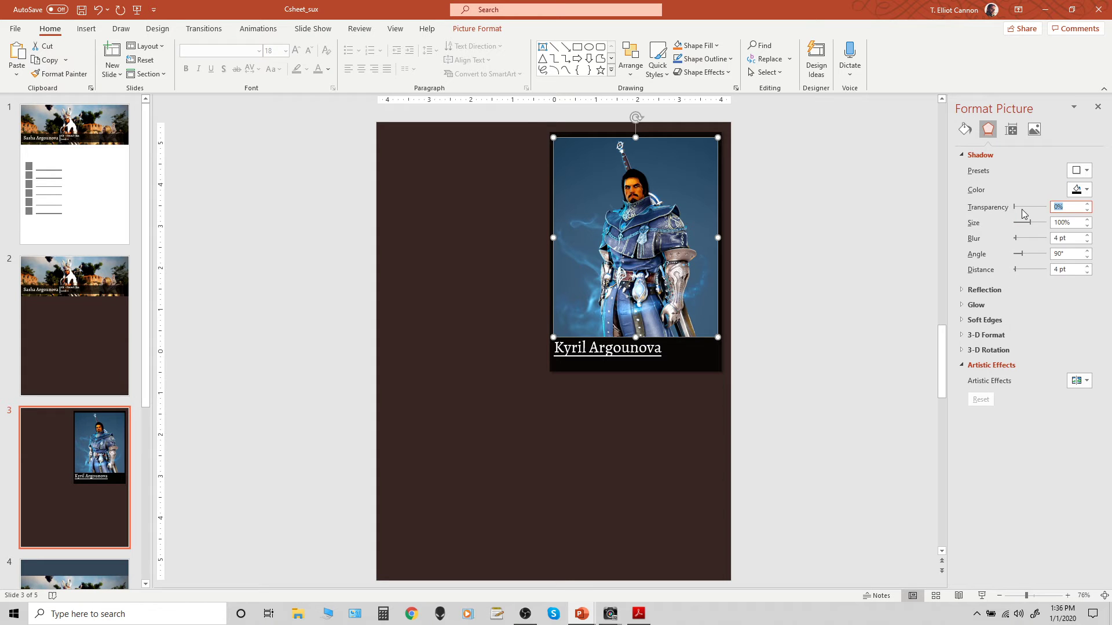
{"action": "left_click", "coordinate": [1069, 254]}
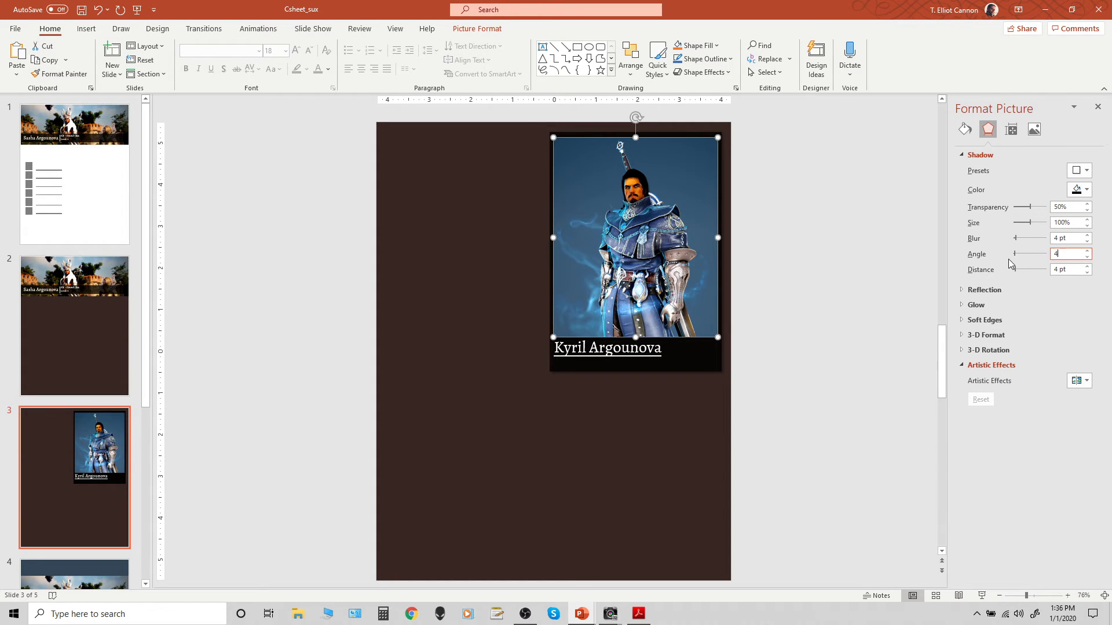
{"action": "left_click", "coordinate": [500, 276]}
- Nudge the underlined name text box slightly lower in the dark strip
{"action": "left_click", "coordinate": [613, 346]}
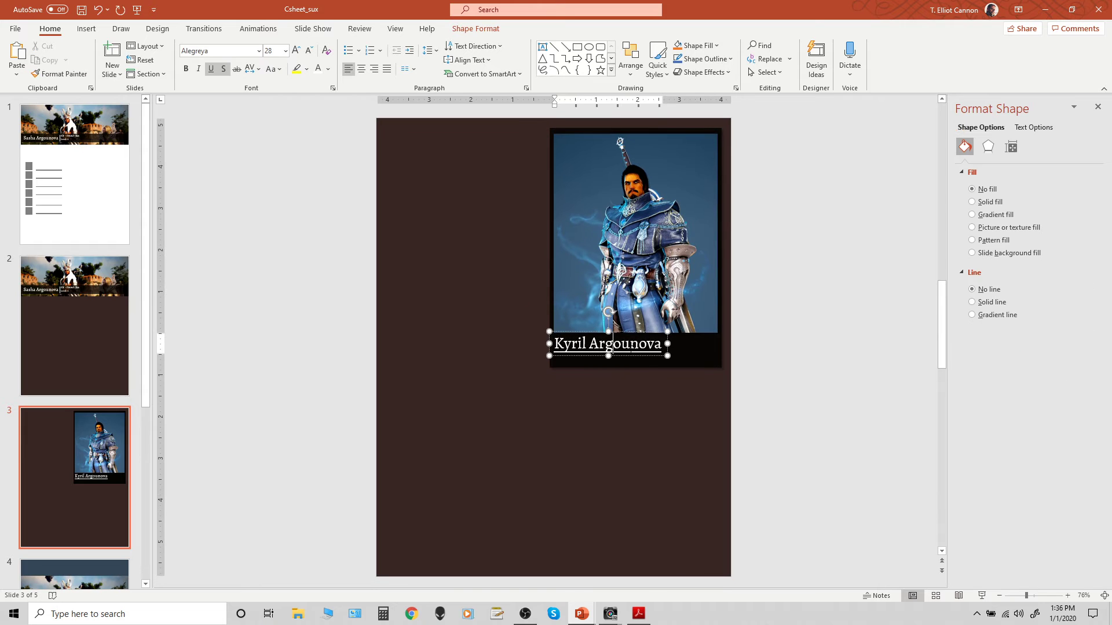
{"action": "mouse_move", "coordinate": [630, 358]}
{"action": "left_mouse_down"}
{"action": "mouse_move", "coordinate": [655, 357]}
{"action": "mouse_move", "coordinate": [631, 356]}
{"action": "left_mouse_up"}
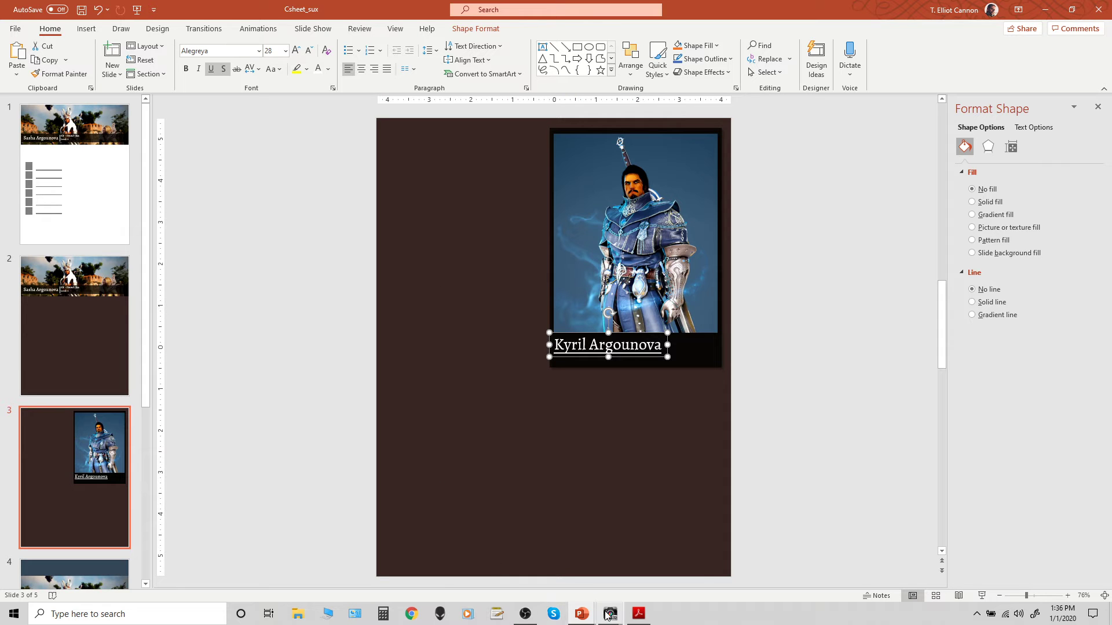
- Copy the character name plate from slide 12 of G2 - Glacial Rift Player Information_Scrub and paste it on slide 3 of Csheet_sux
{"action": "mouse_move", "coordinate": [580, 616]}
{"action": "left_click", "coordinate": [533, 570]}
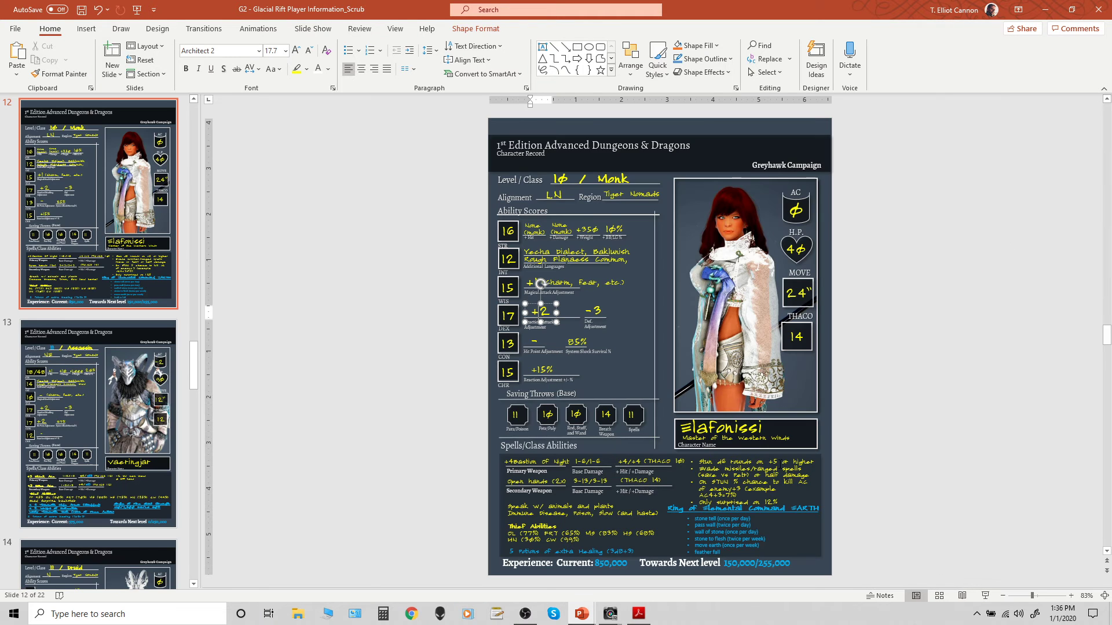
{"action": "left_click", "coordinate": [706, 431]}
{"action": "left_click", "coordinate": [769, 444]}
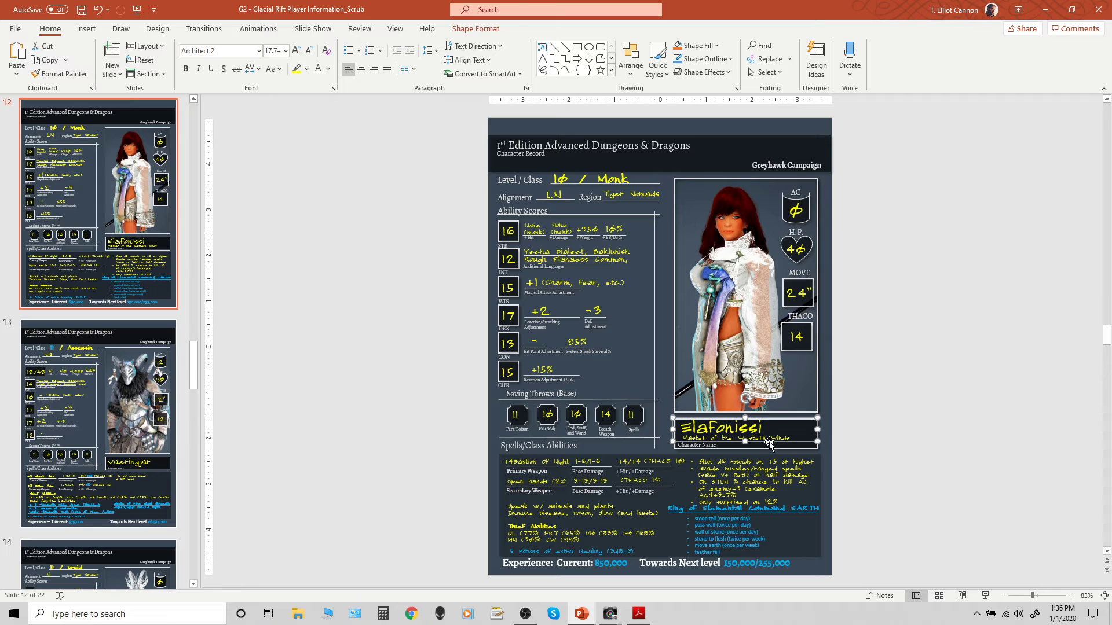
{"action": "left_click", "coordinate": [892, 398]}
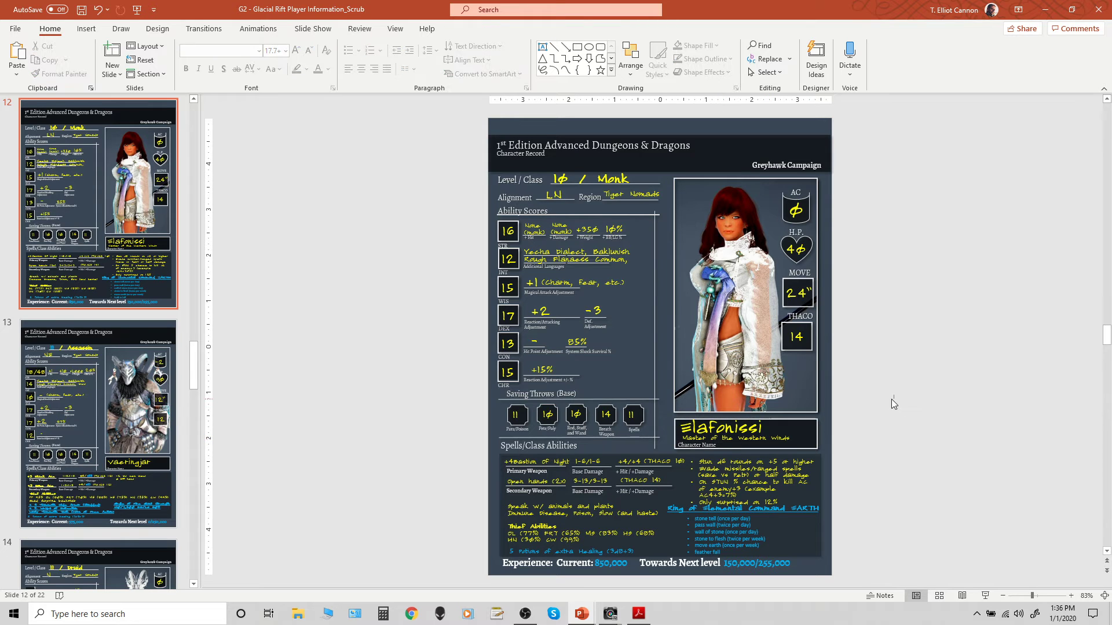
{"action": "left_click_drag", "start_coordinate": [823, 474], "coordinate": [653, 460]}
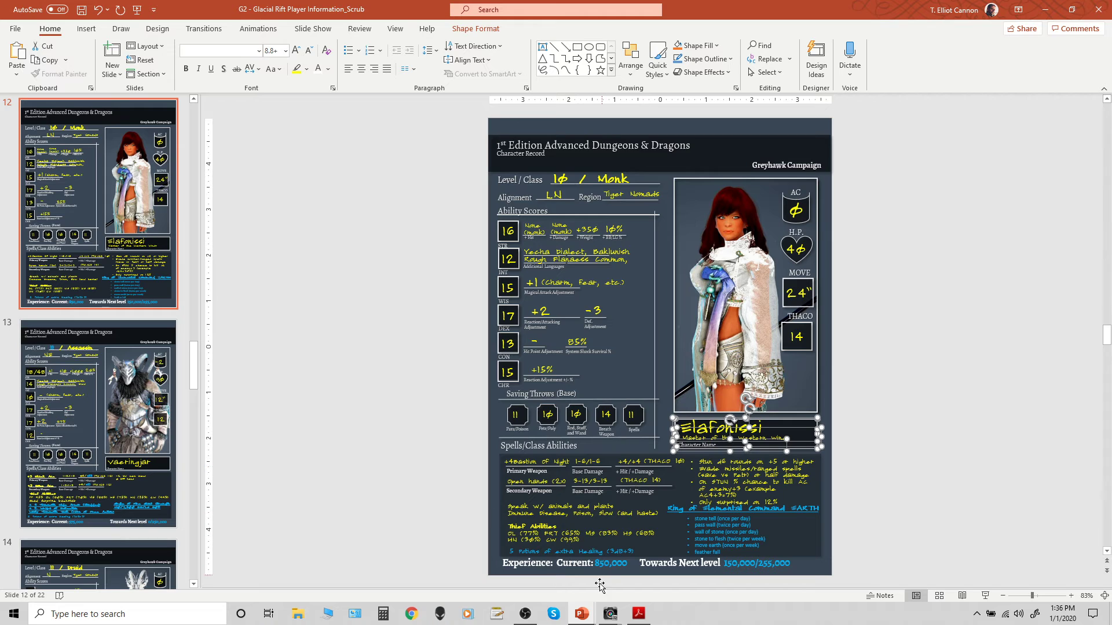
{"action": "mouse_move", "coordinate": [581, 613]}
{"action": "left_click", "coordinate": [634, 573]}
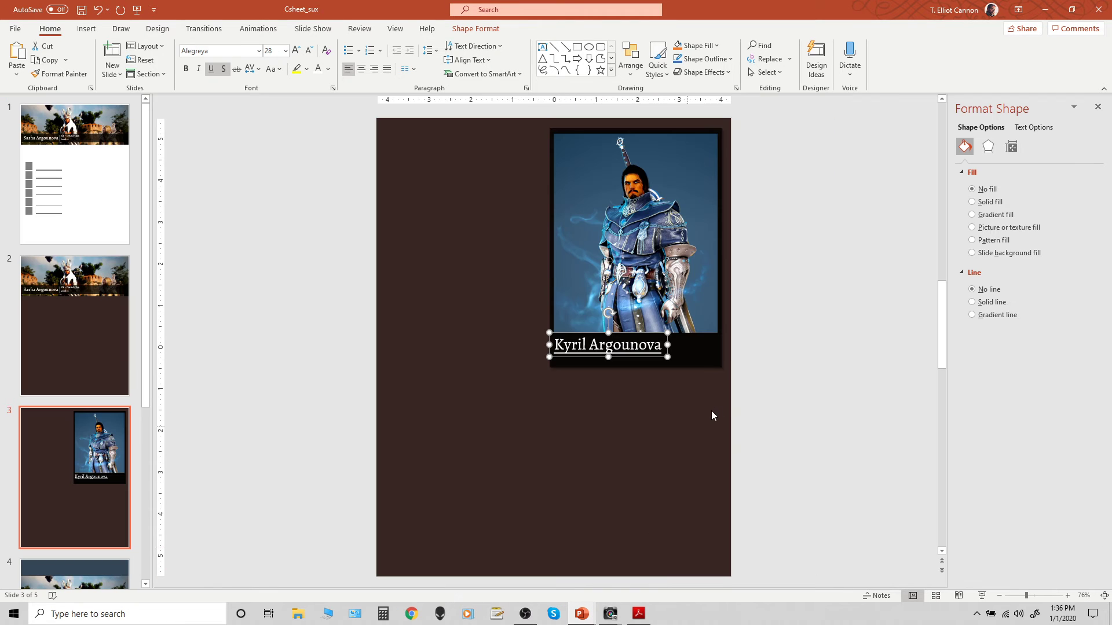
{"action": "key", "text": "ctrl+v"}
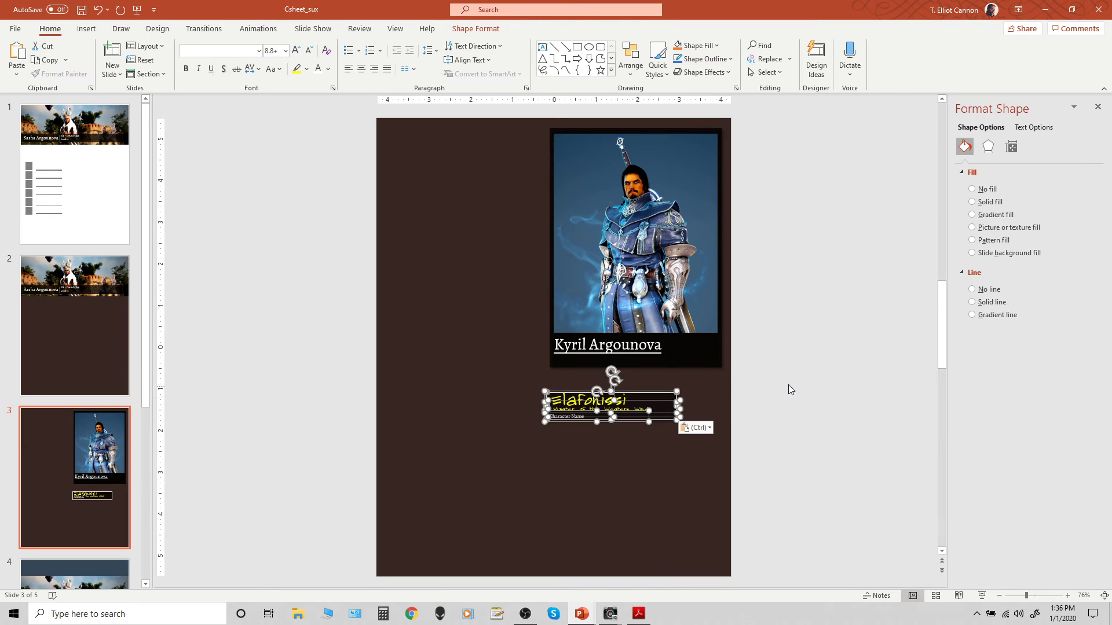
{"action": "left_click", "coordinate": [727, 394]}
- Delete the underlined white name text box under the portrait
{"action": "left_click", "coordinate": [641, 346]}
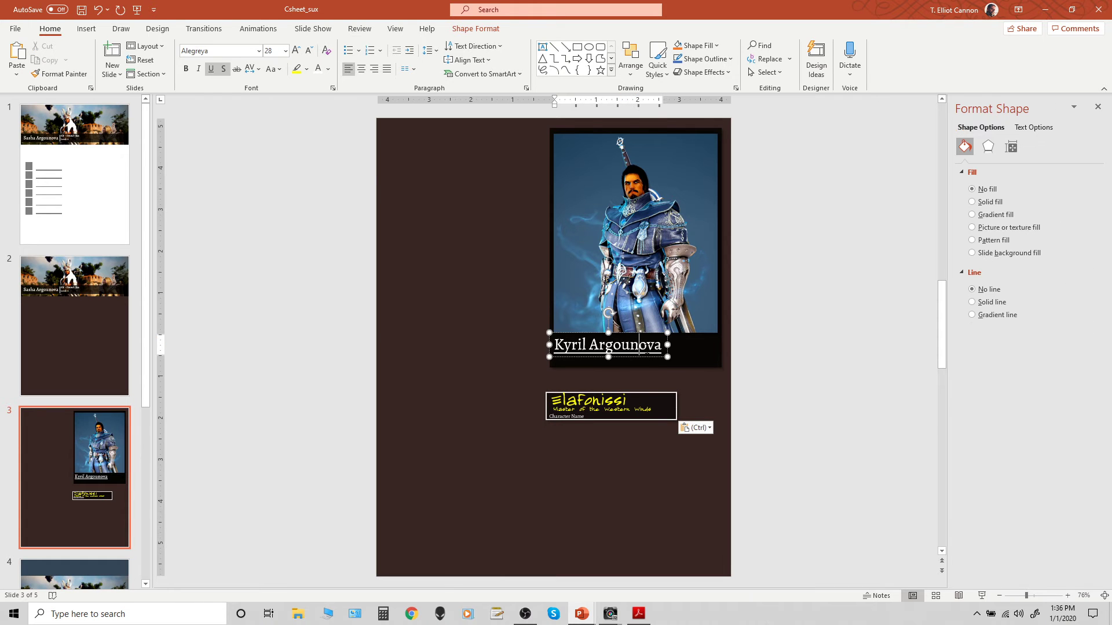
{"action": "left_click", "coordinate": [649, 356]}
{"action": "key", "text": "Delete"}
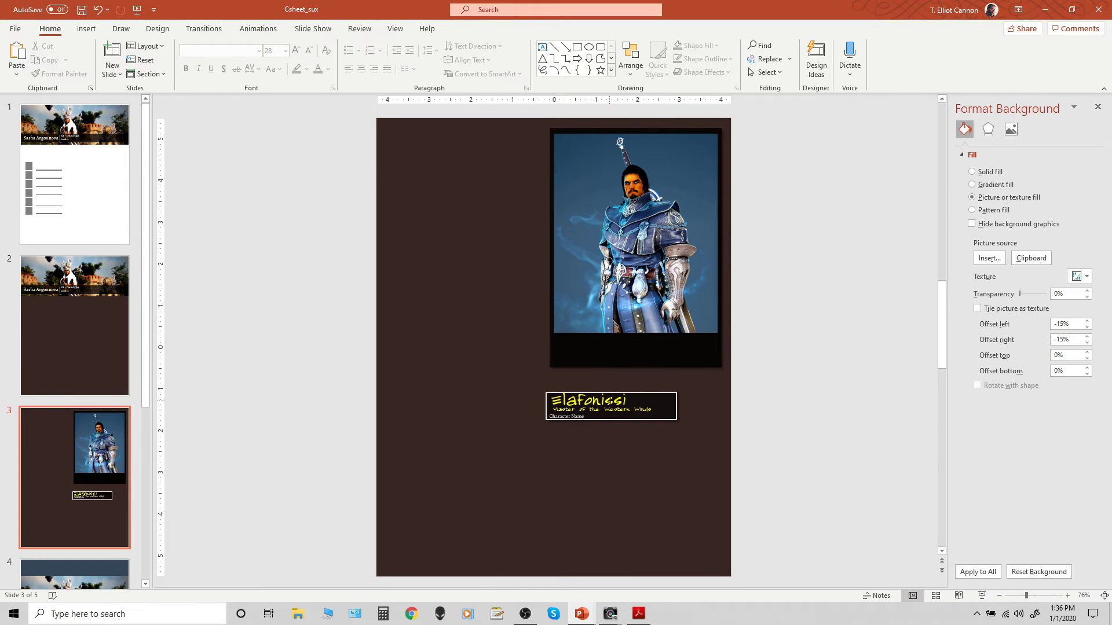
- Move the yellow handwritten-style name text into the strip under the portrait and replace it with the new character's full name
{"action": "left_click", "coordinate": [622, 392]}
{"action": "left_click_drag", "start_coordinate": [622, 394], "coordinate": [631, 338]}
{"action": "left_click_drag", "start_coordinate": [559, 348], "coordinate": [668, 350]}
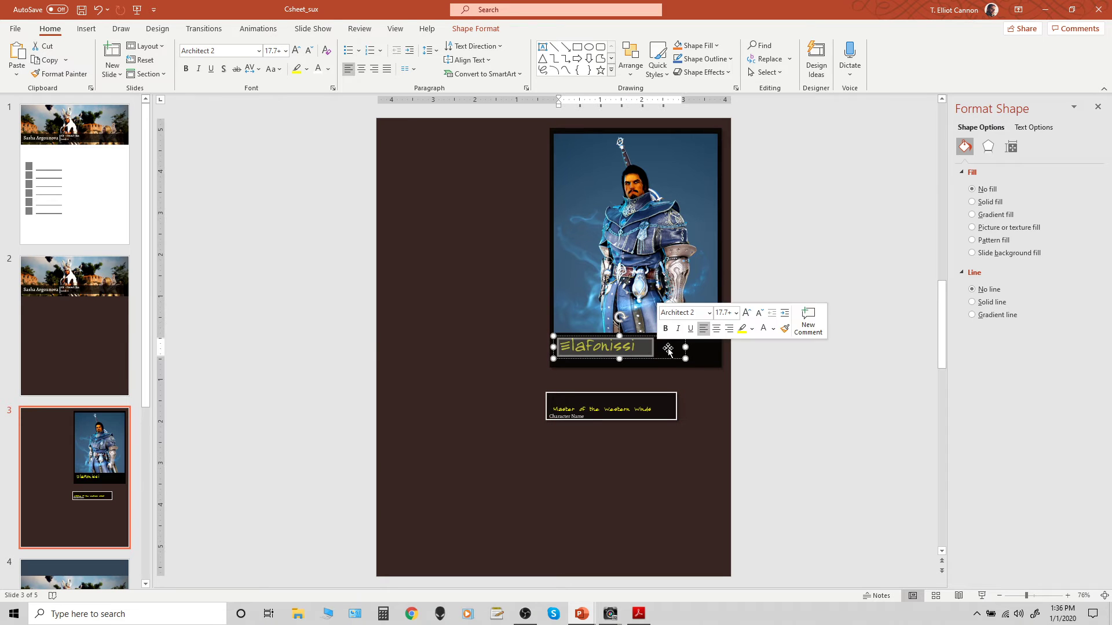
{"action": "type", "text": "L"}
{"action": "key", "text": "BackSpace"}
{"action": "type", "text": "Kyr"}
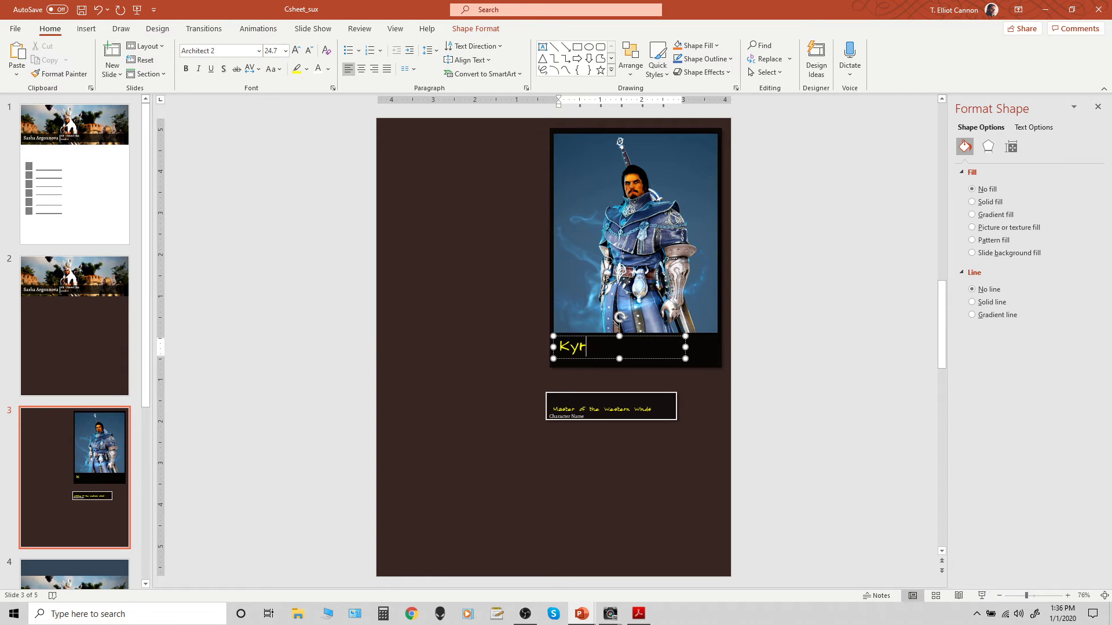
{"action": "type", "text": "il Tharunger"}
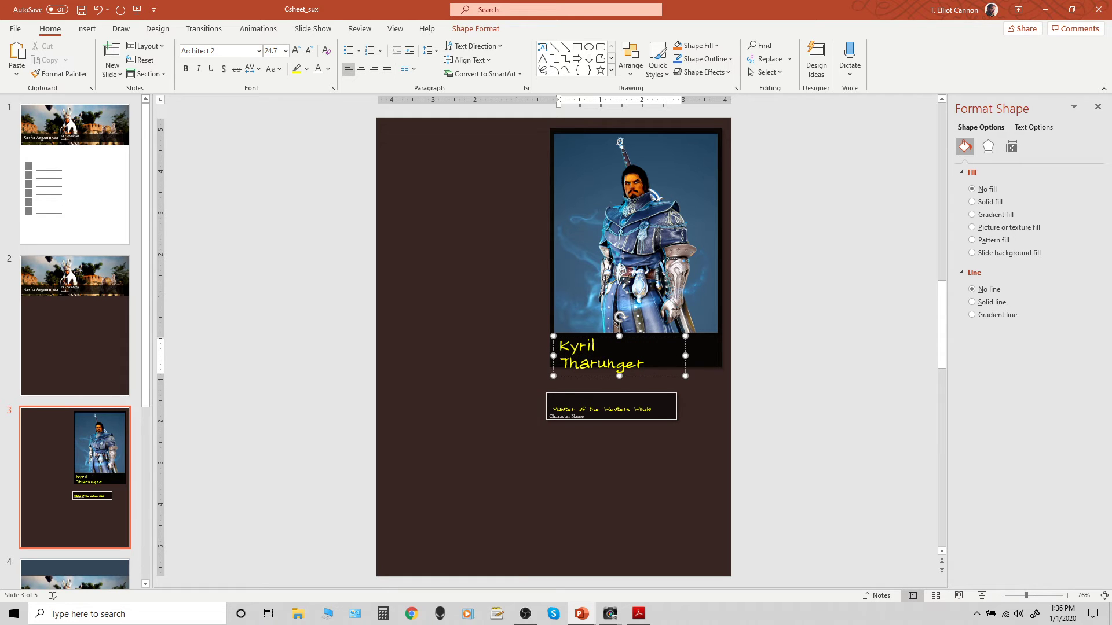
- Widen the yellow name text box to fit one line in the strip, ignoring the flagged spelling, and adjust its position
{"action": "left_click_drag", "start_coordinate": [687, 356], "coordinate": [731, 350]}
{"action": "right_click", "coordinate": [686, 347]}
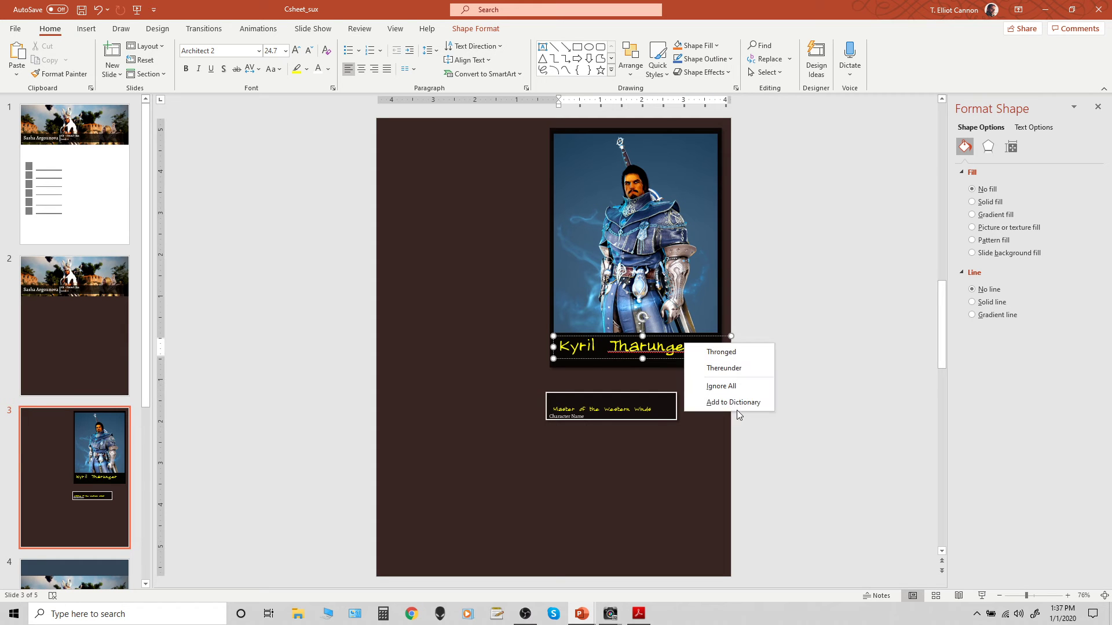
{"action": "left_click", "coordinate": [740, 387]}
{"action": "left_click_drag", "start_coordinate": [689, 346], "coordinate": [694, 348]}
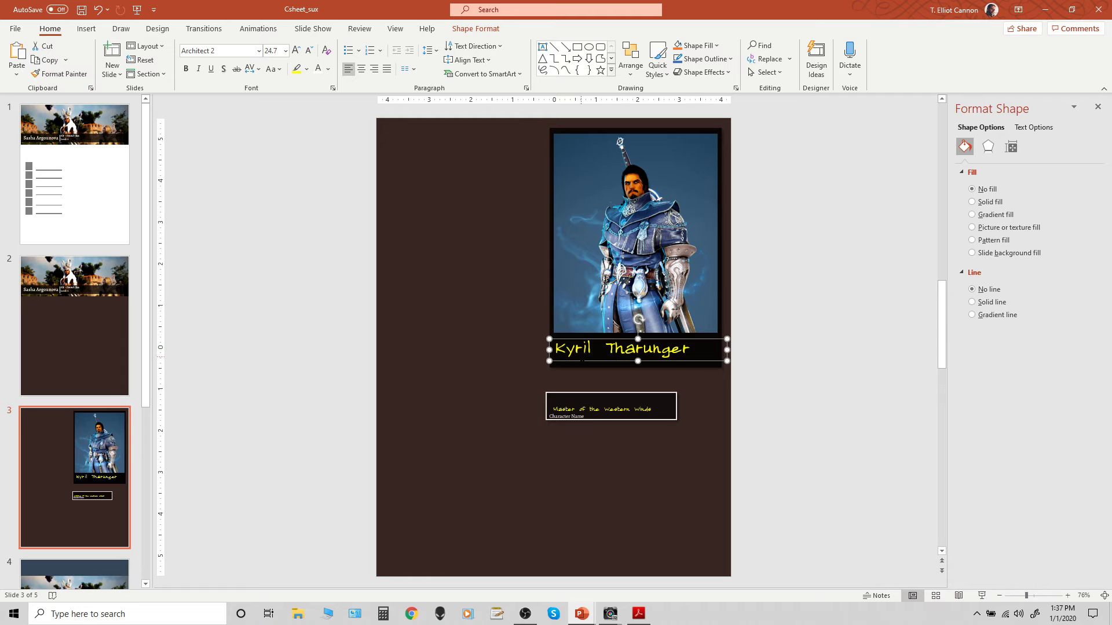
- Try the Bodoni MT Poster Compressed and AngsanaUPC fonts on the yellow character name under the portrait
{"action": "triple_click", "coordinate": [695, 348]}
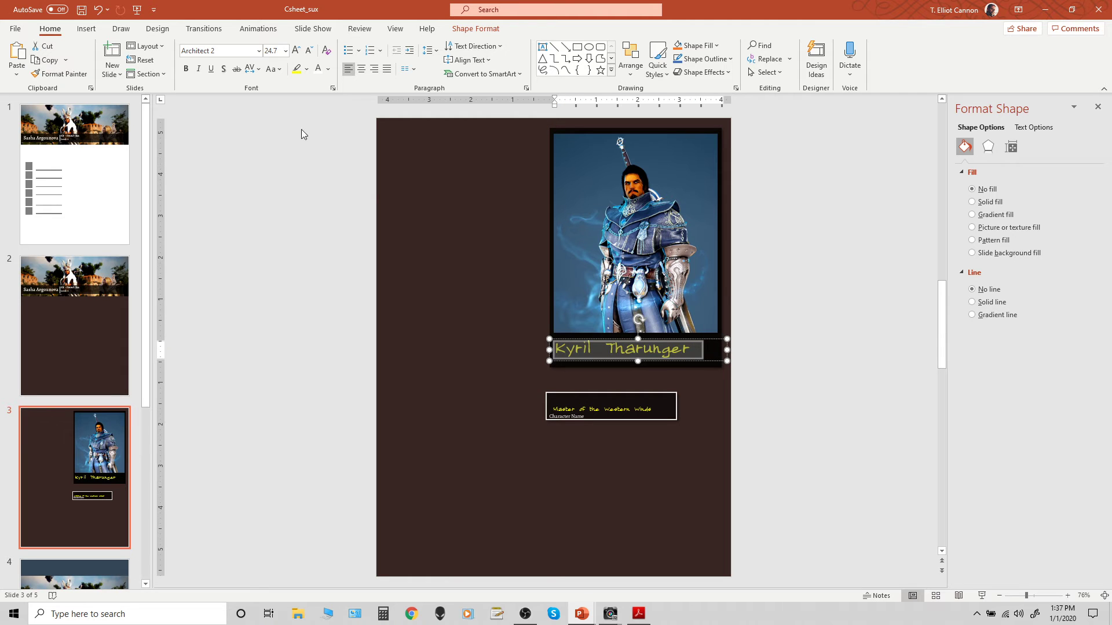
{"action": "left_click", "coordinate": [259, 51]}
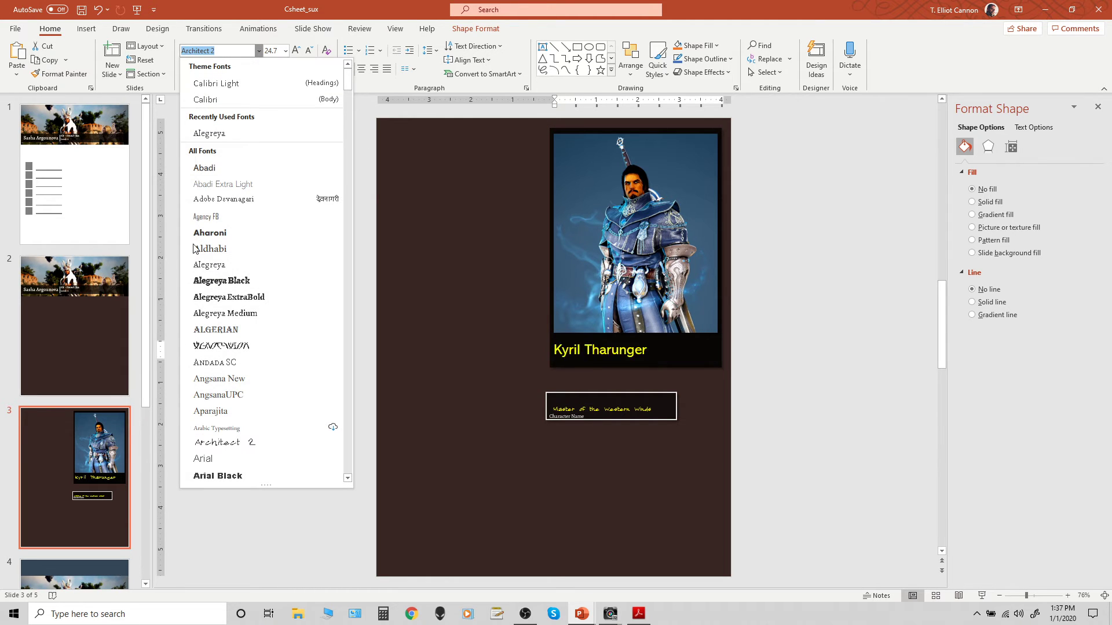
{"action": "scroll", "coordinate": [241, 342], "scroll_direction": "down", "scroll_amount": 11}
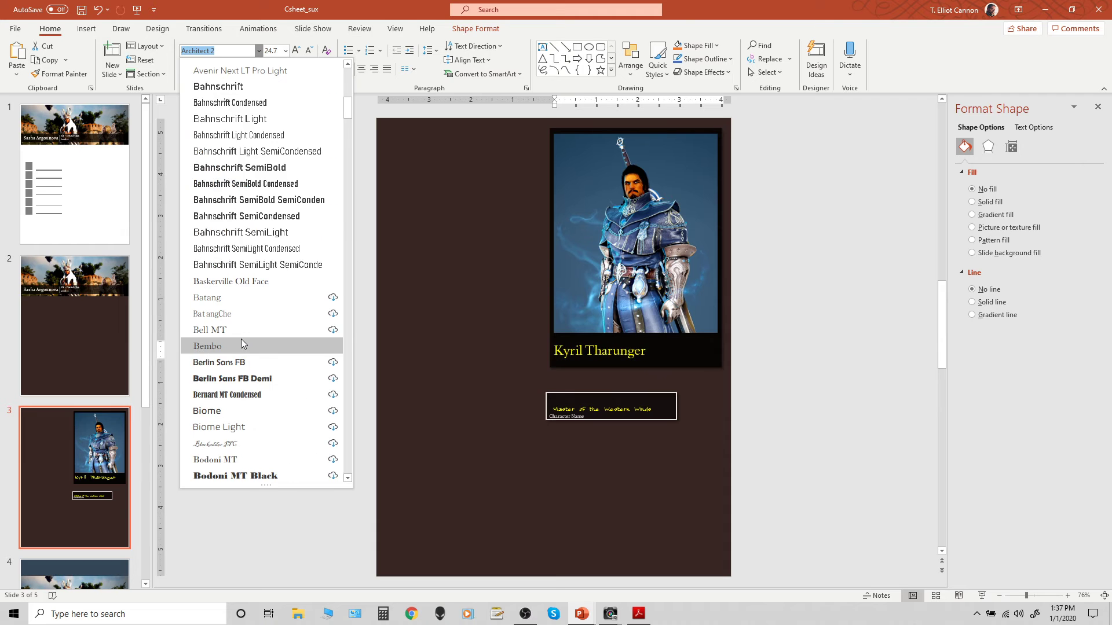
{"action": "left_click", "coordinate": [223, 315]}
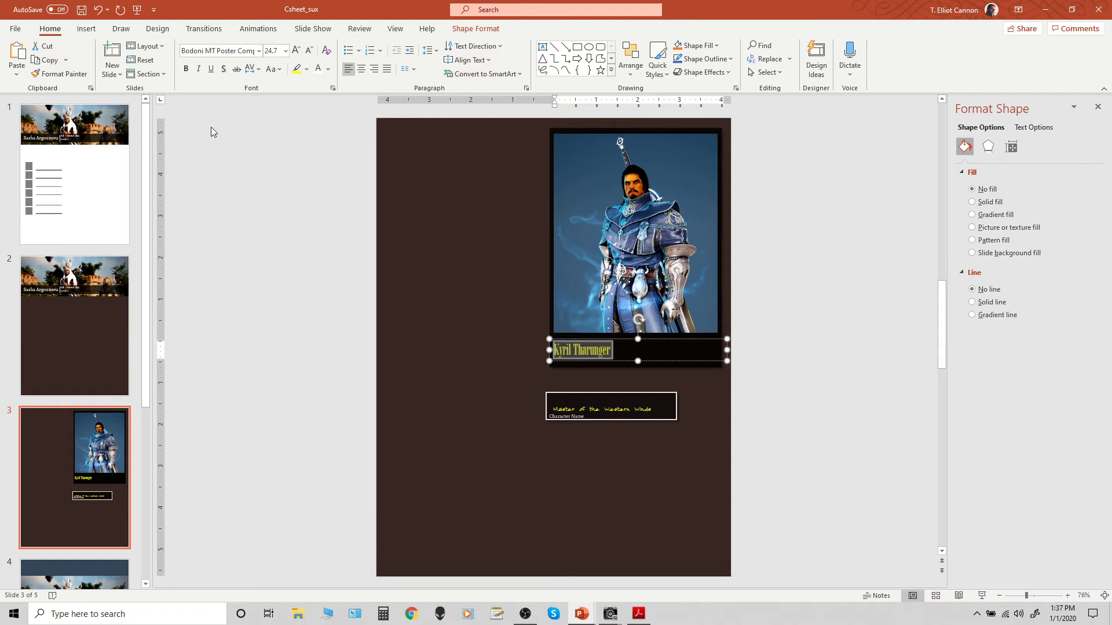
{"action": "left_click", "coordinate": [259, 51]}
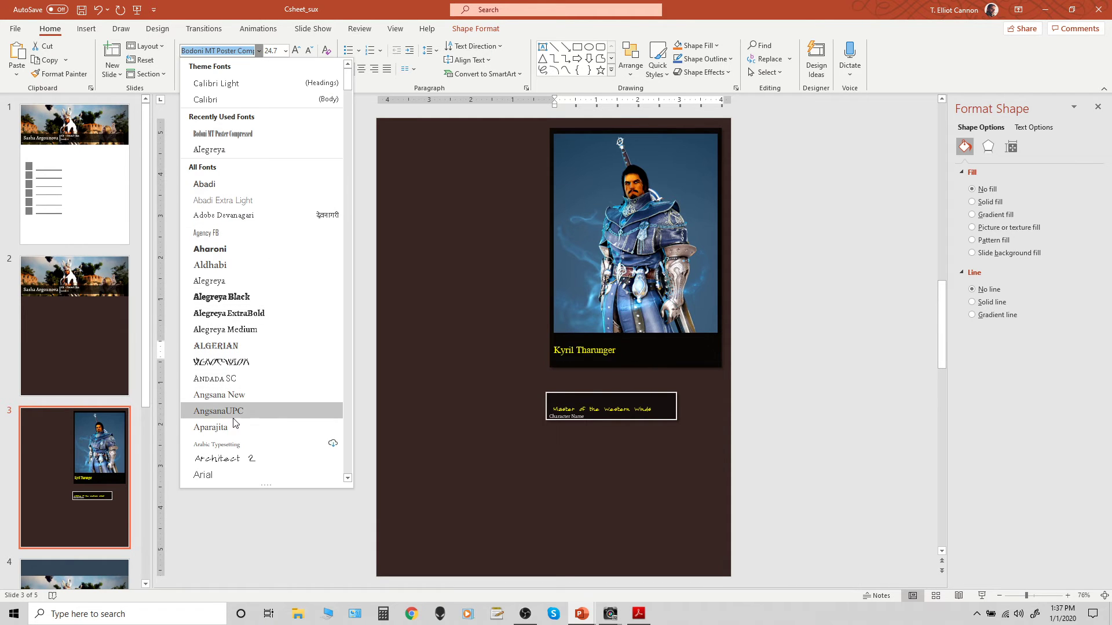
{"action": "key", "text": "Escape"}
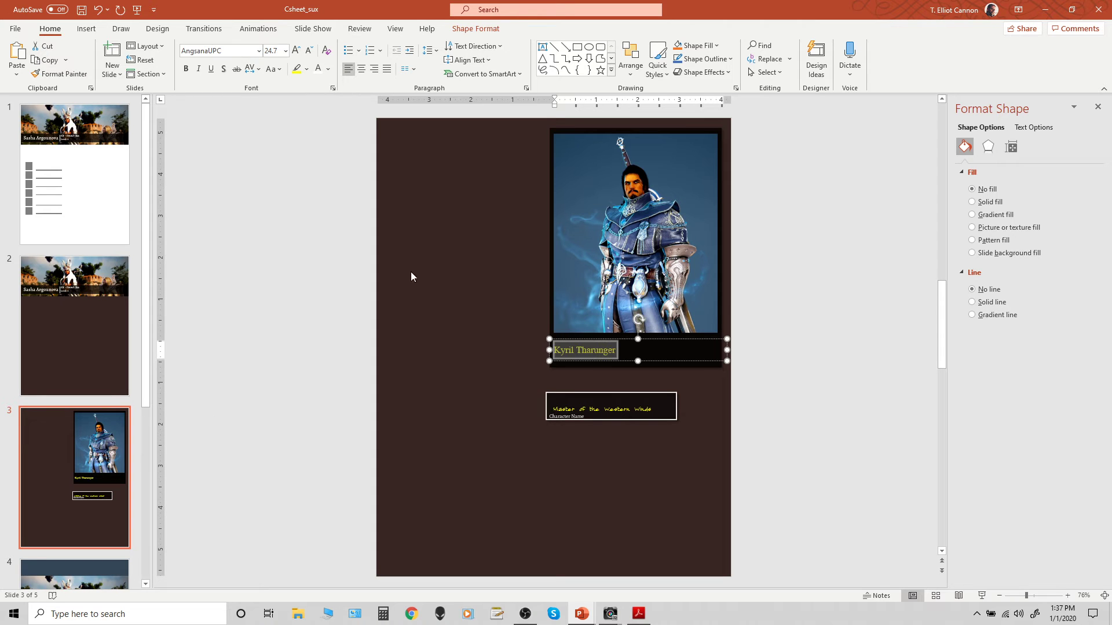
- Try the Aparajita, Aldhabi and Aharoni fonts on the character name and narrow its text box to fit
{"action": "left_click", "coordinate": [259, 51]}
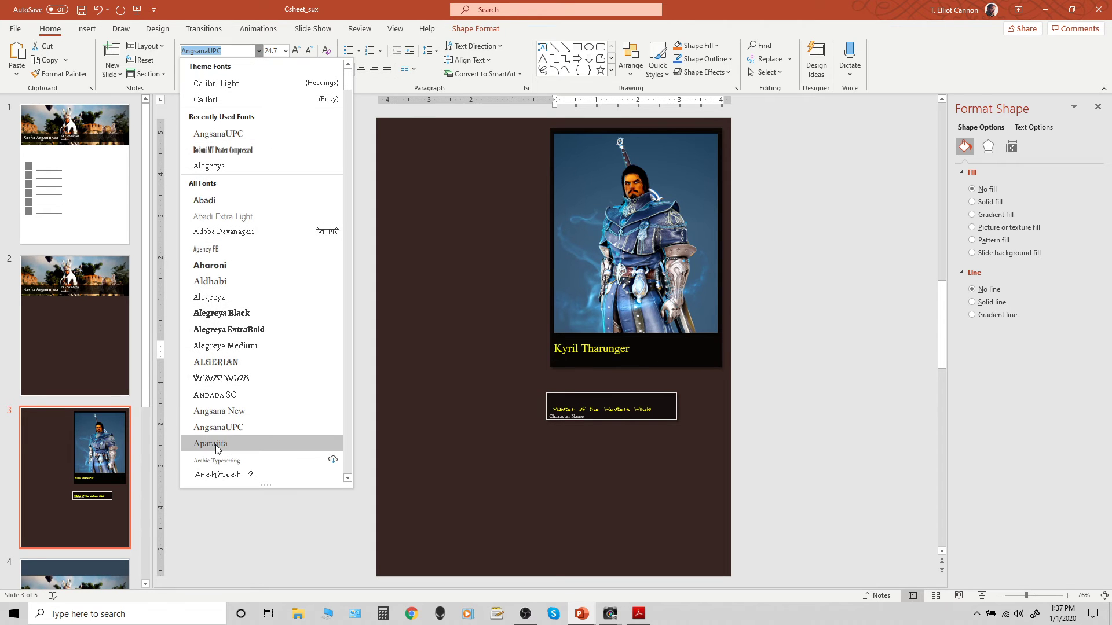
{"action": "left_click", "coordinate": [216, 445]}
{"action": "left_click", "coordinate": [258, 51]}
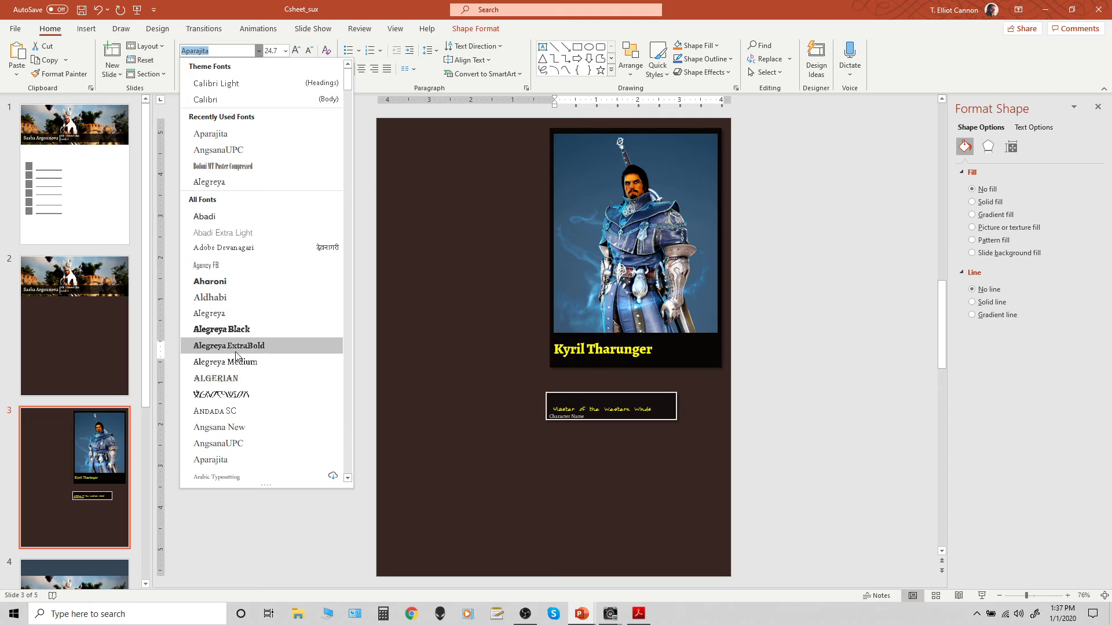
{"action": "left_click", "coordinate": [216, 313]}
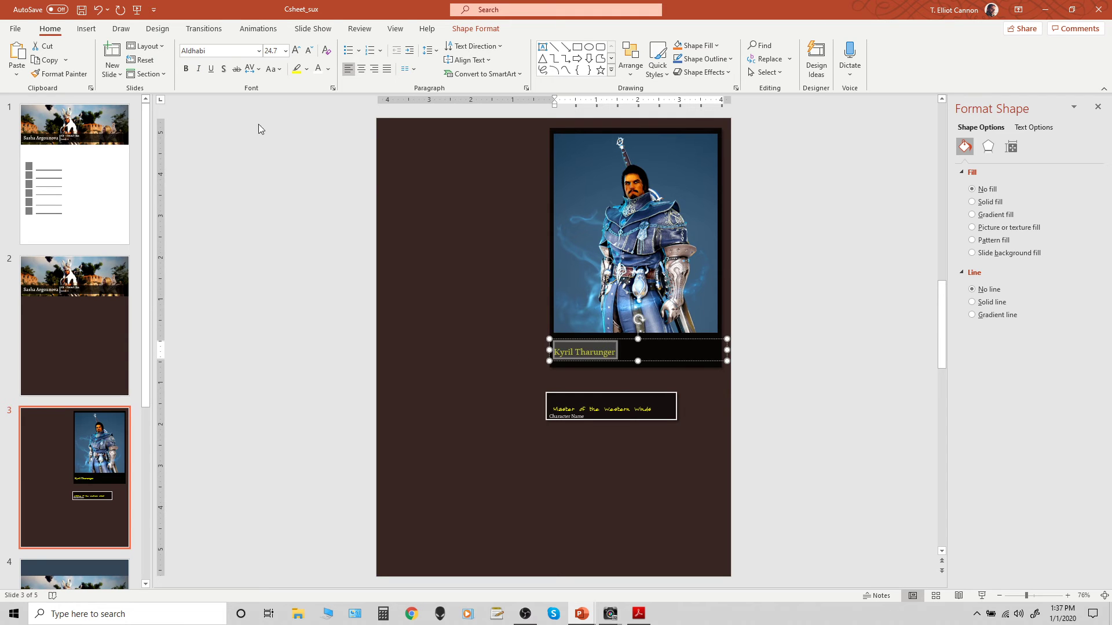
{"action": "left_click", "coordinate": [259, 51]}
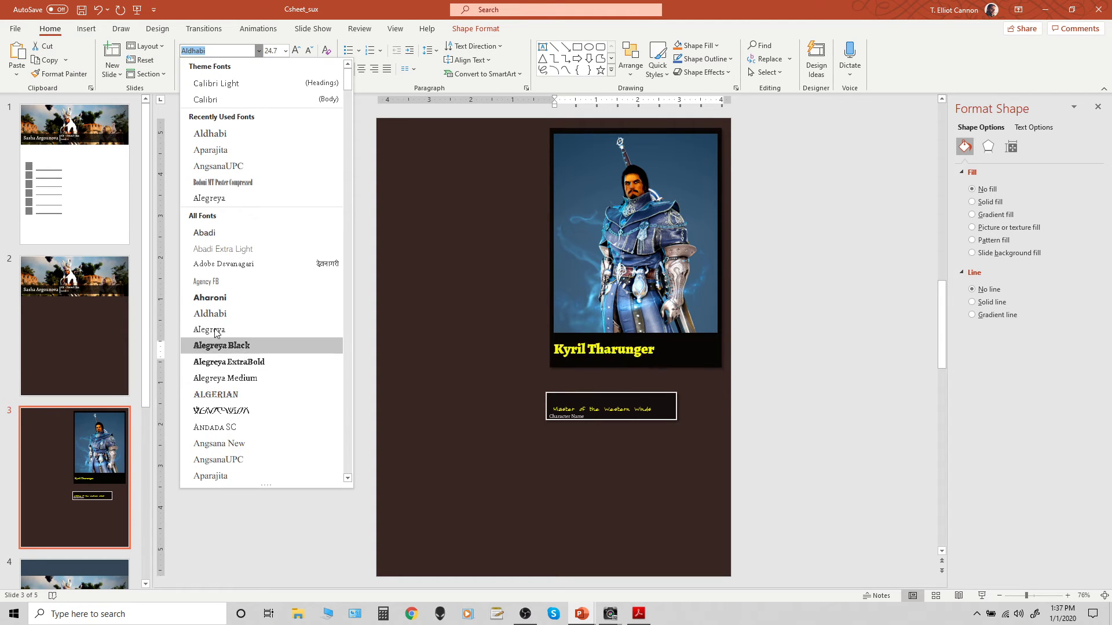
{"action": "left_click", "coordinate": [212, 297]}
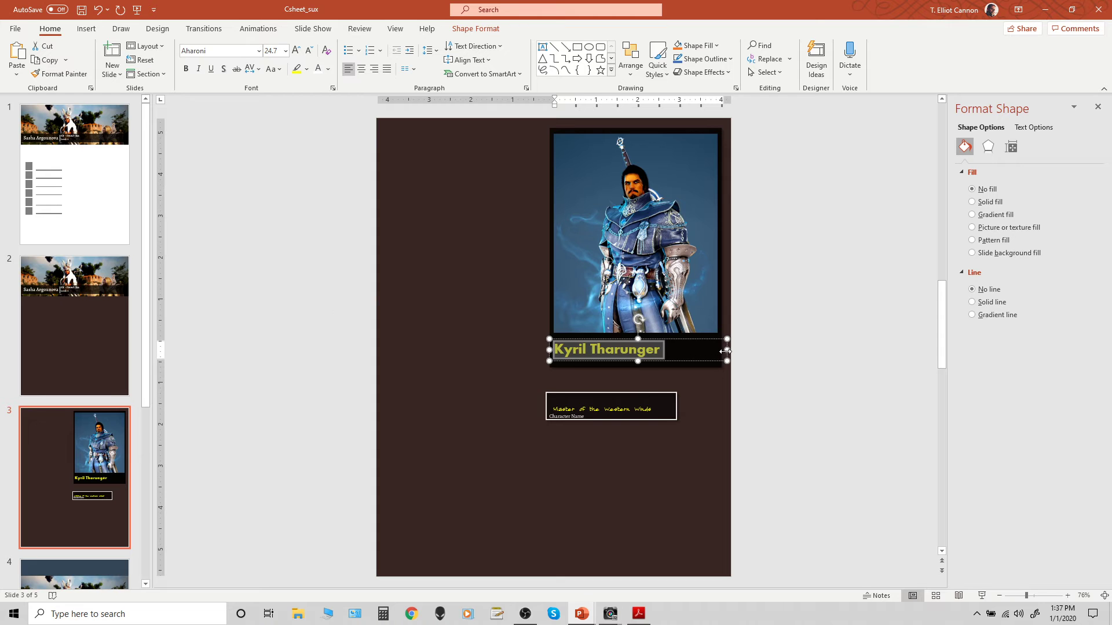
{"action": "left_click_drag", "start_coordinate": [726, 352], "coordinate": [677, 351]}
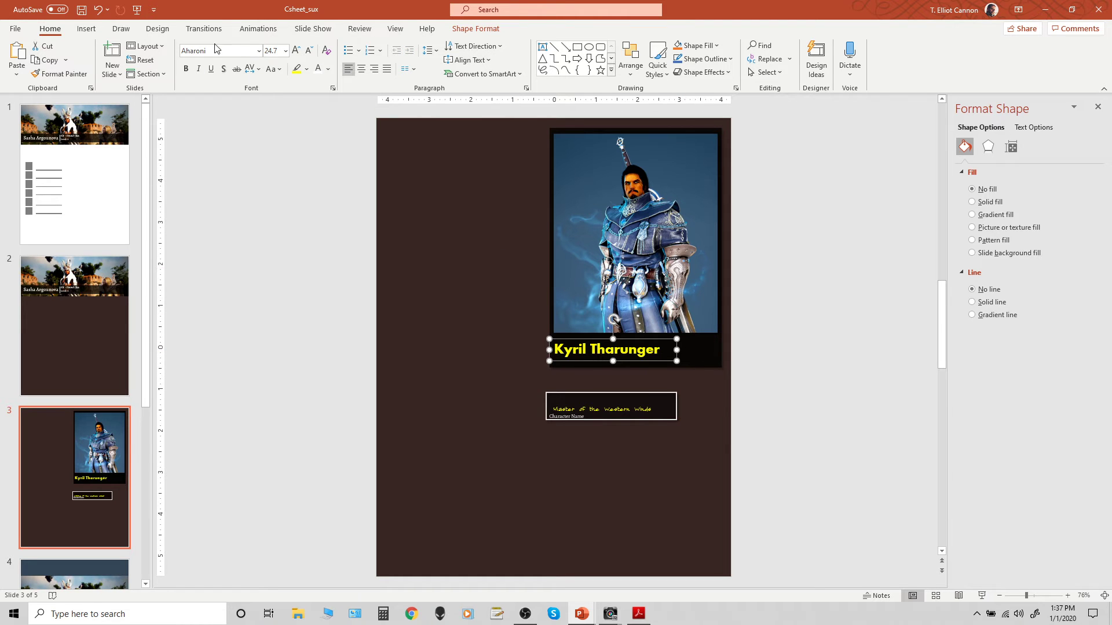
- Set the character name's font to Flux Architect, then widen and reposition its text box in the strip
{"action": "left_click", "coordinate": [259, 51]}
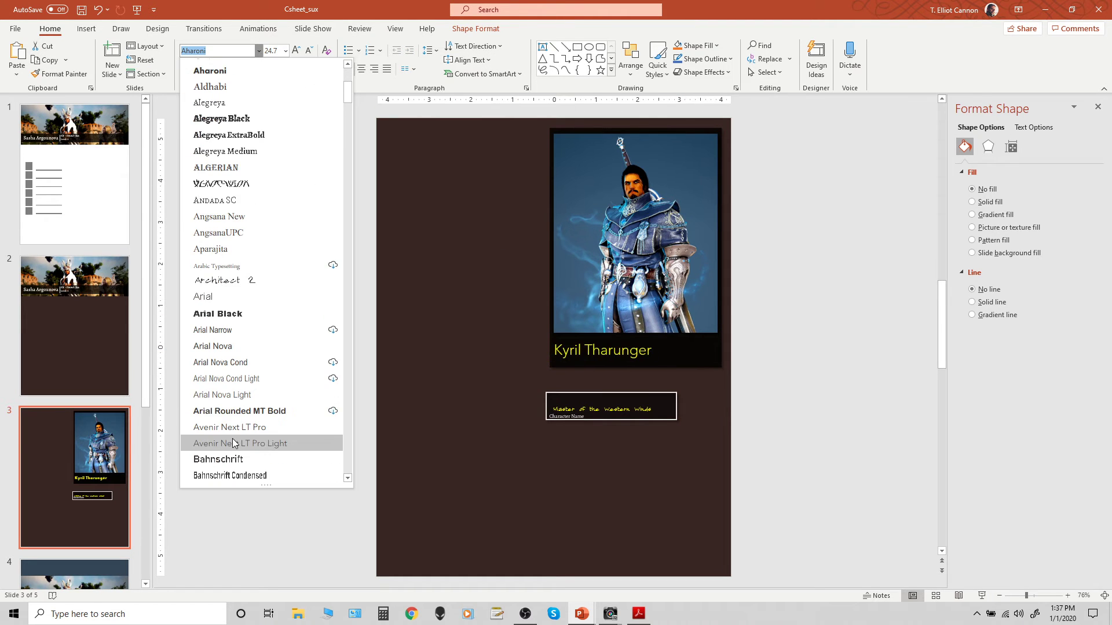
{"action": "scroll", "coordinate": [236, 383], "scroll_direction": "down", "scroll_amount": 20}
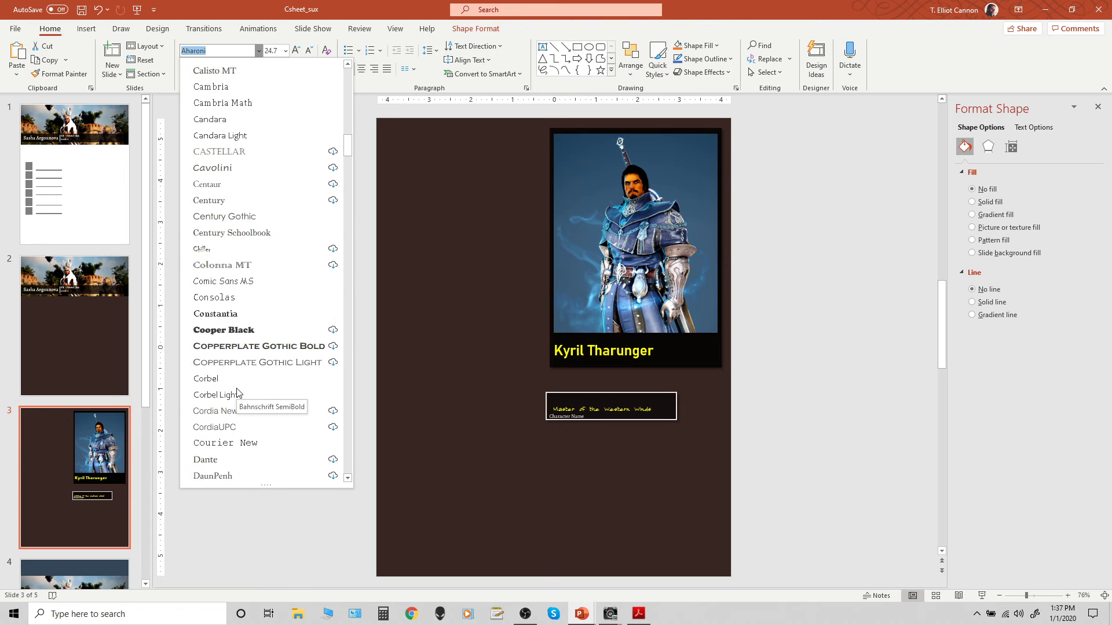
{"action": "scroll", "coordinate": [236, 392], "scroll_direction": "down", "scroll_amount": 10}
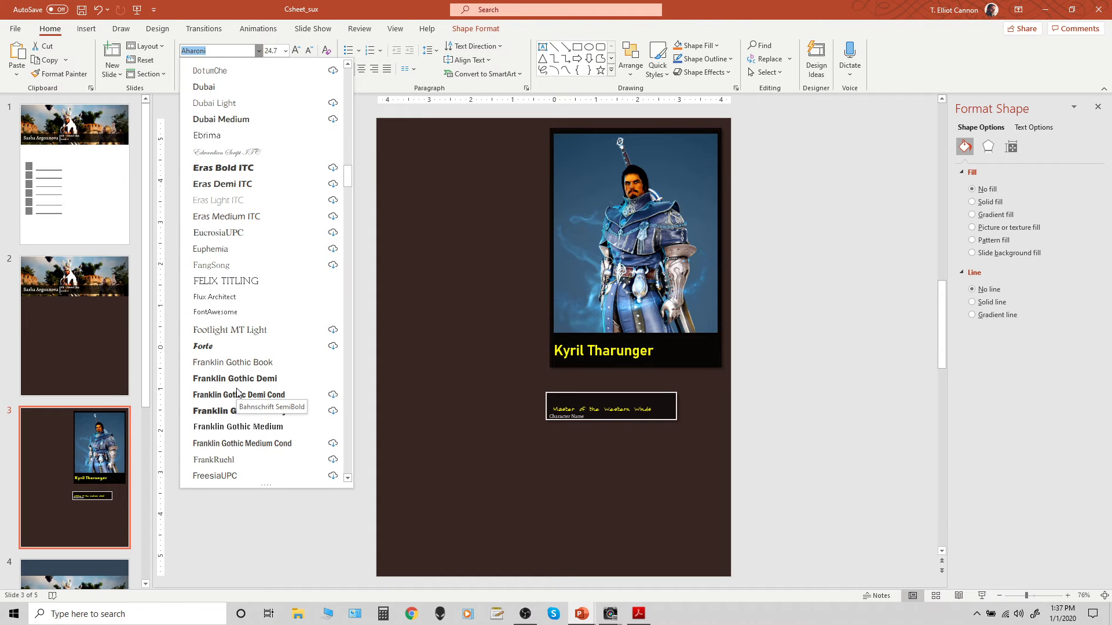
{"action": "left_click", "coordinate": [219, 298]}
{"action": "mouse_move", "coordinate": [676, 358]}
{"action": "left_mouse_down"}
{"action": "mouse_move", "coordinate": [731, 350]}
{"action": "mouse_move", "coordinate": [671, 358]}
{"action": "left_mouse_up"}
- Set the character name's font to Dante and narrow its text box to fit the name
{"action": "triple_click", "coordinate": [707, 347]}
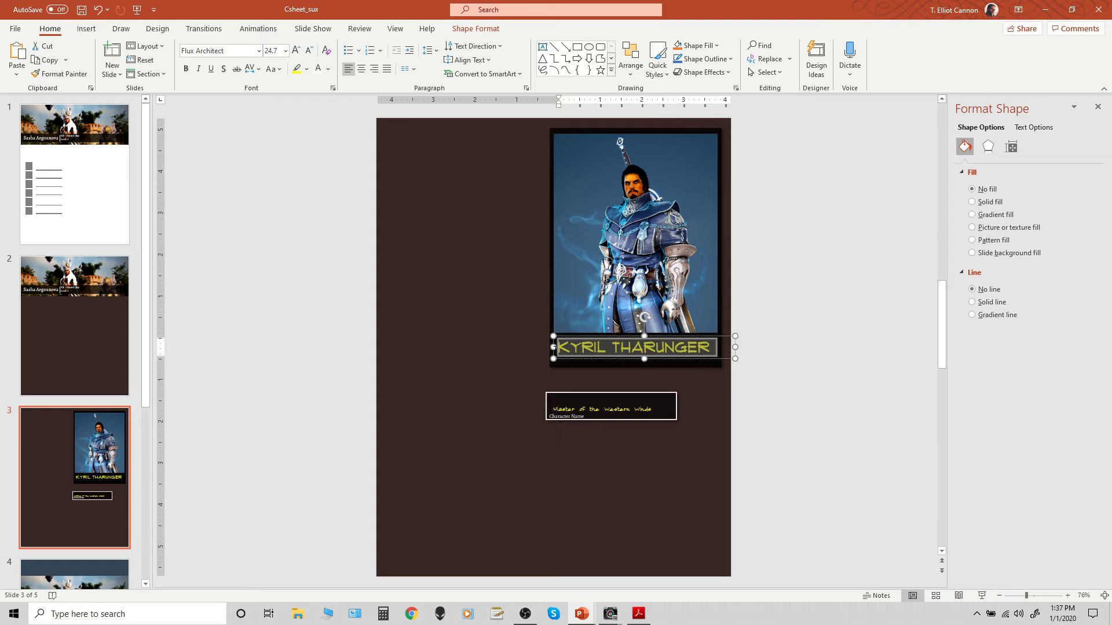
{"action": "left_click", "coordinate": [259, 51]}
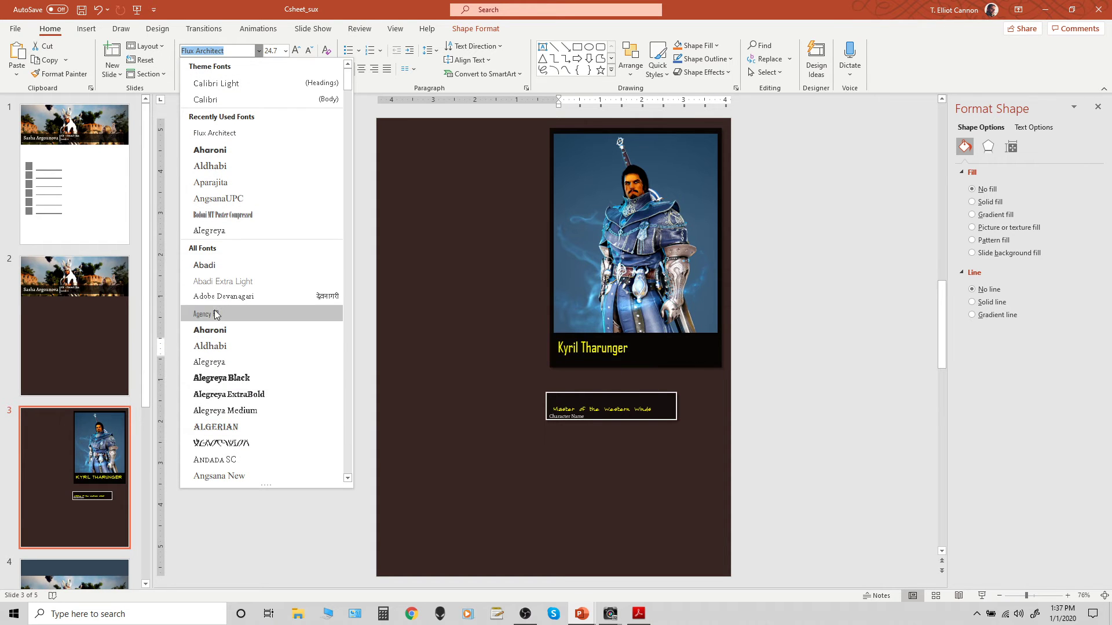
{"action": "scroll", "coordinate": [241, 413], "scroll_direction": "down", "scroll_amount": 15}
{"action": "scroll", "coordinate": [238, 411], "scroll_direction": "down", "scroll_amount": 18}
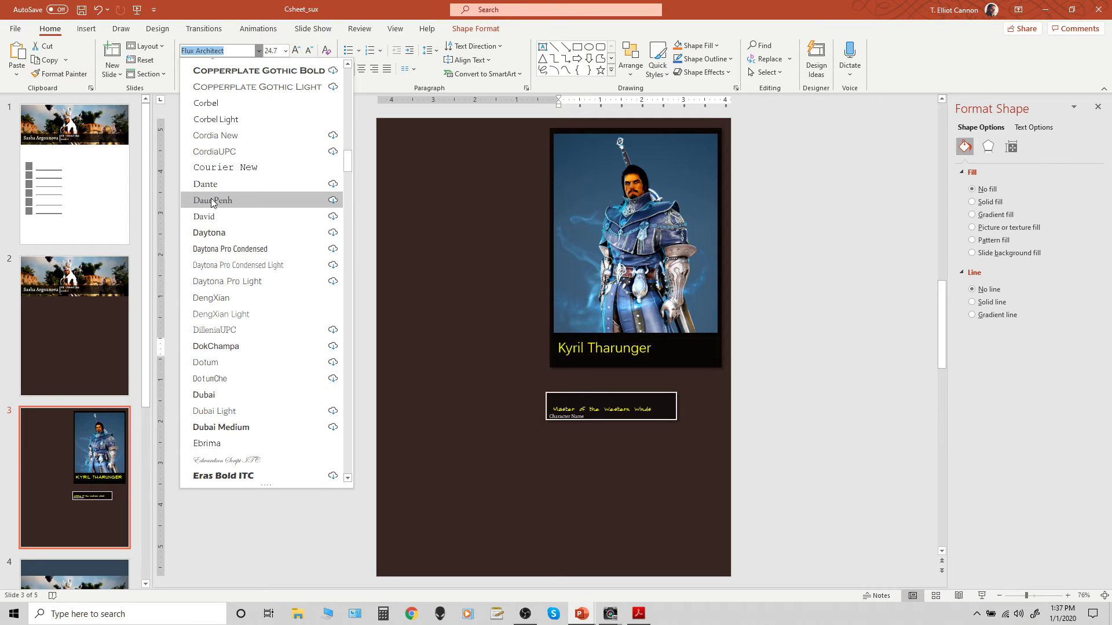
{"action": "left_click", "coordinate": [206, 184]}
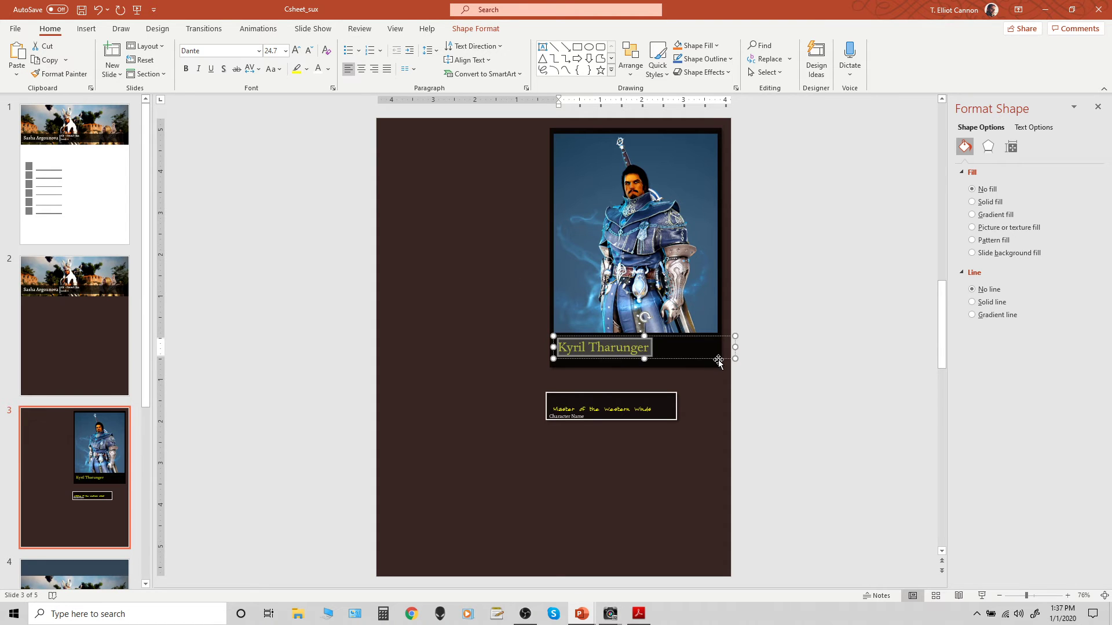
{"action": "left_click_drag", "start_coordinate": [733, 349], "coordinate": [659, 349]}
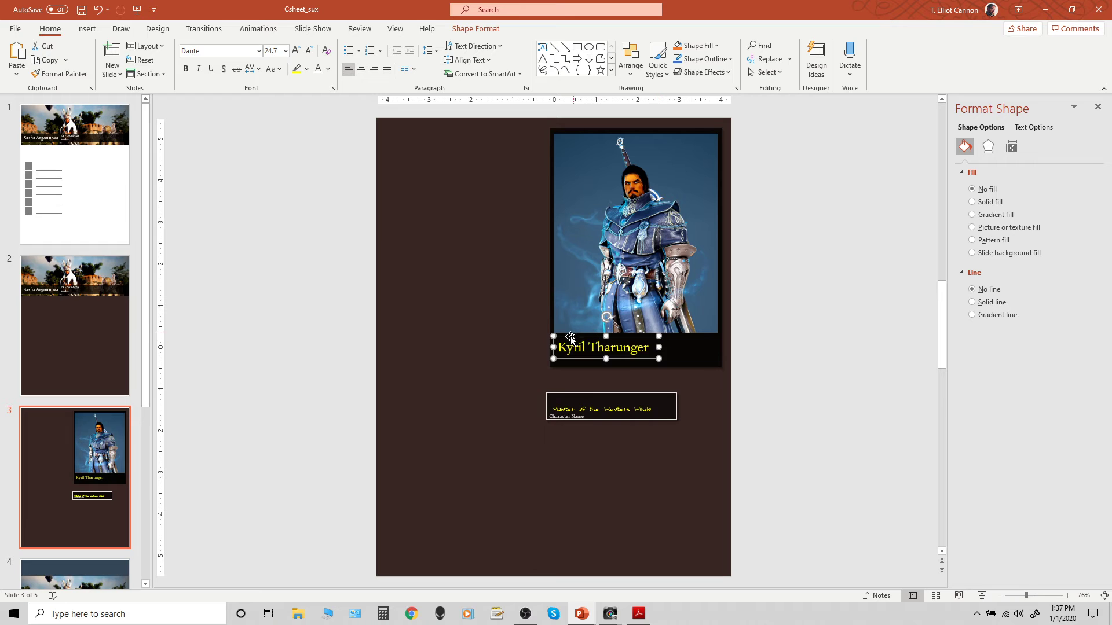
- Recolour the character name white and make it bold with a text shadow
{"action": "left_click_drag", "start_coordinate": [560, 347], "coordinate": [657, 348]}
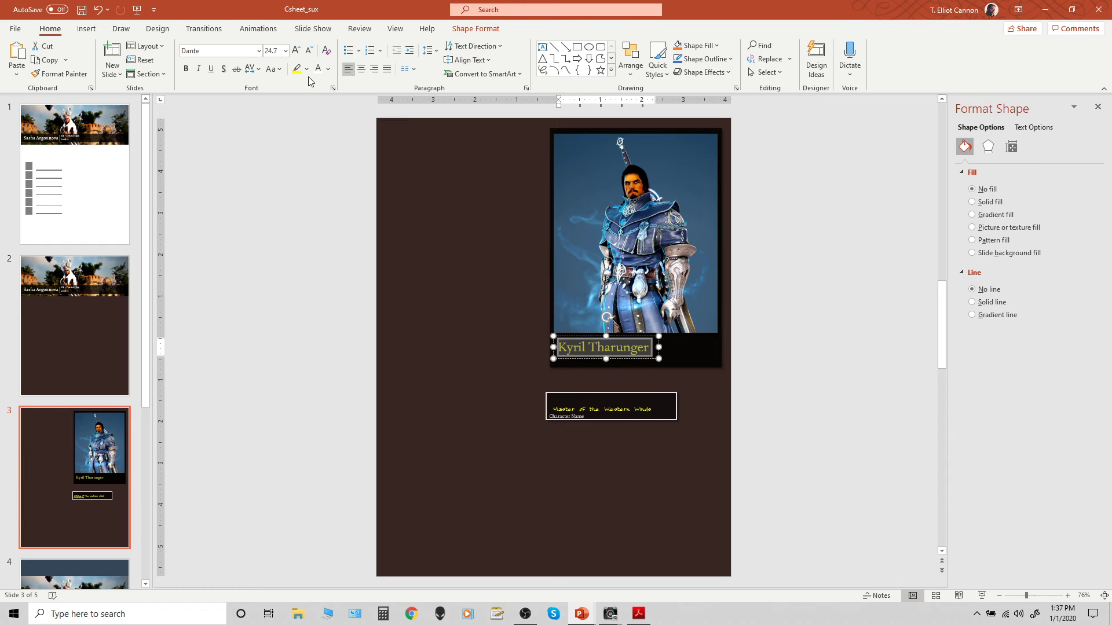
{"action": "left_click", "coordinate": [328, 69]}
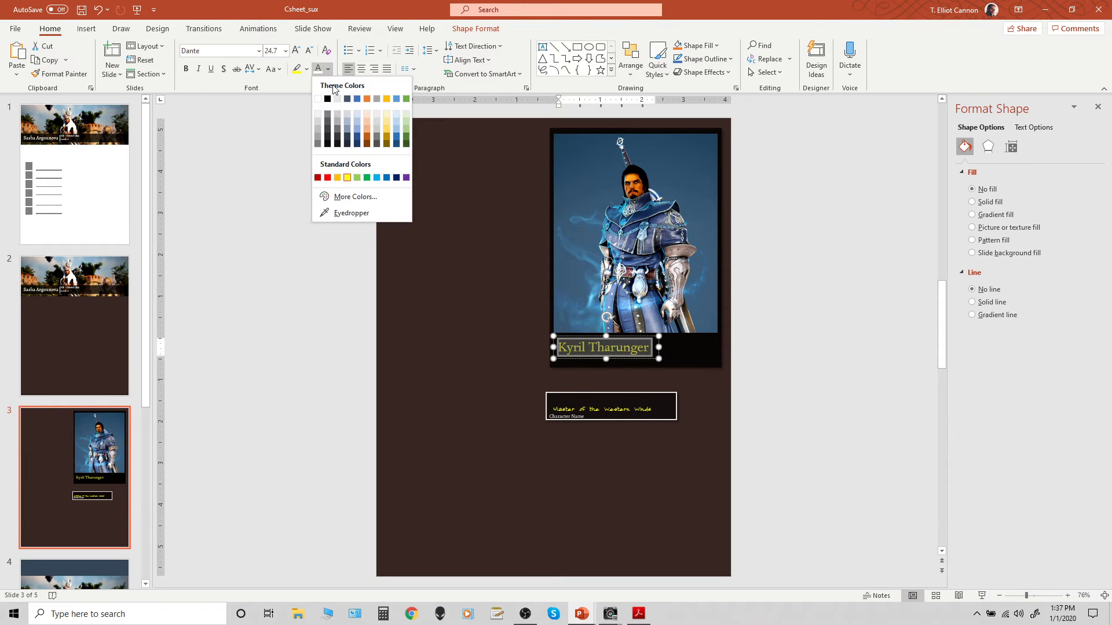
{"action": "left_click", "coordinate": [320, 115]}
{"action": "left_click", "coordinate": [185, 69]}
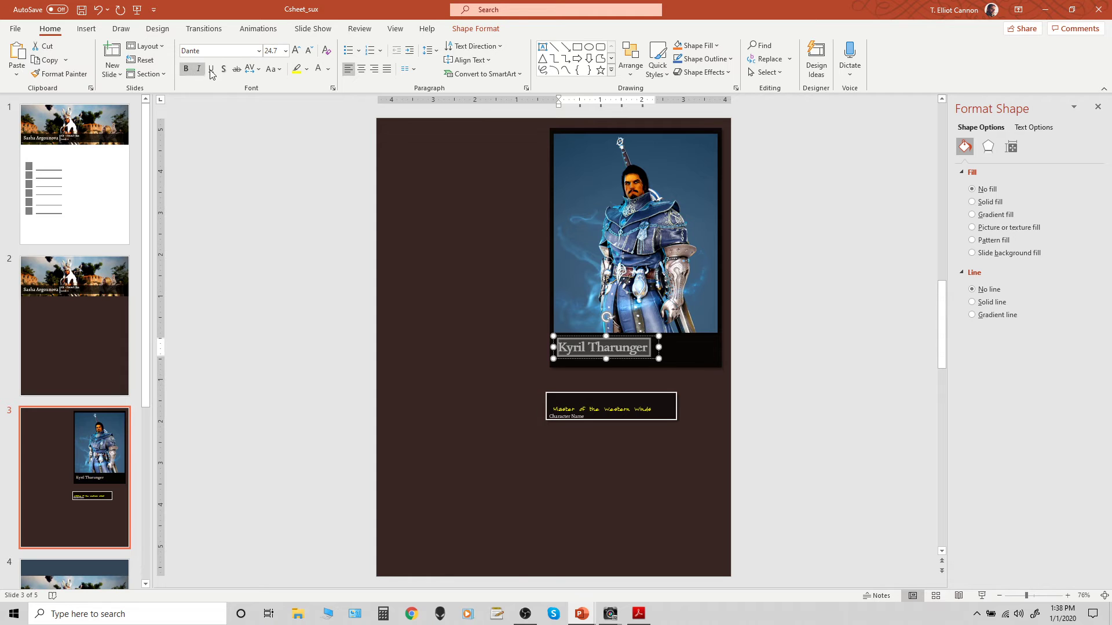
- Underline the character's whole name in the strip under the portrait and adjust the position of its text box
{"action": "left_click", "coordinate": [604, 348]}
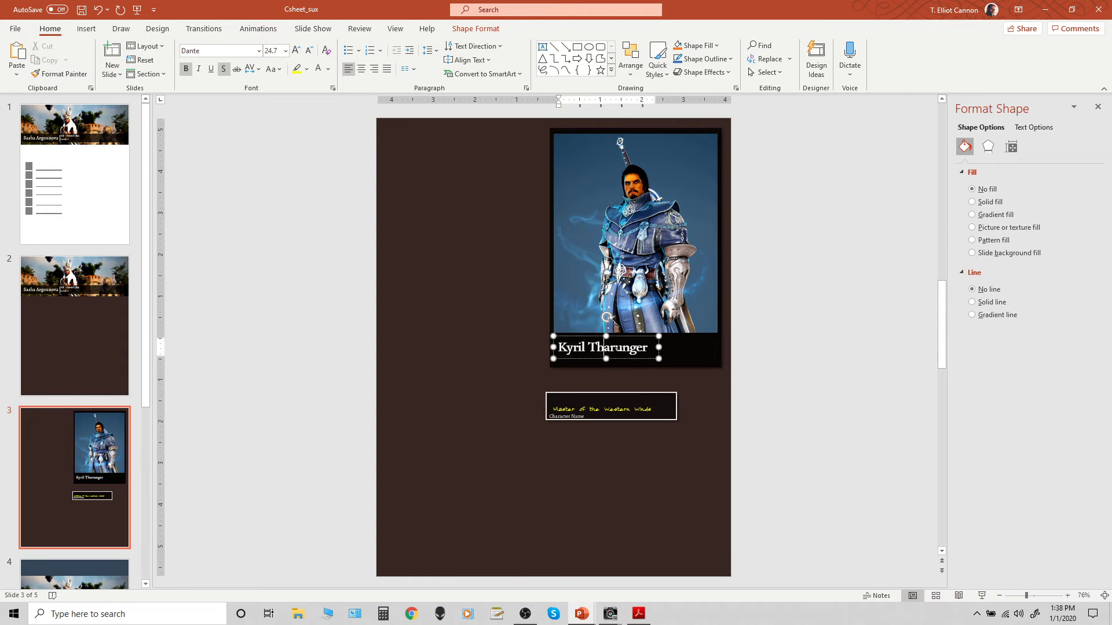
{"action": "left_click", "coordinate": [211, 69]}
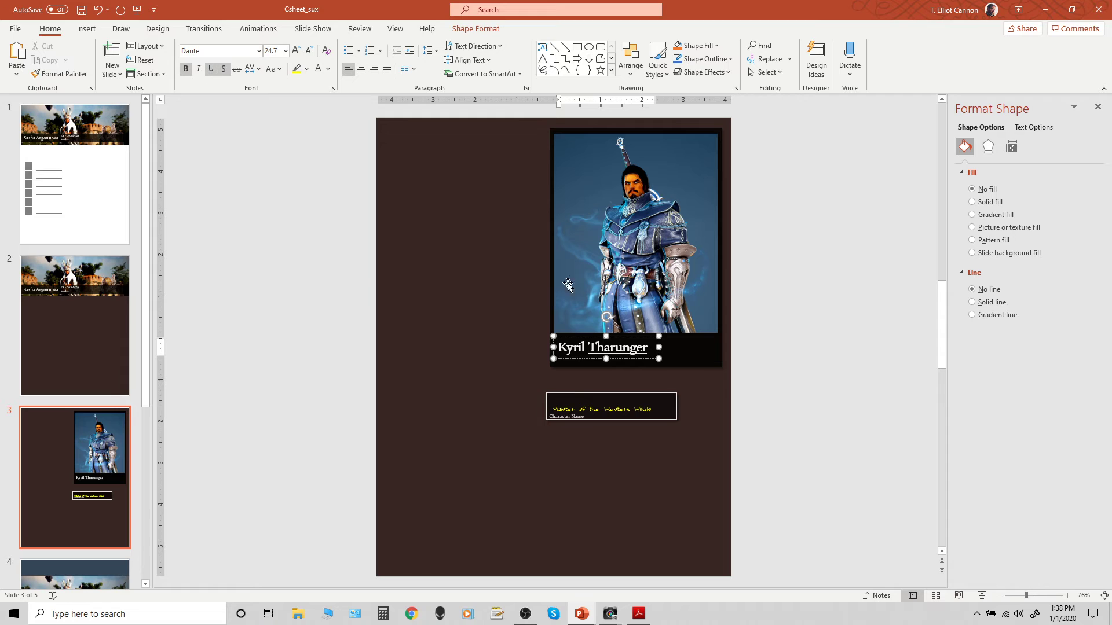
{"action": "left_click", "coordinate": [648, 347]}
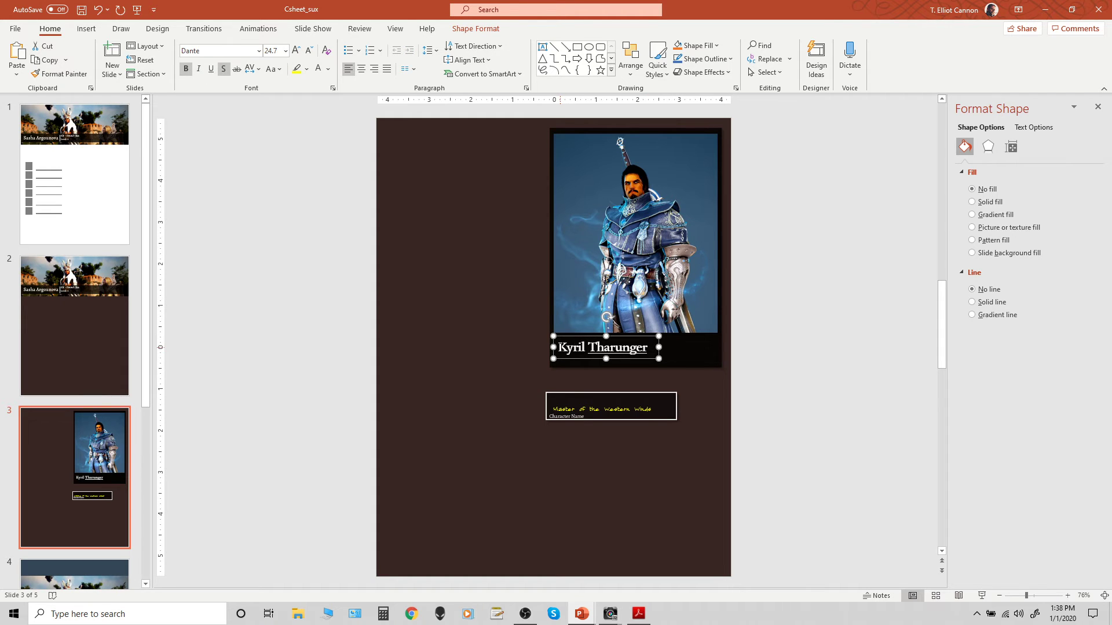
{"action": "triple_click", "coordinate": [648, 347]}
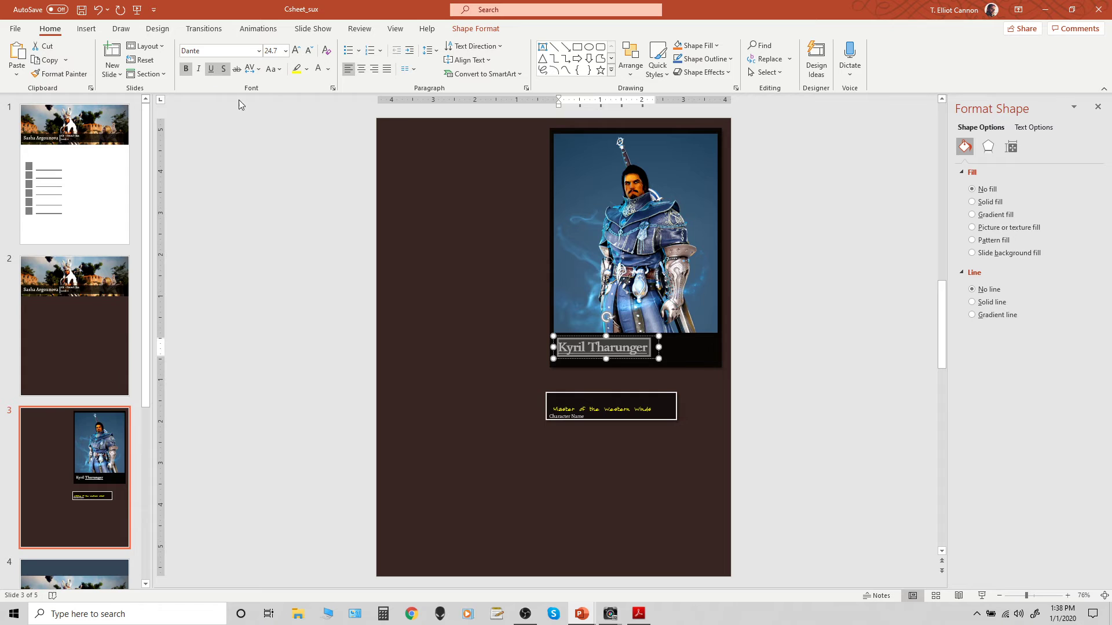
{"action": "left_click", "coordinate": [638, 349]}
{"action": "left_click", "coordinate": [638, 336]}
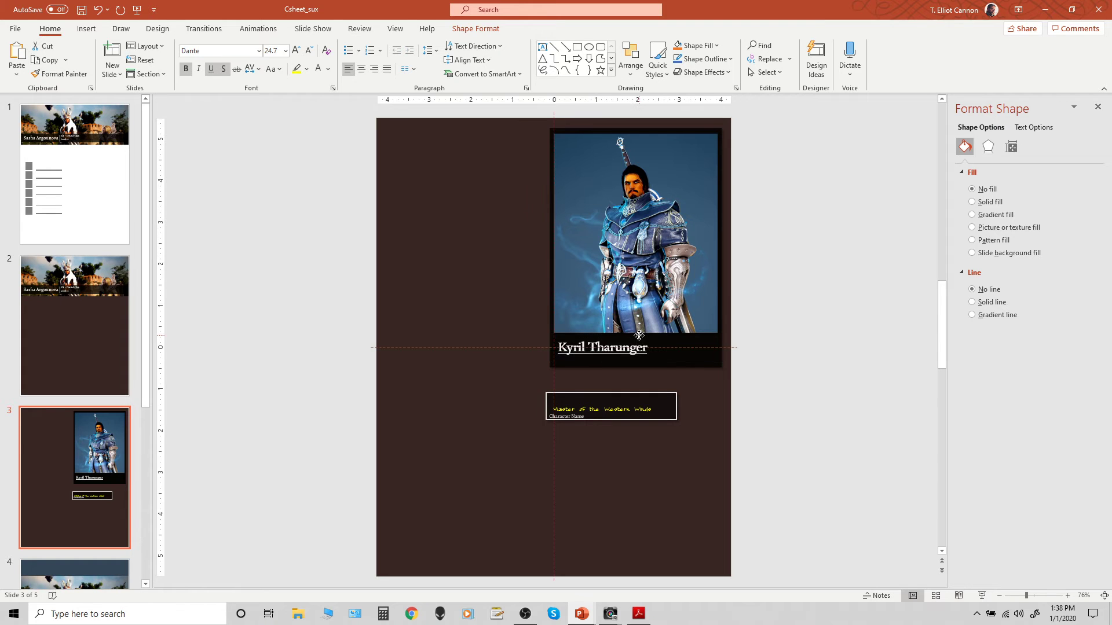